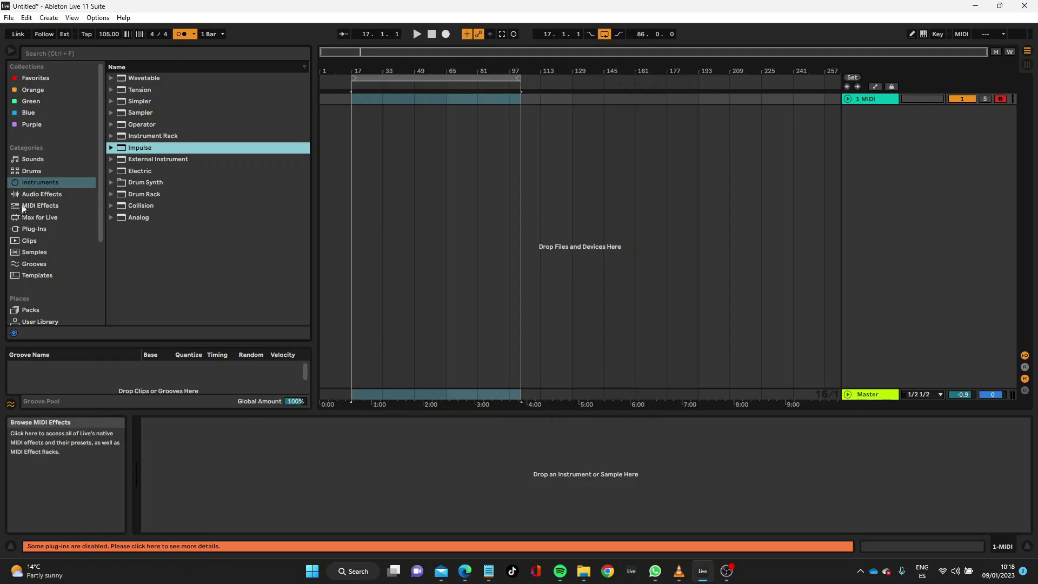
- Load the Impulse instrument from the instruments browser onto the MIDI track
click(34, 183)
click(128, 149)
drag(127, 149, 399, 477)
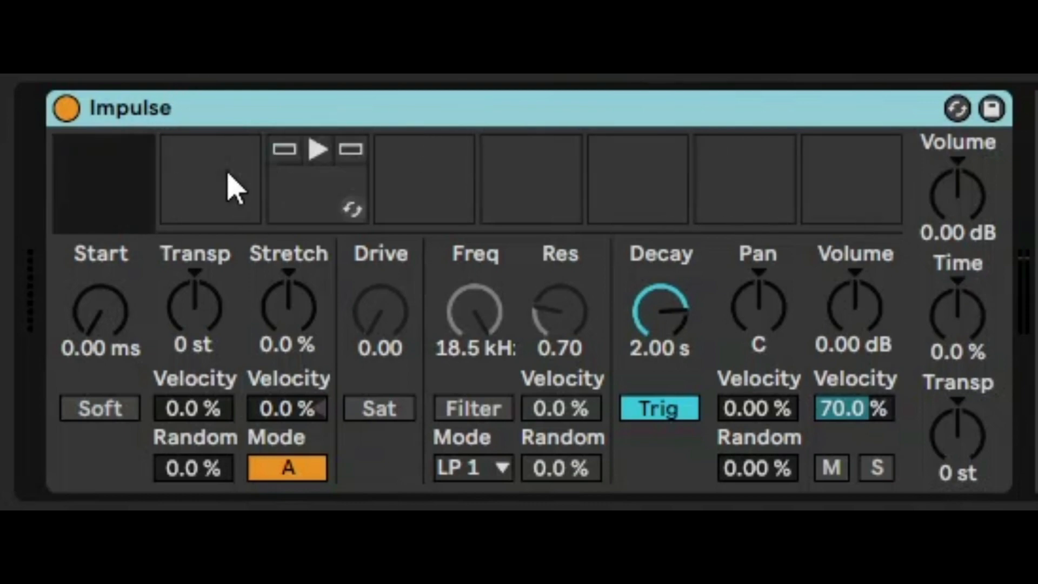
- Look through the first four empty sample slots of Impulse one after another
click(104, 154)
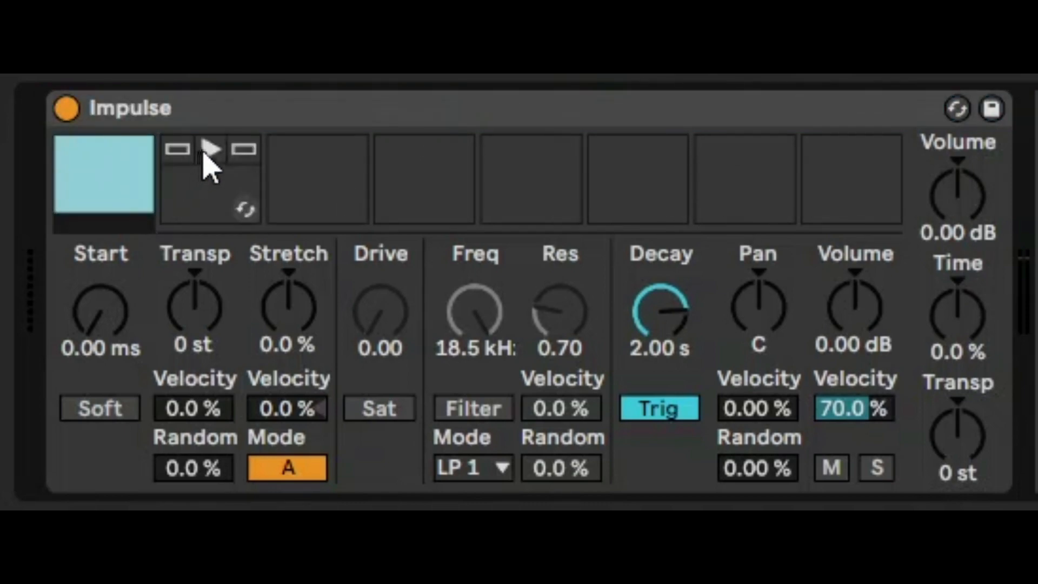
click(216, 162)
click(346, 171)
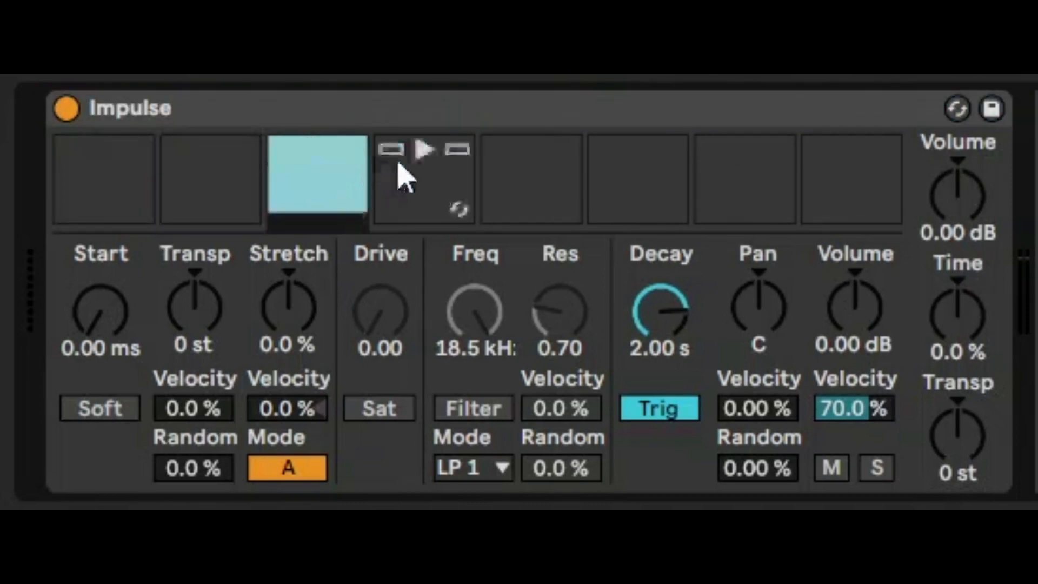
click(430, 168)
- Load the Impulse 808.adv preset onto the track and audition its kick slot
click(373, 97)
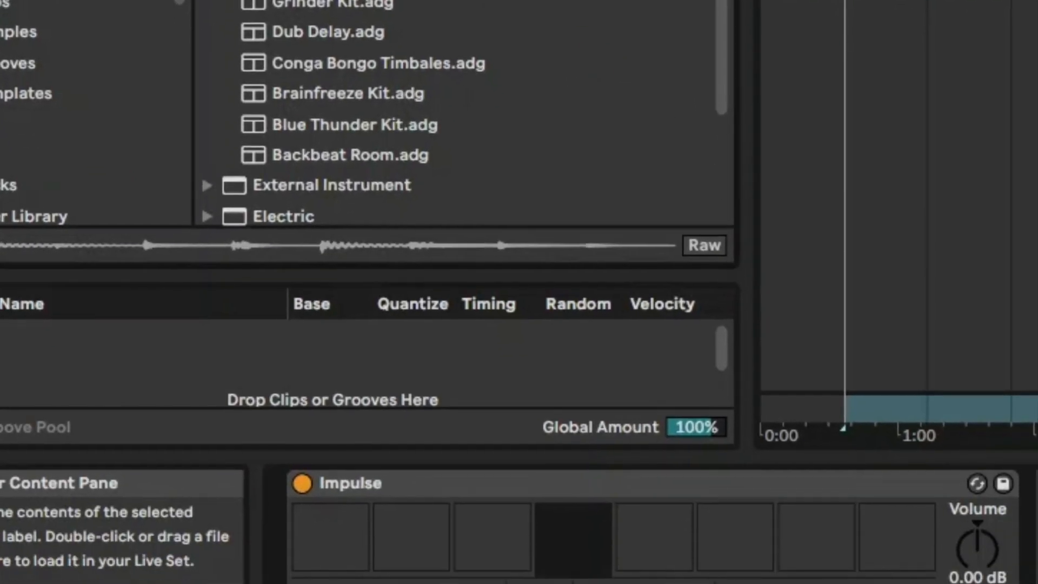
drag(487, 346, 541, 483)
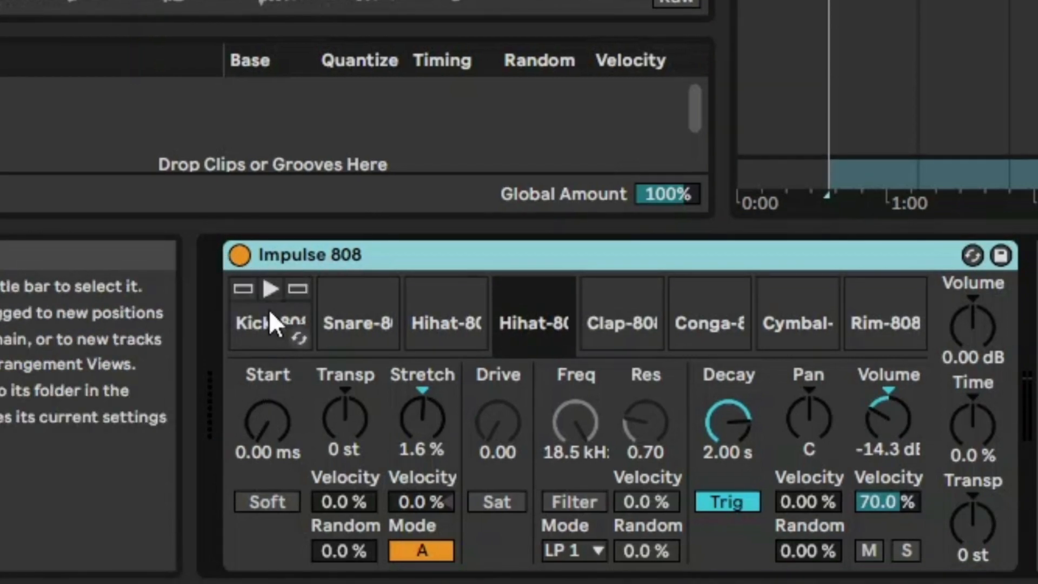
click(270, 292)
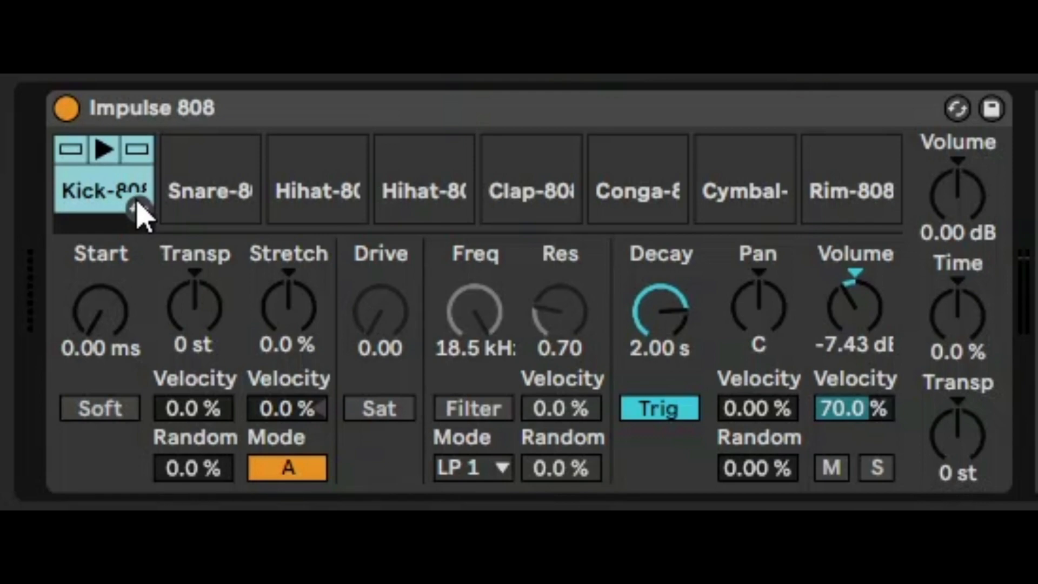
- Examine the global Transp and Time controls of the Impulse 808 device
click(269, 118)
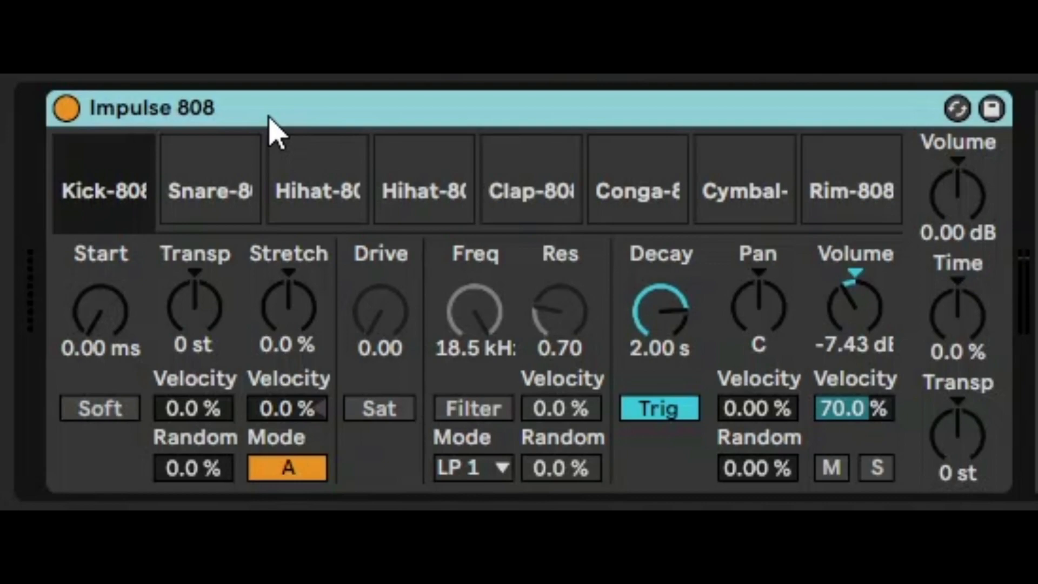
click(961, 454)
click(976, 338)
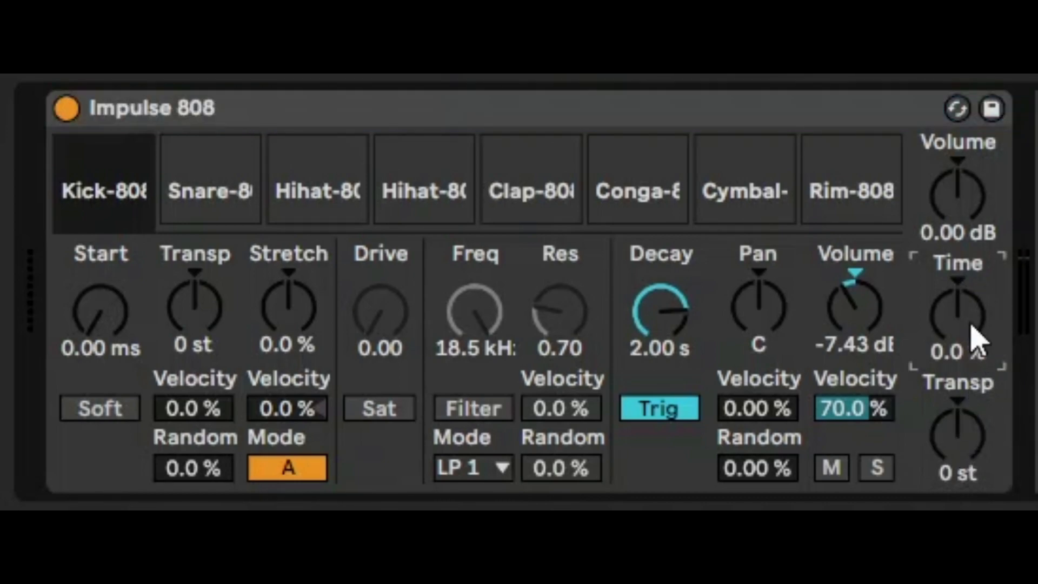
click(559, 118)
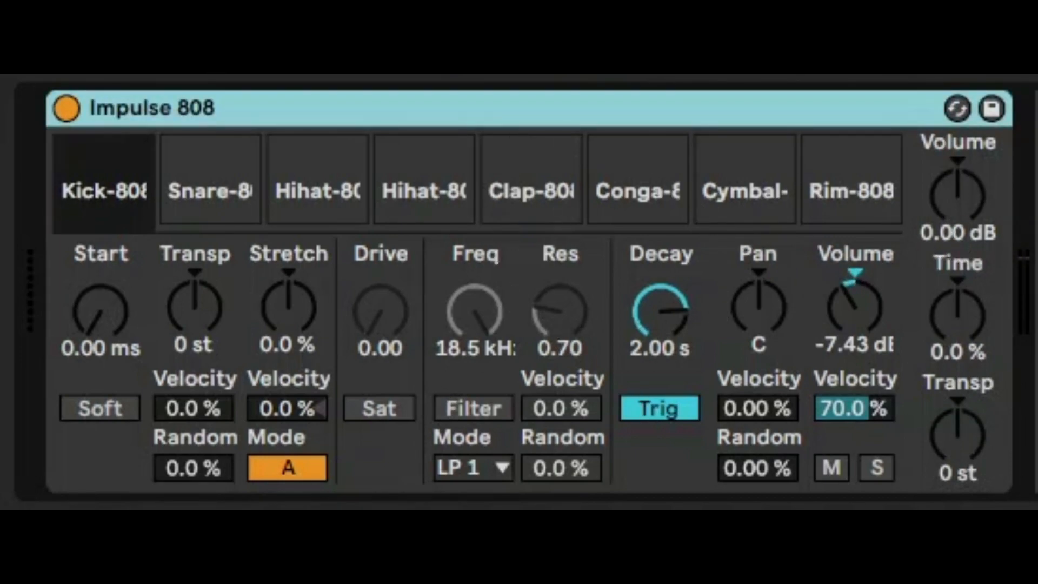
- Record a drum pattern on the Impulse 808 track from bar 17, stop recording and unfold the track
mouse_move(787, 149)
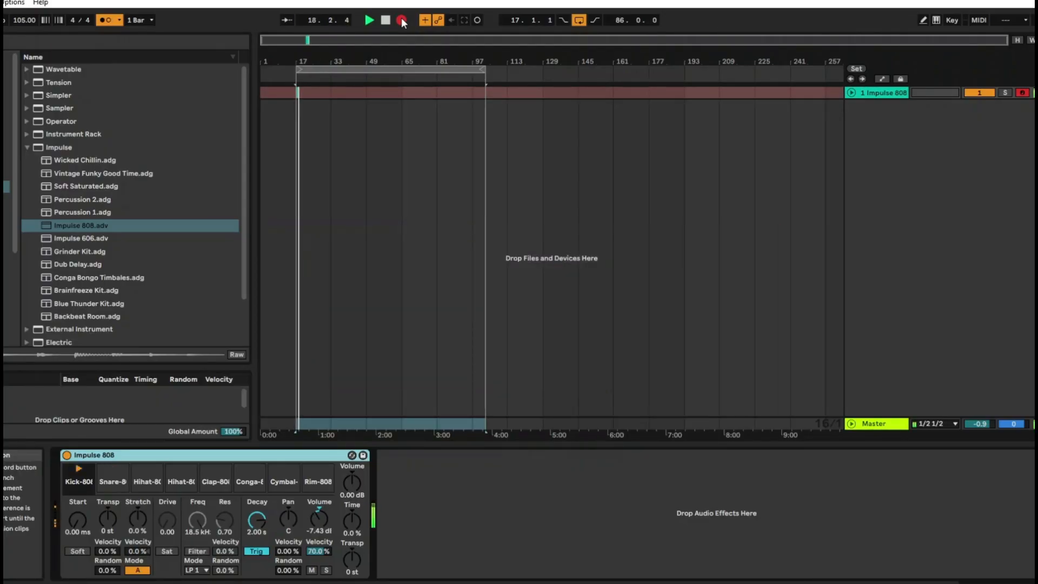
click(402, 20)
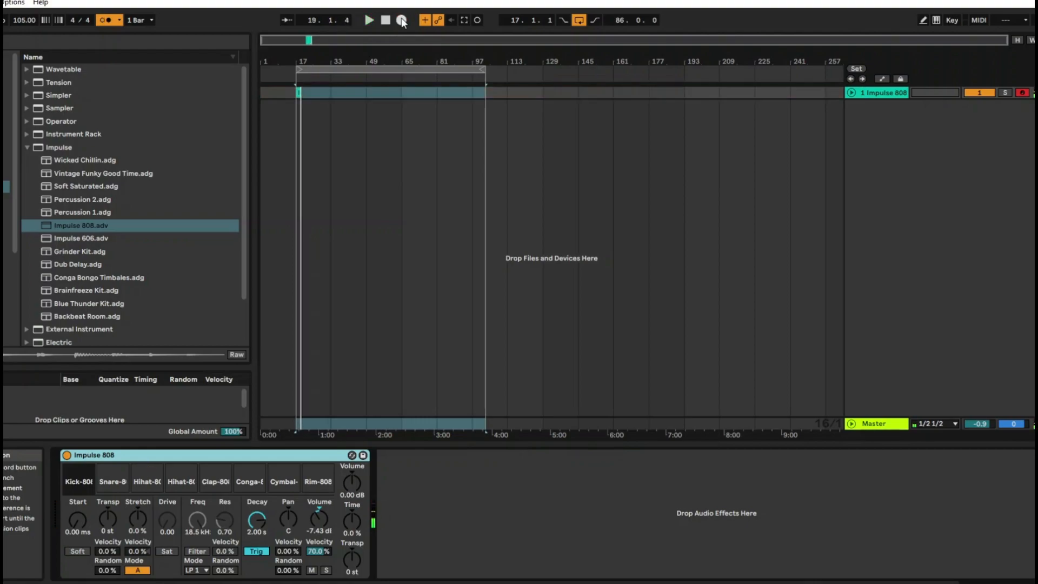
click(852, 93)
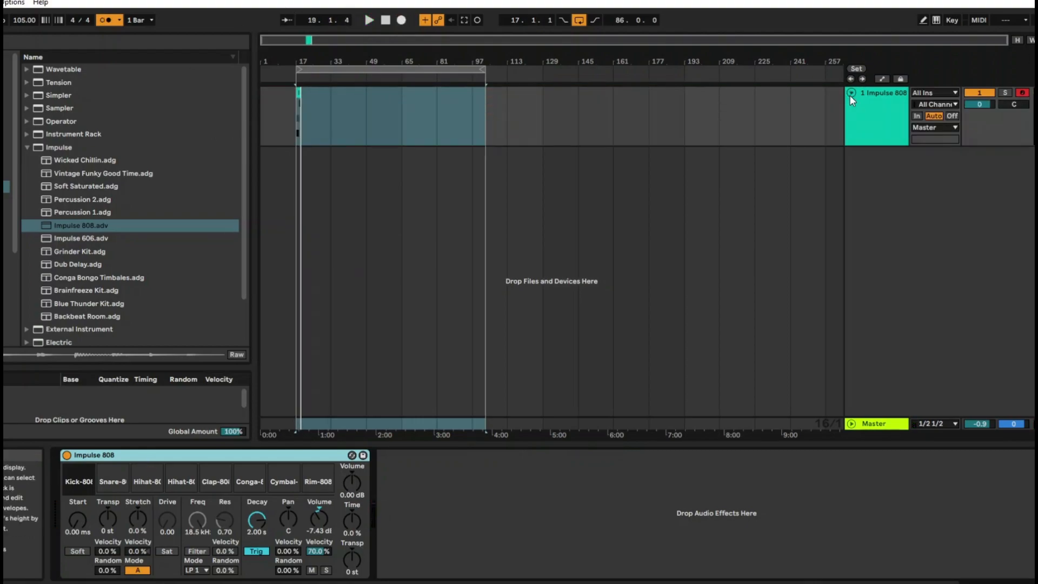
- Set the arrangement loop to the first two bars of the recorded clip, from bar 17 to bar 19
drag(301, 59, 434, 58)
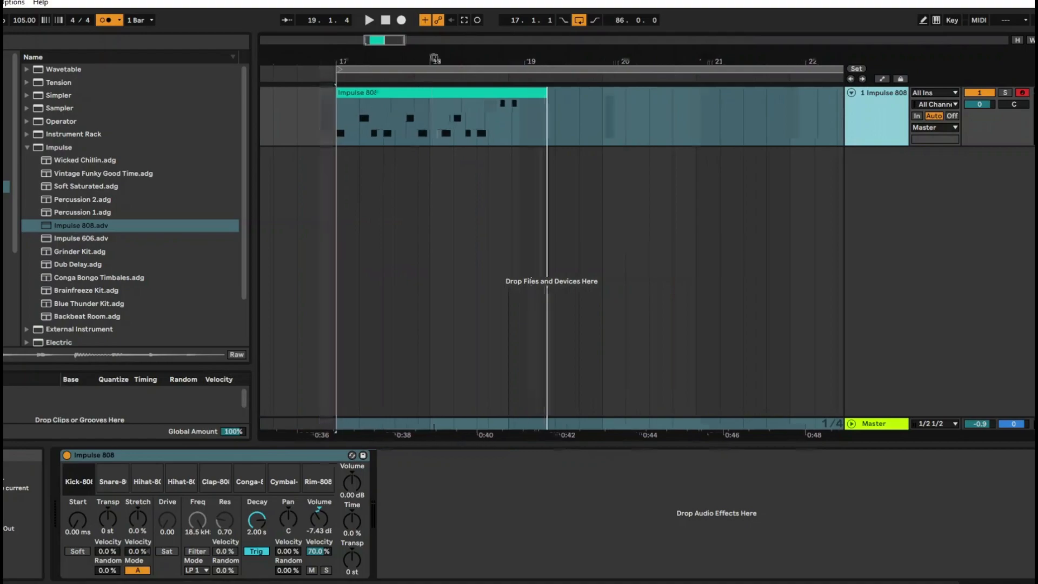
drag(513, 130, 507, 128)
drag(507, 129, 339, 135)
key(ctrl+l)
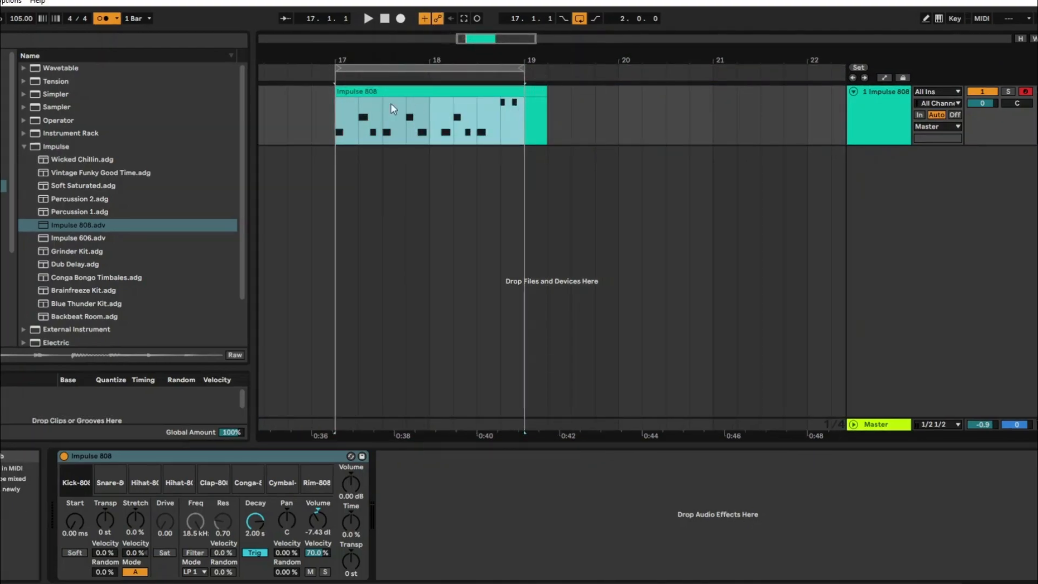
- Overdub a hi-hat part onto the looped two-bar Impulse 808 clip and stop recording
click(439, 92)
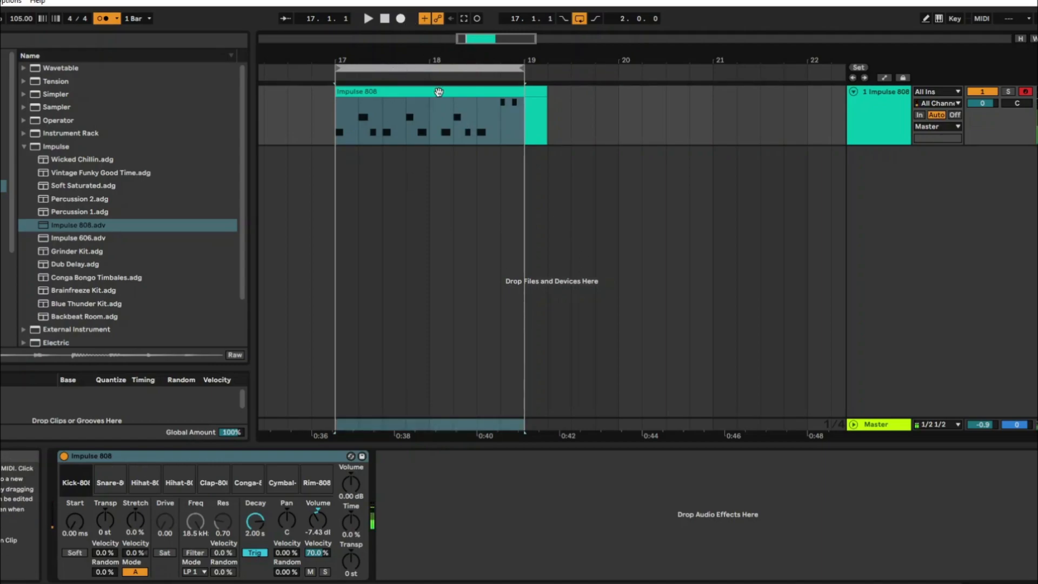
click(401, 18)
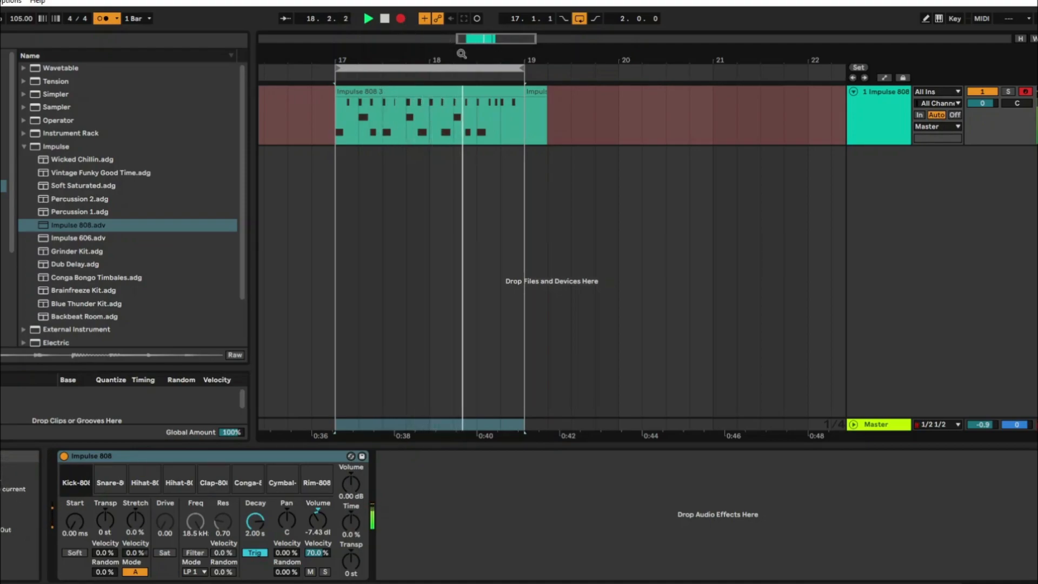
key(space)
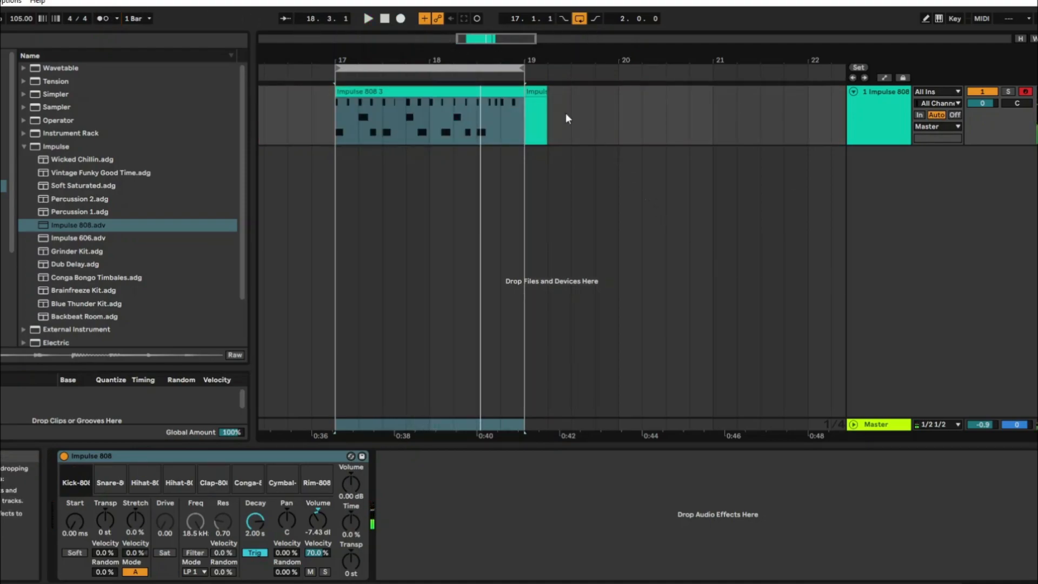
- Delete the leftover clip piece after bar 19 and play the looped two-bar pattern
click(543, 92)
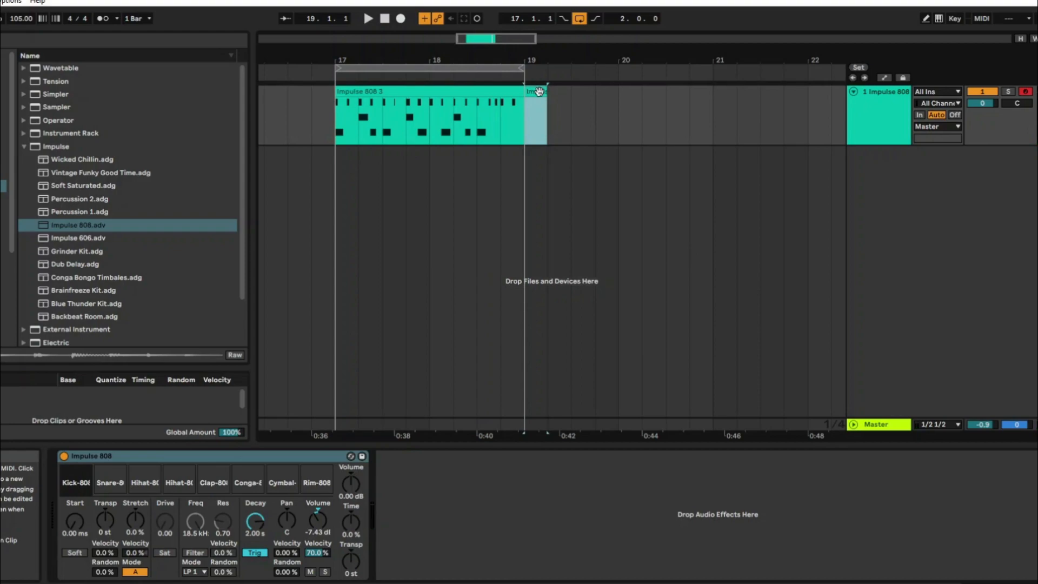
drag(530, 111, 585, 110)
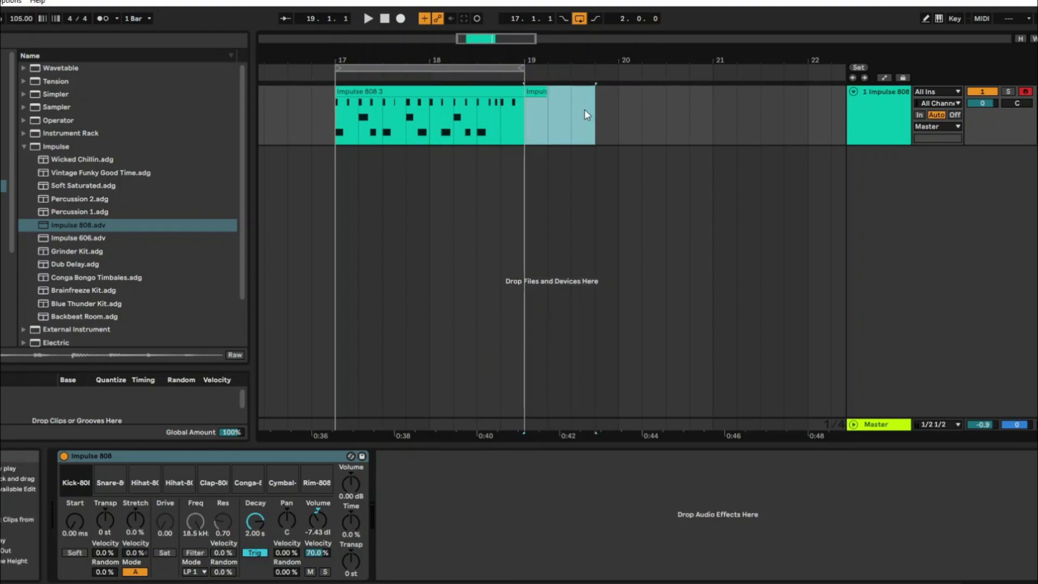
click(485, 92)
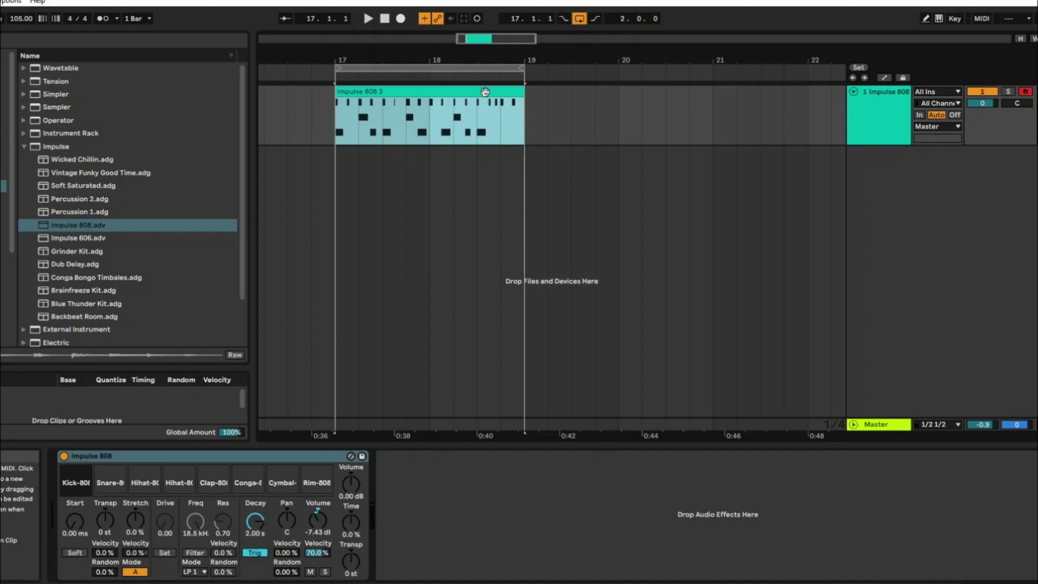
key(space)
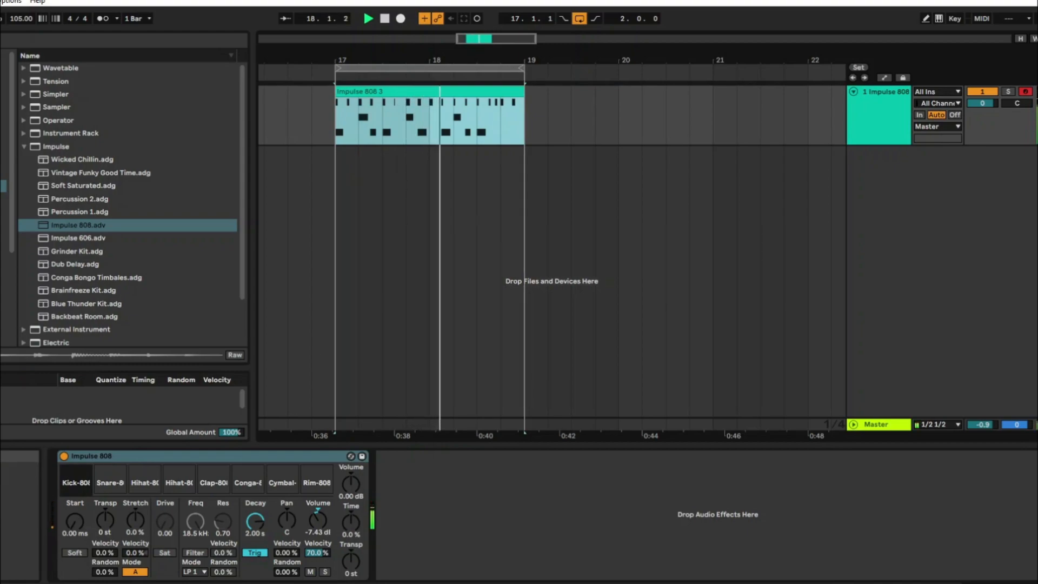
- Select the snare slot and raise its sample Start to 29.4 ms
click(104, 479)
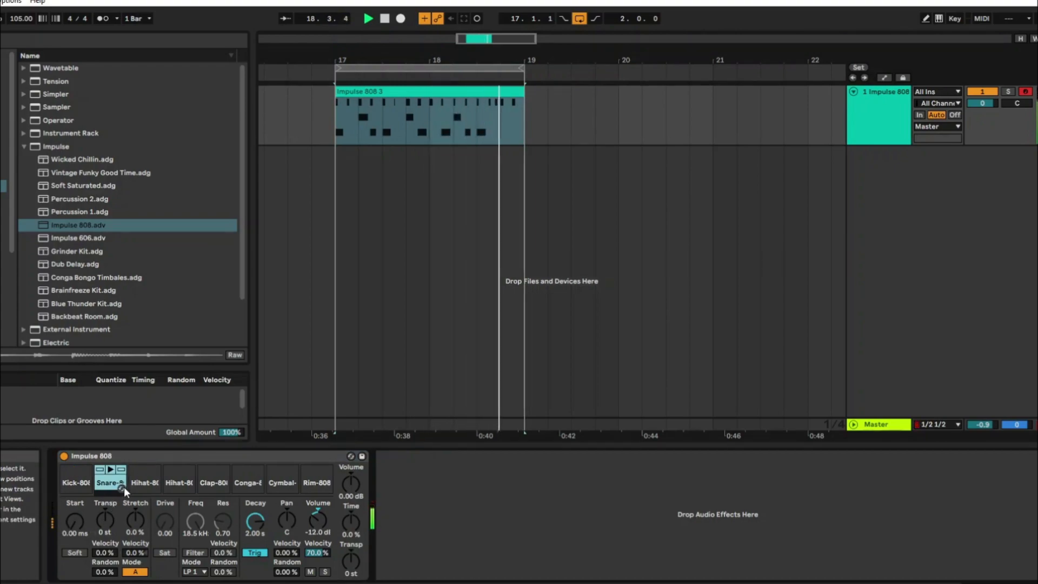
click(128, 458)
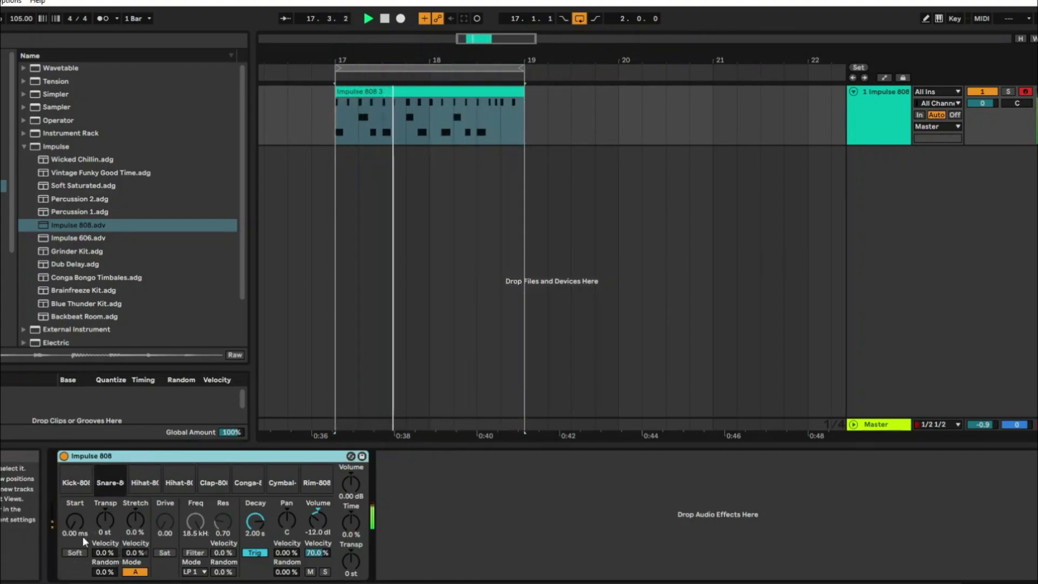
drag(76, 524, 76, 520)
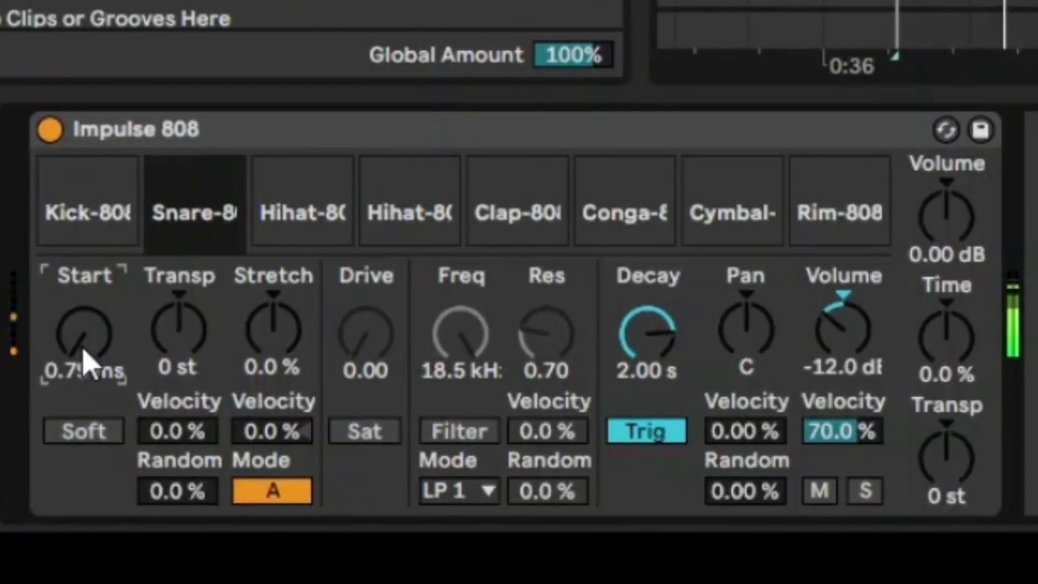
mouse_move(83, 332)
mouse_down()
mouse_move(84, 306)
mouse_move(84, 322)
mouse_up()
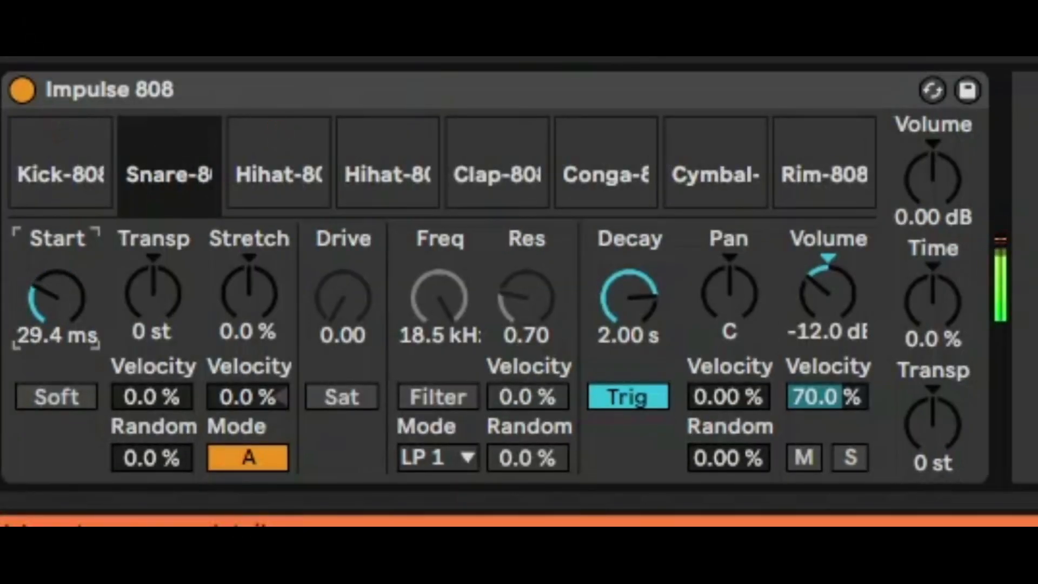
- Return the snare slot's Start to 0.00 ms, view the kick slot and reselect the snare
drag(63, 283, 62, 325)
click(57, 184)
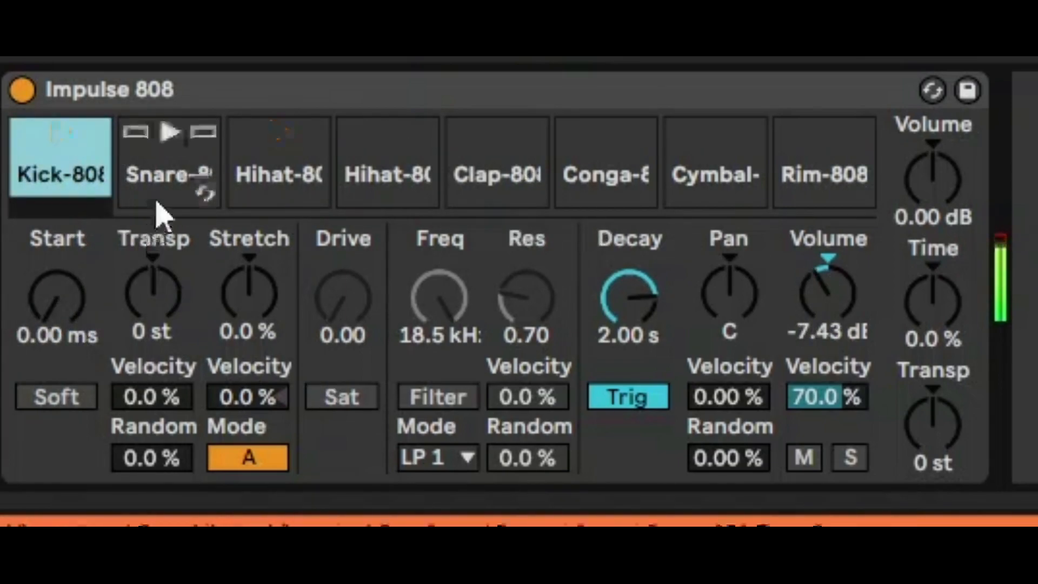
click(169, 190)
- Transpose the snare slot by +7 st and set its Stretch to 71 %
drag(75, 306, 146, 312)
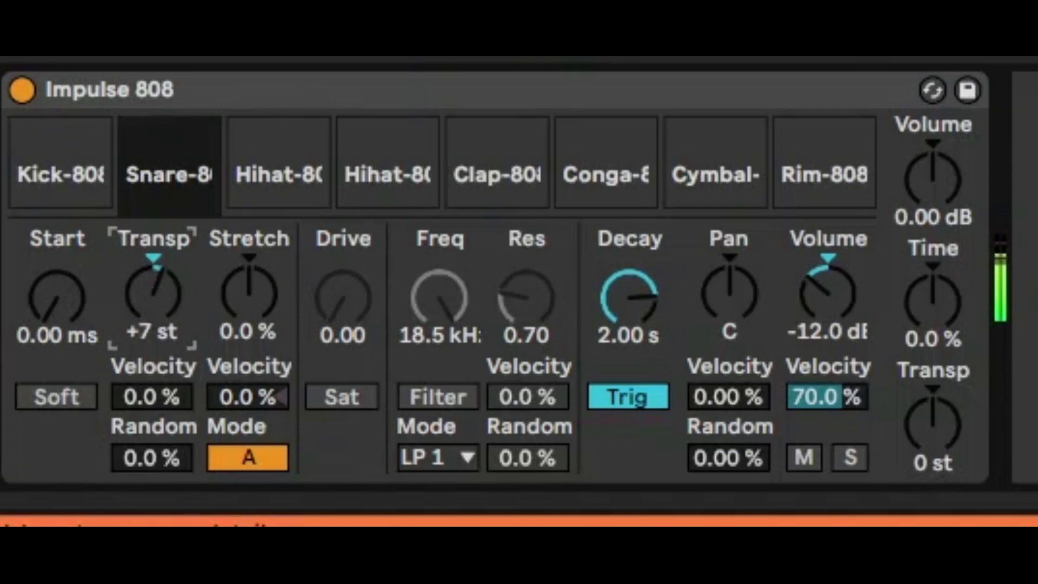
drag(222, 297, 223, 249)
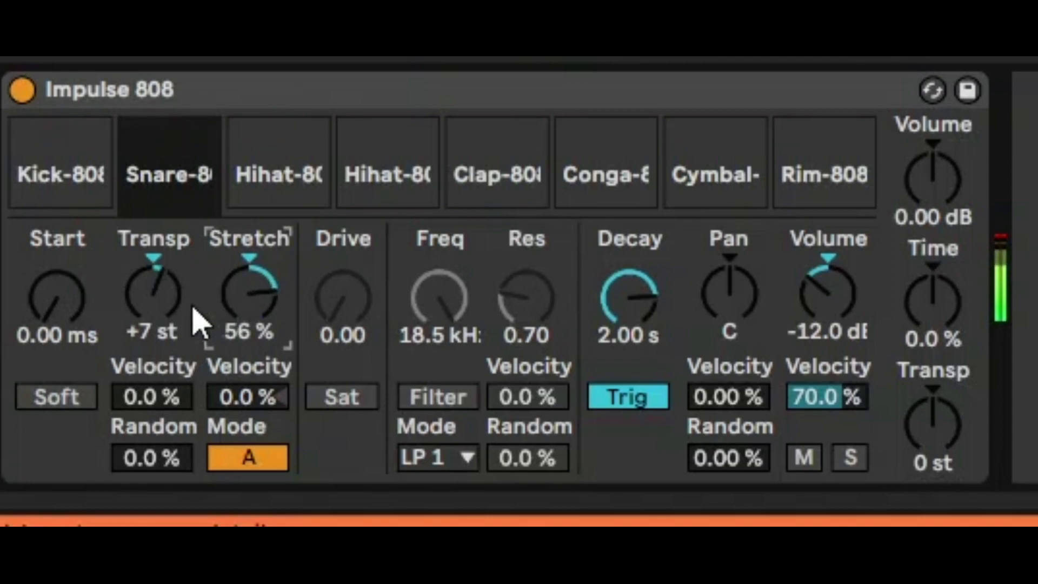
drag(231, 301, 231, 290)
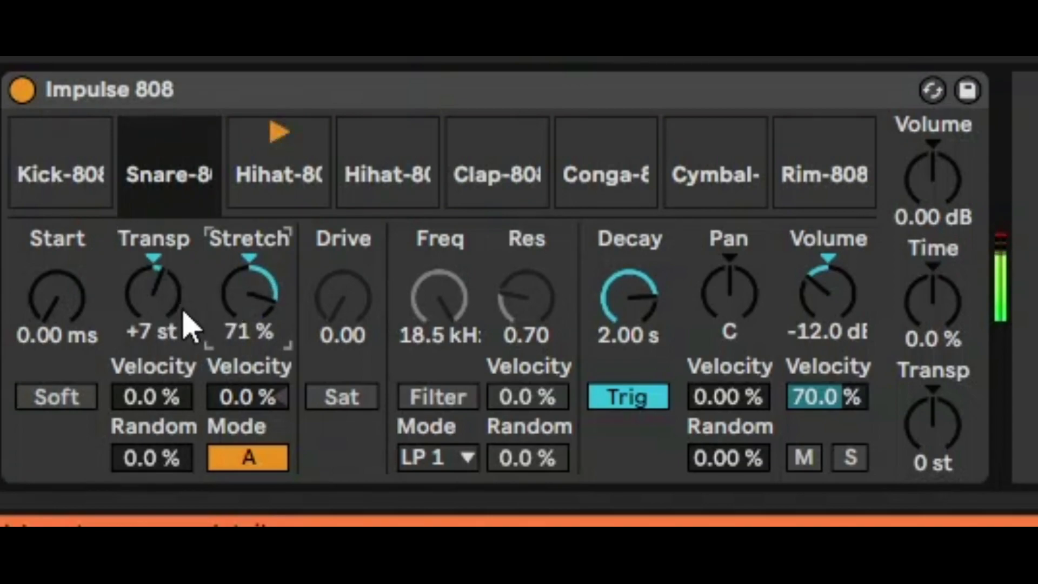
- Reset the snare slot's transposition to 0 st and enable its Soft option, comparing it on and off
click(167, 313)
key(Delete)
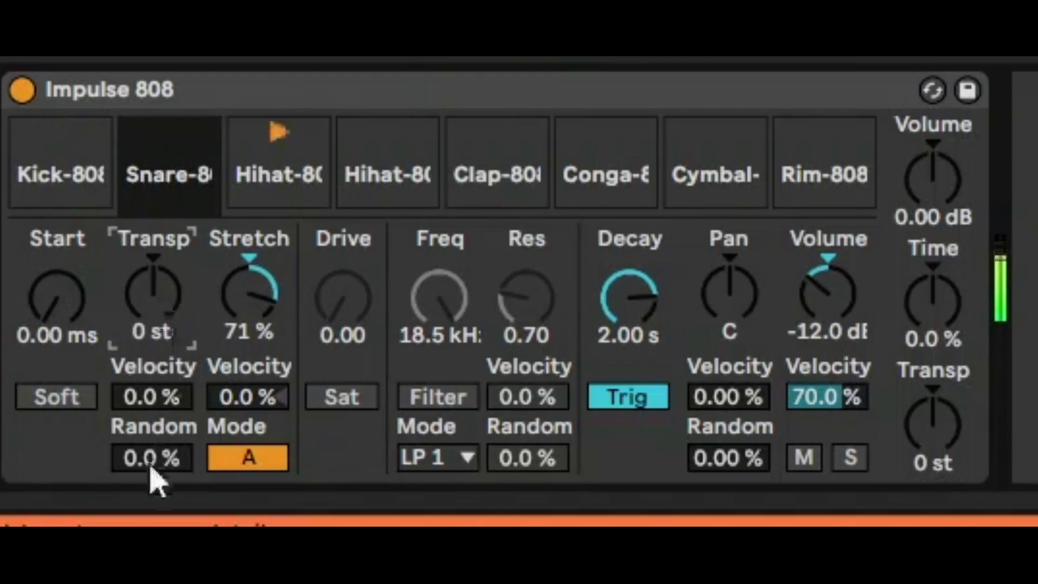
click(84, 400)
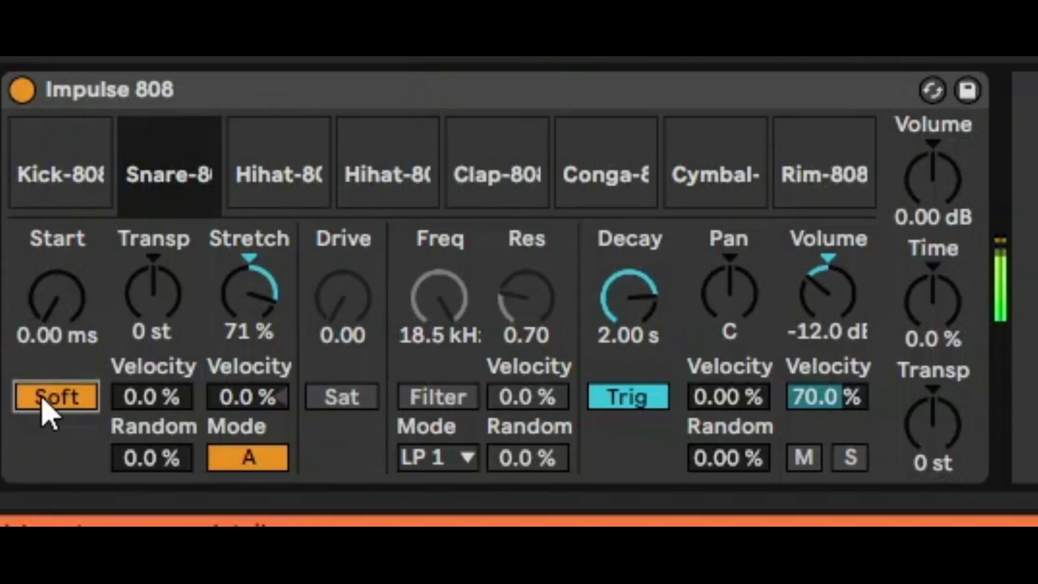
click(60, 408)
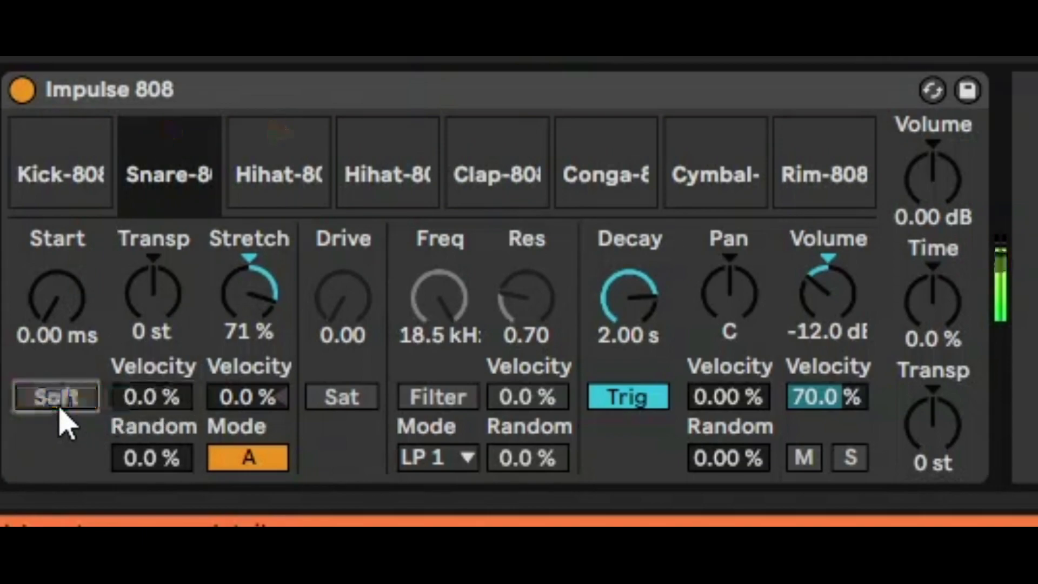
click(58, 409)
- Reset the snare slot's Stretch to 0.0 % and compare the sound without Soft, leaving Soft enabled
click(233, 300)
key(Delete)
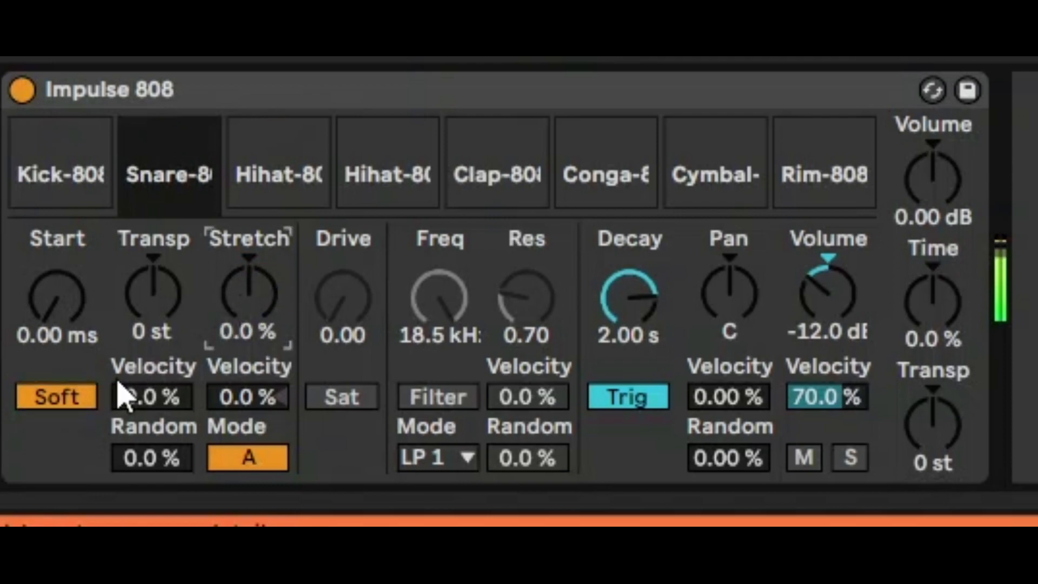
click(46, 399)
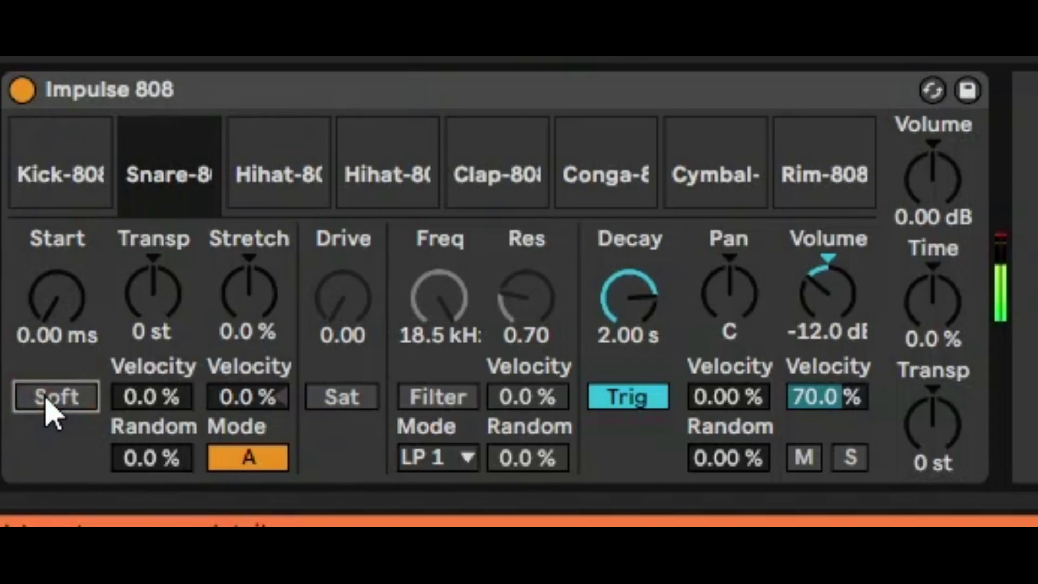
click(47, 400)
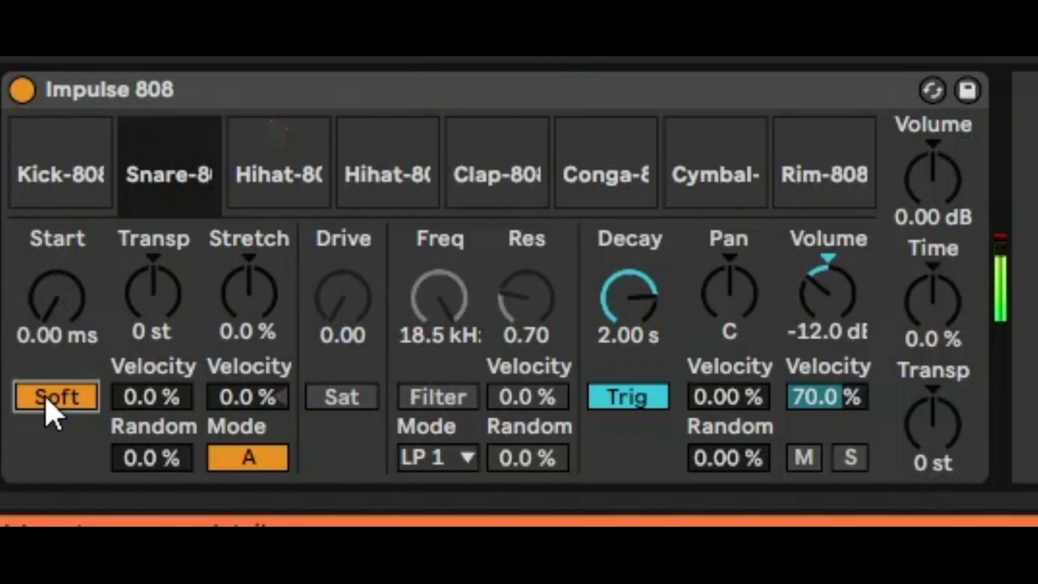
- Turn off the snare slot's Soft option and set its transposition Random to 91 %
click(46, 400)
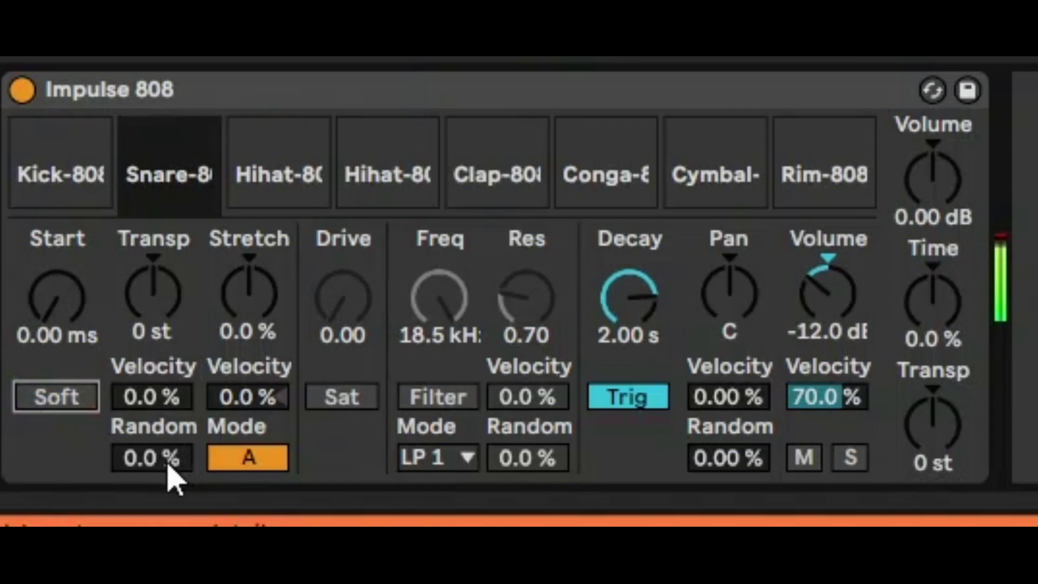
drag(168, 476, 168, 379)
drag(167, 475, 167, 484)
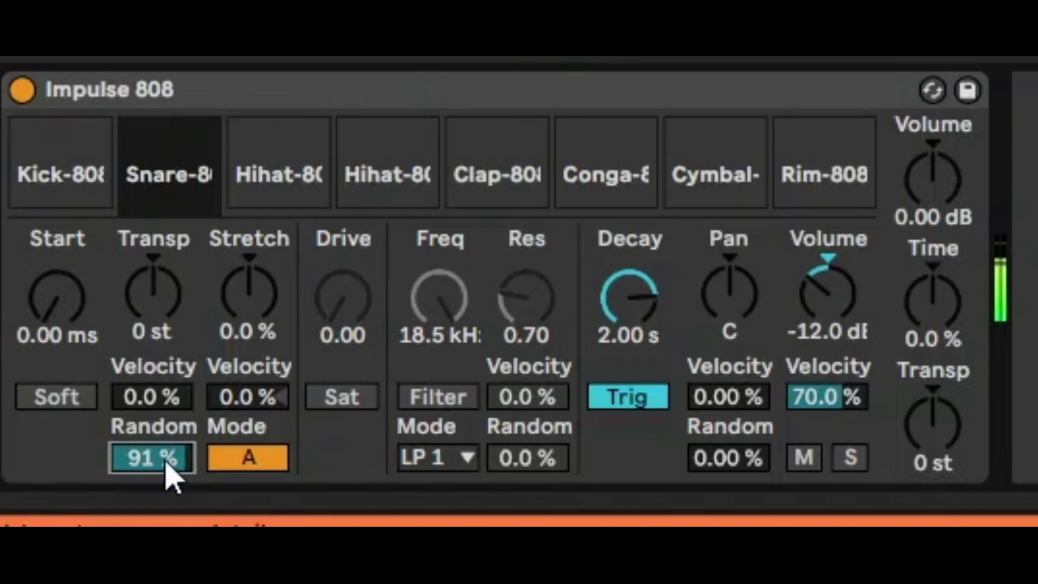
- Compare the snare slot's stretch modes A and B, leaving mode A selected
click(248, 459)
click(247, 457)
click(245, 457)
click(254, 481)
- Try the snare slot's transposition Random at 62 %, 23 % and 100 %
click(159, 466)
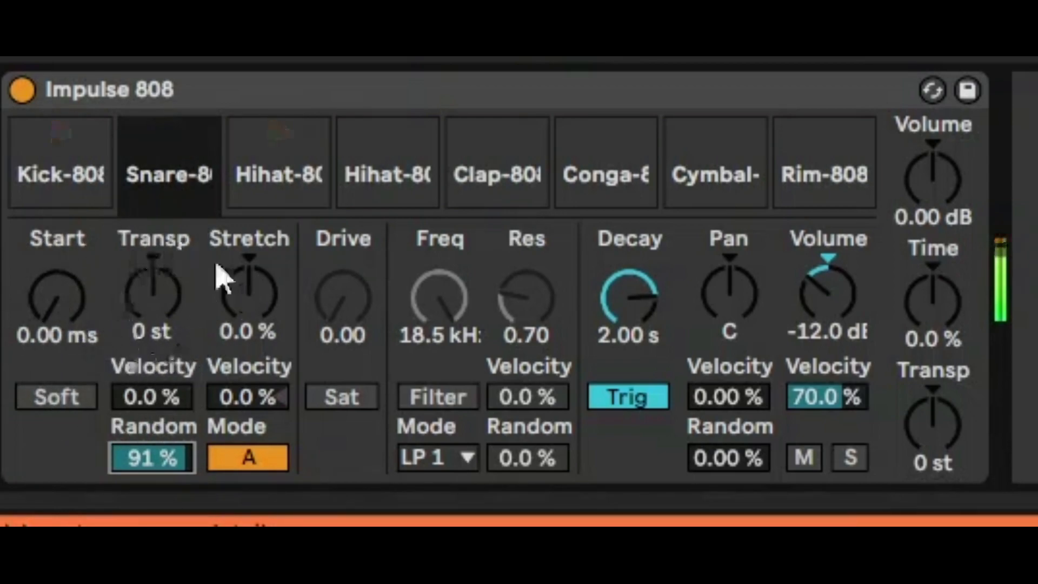
drag(163, 470, 162, 497)
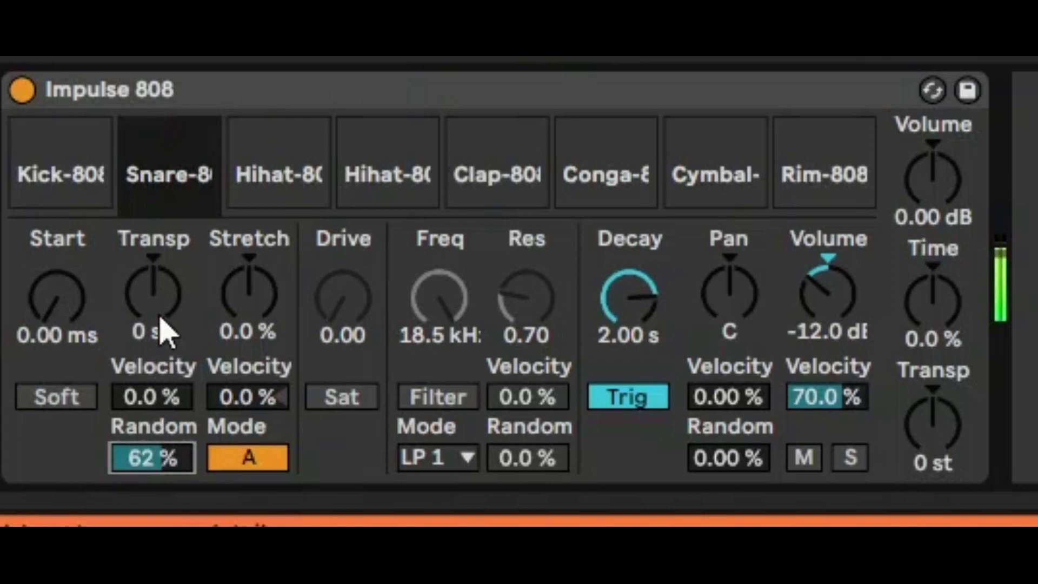
drag(162, 458, 165, 459)
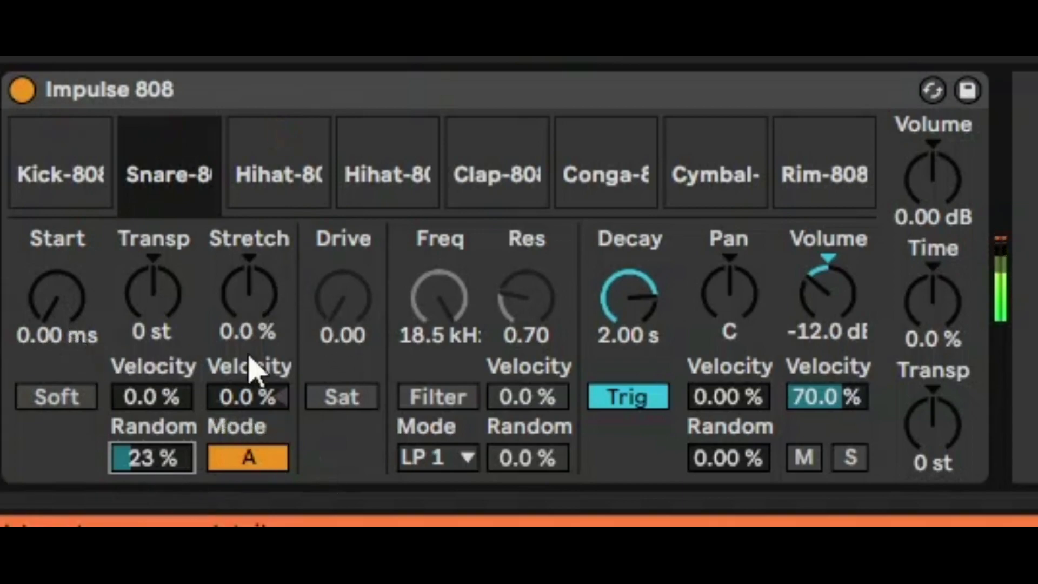
drag(154, 469, 154, 378)
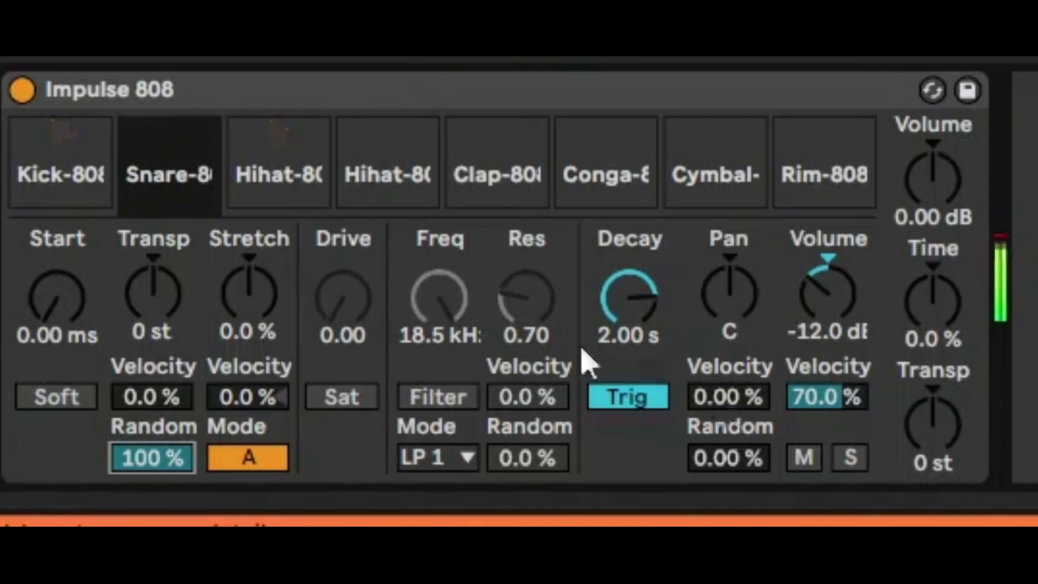
- Reset the snare slot's transposition Random to 0.0 %, and enable stretch mode B together with Soft
key(Delete)
click(267, 463)
click(91, 403)
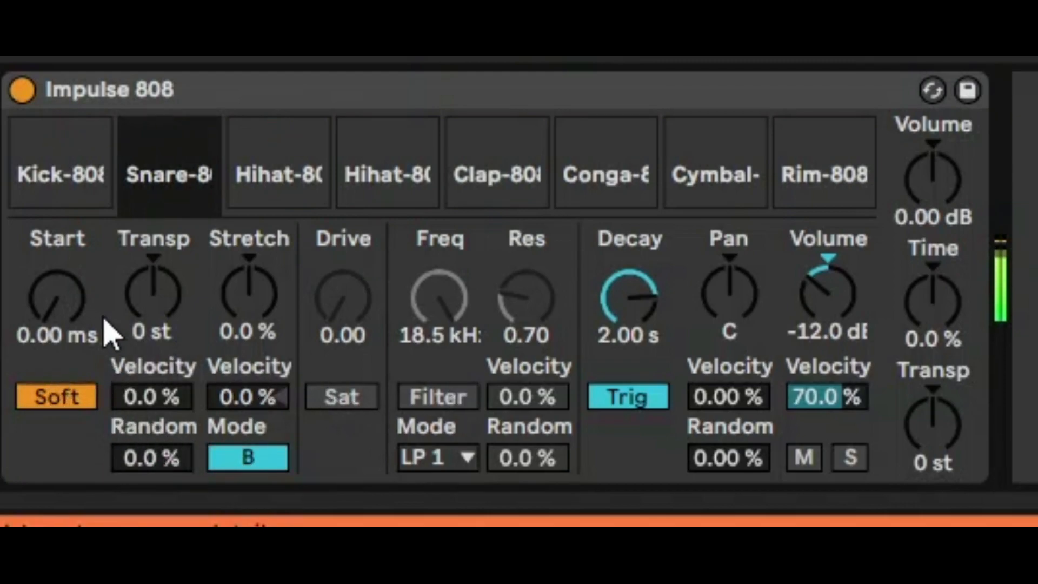
- Enable saturation on the snare slot and raise its Drive to 36.0
click(336, 316)
click(346, 404)
drag(359, 355, 359, 269)
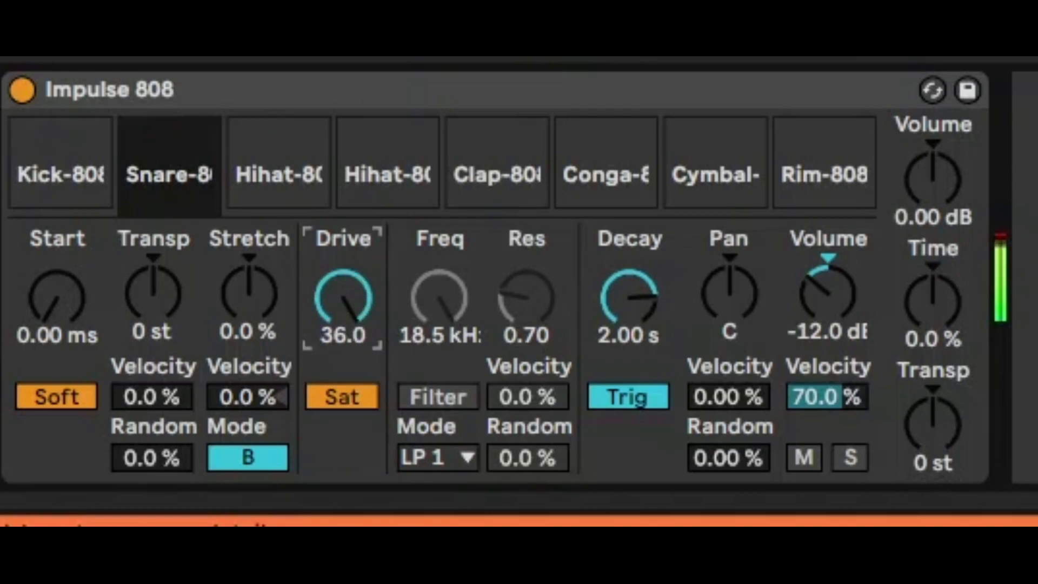
- Set the snare slot's Stretch to 16 % and its Drive to 15.4
click(262, 324)
drag(262, 319, 263, 284)
drag(340, 302, 283, 295)
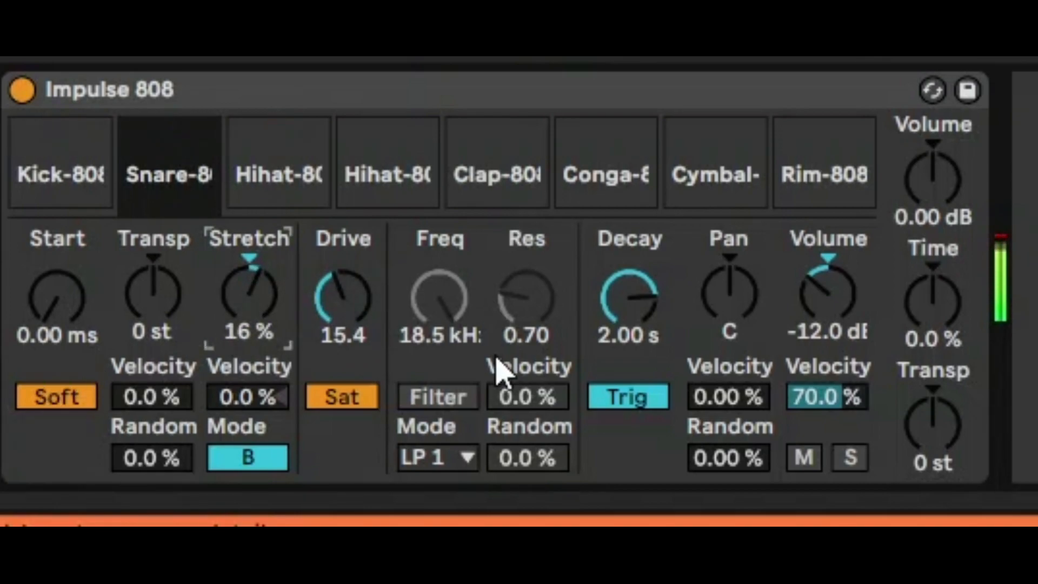
- Enable the snare slot's filter in LP 1 mode with Freq at 5.17 kHz and Res at 7.78
click(435, 390)
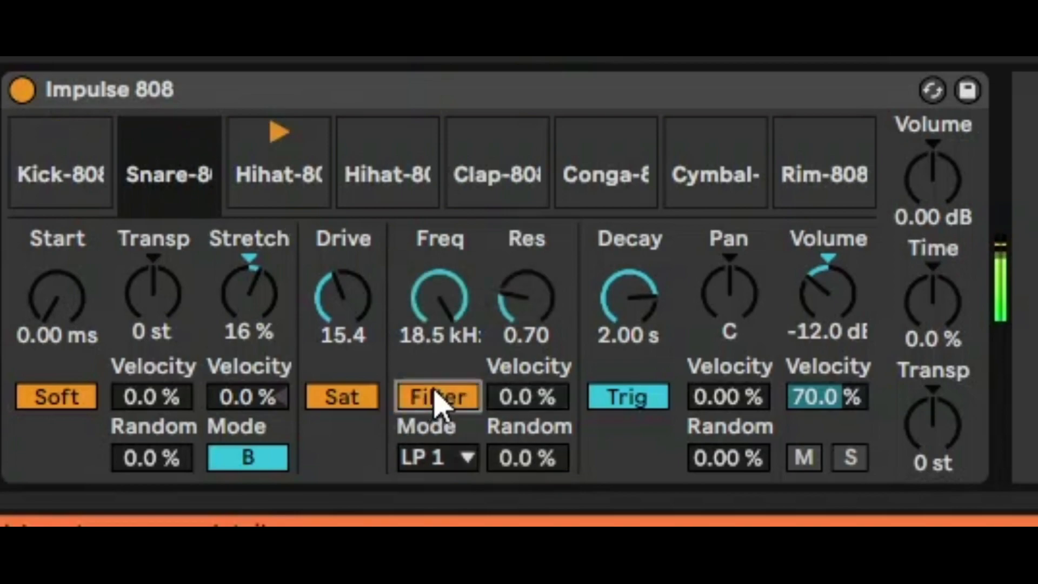
click(454, 461)
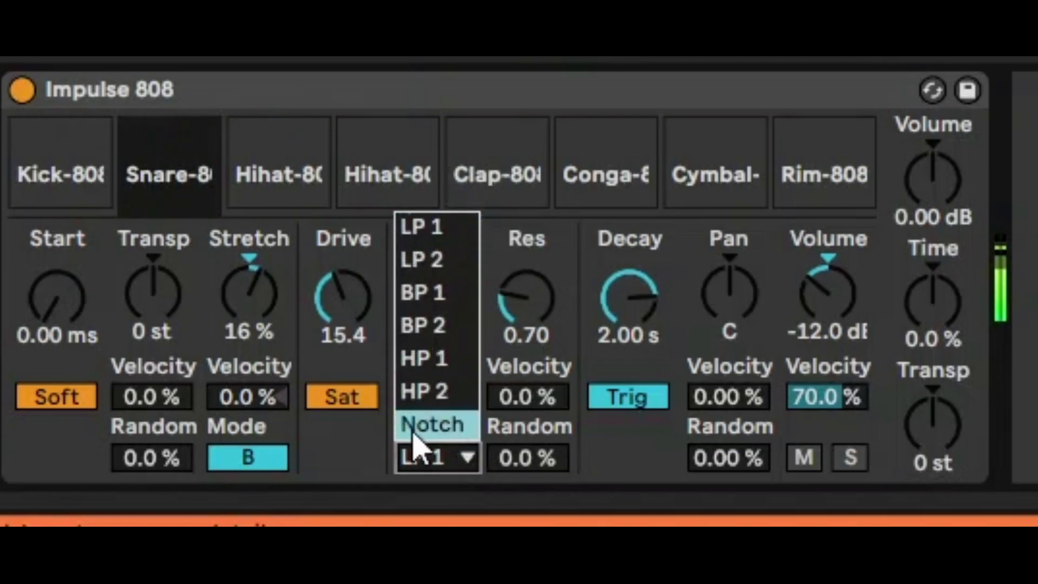
click(422, 245)
drag(441, 313, 440, 354)
drag(510, 325, 509, 273)
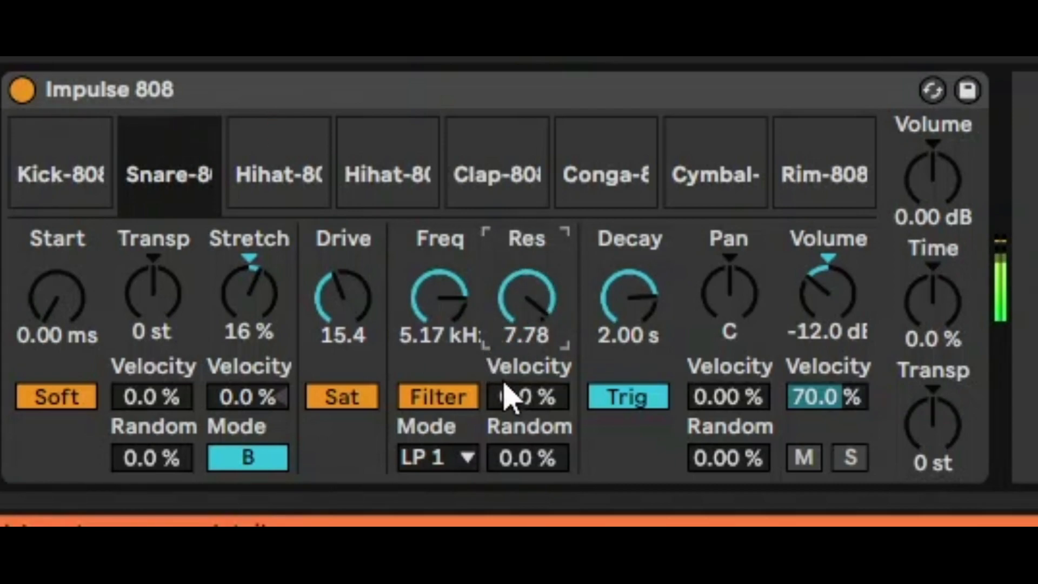
- Set the snare filter's Velocity to 35 %, Res to 6.41 and Random to 53 %
drag(494, 383, 493, 370)
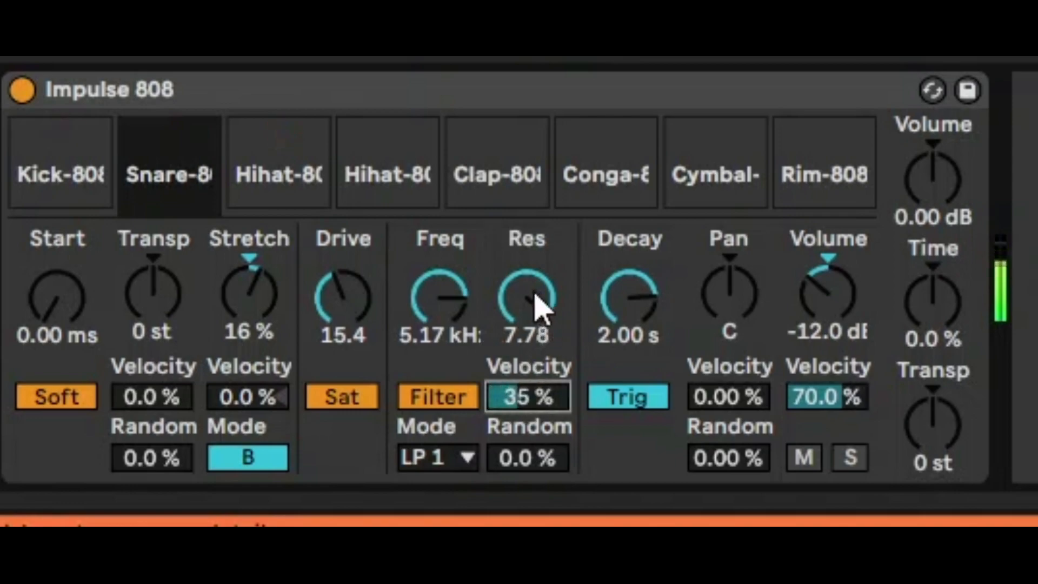
drag(537, 308, 537, 319)
drag(527, 458, 507, 468)
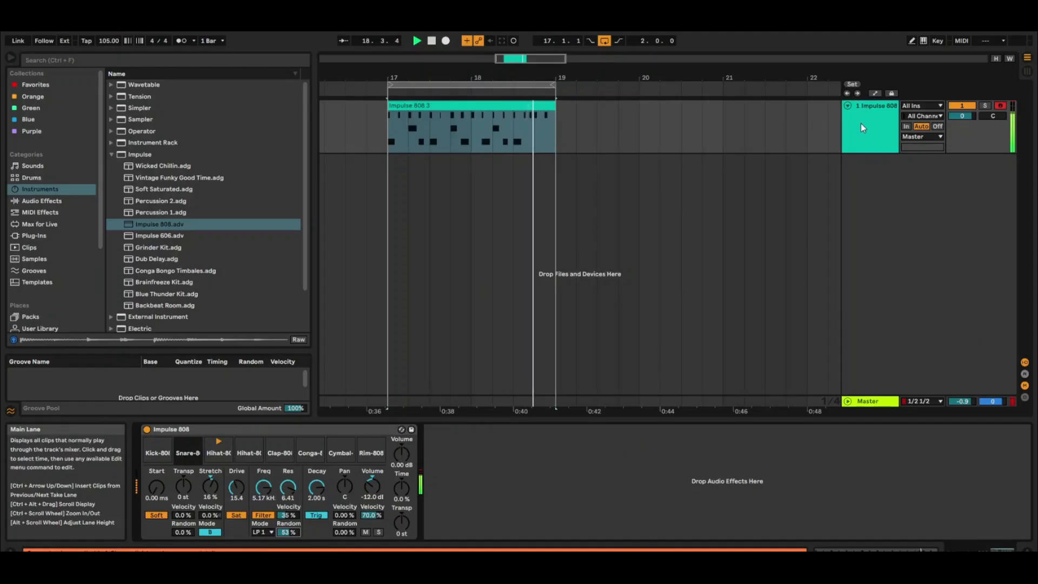
- Stop playback and show the track's automation for the snare slot's 2 Filter Res parameter
key(space)
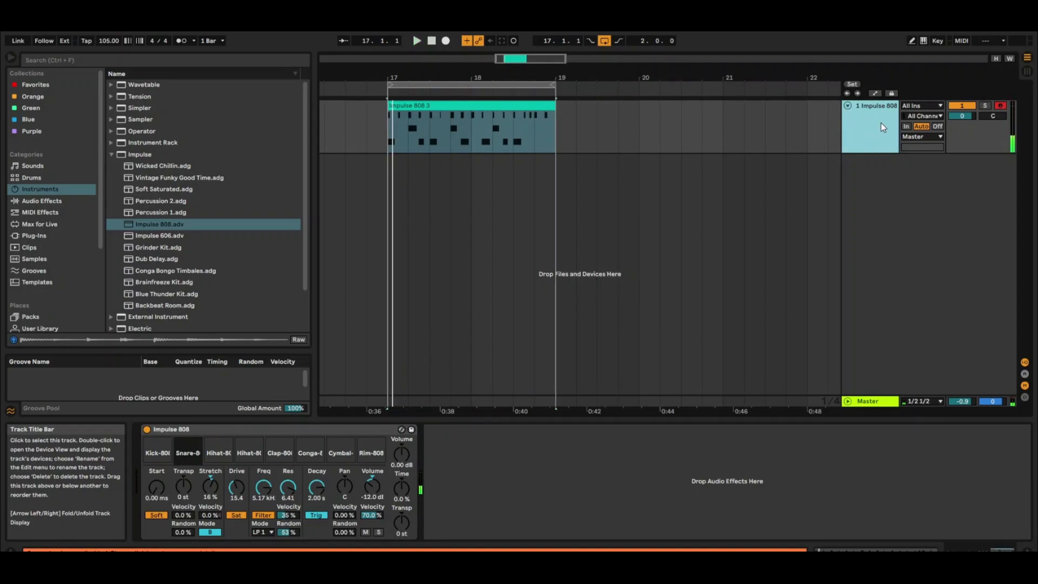
key(a)
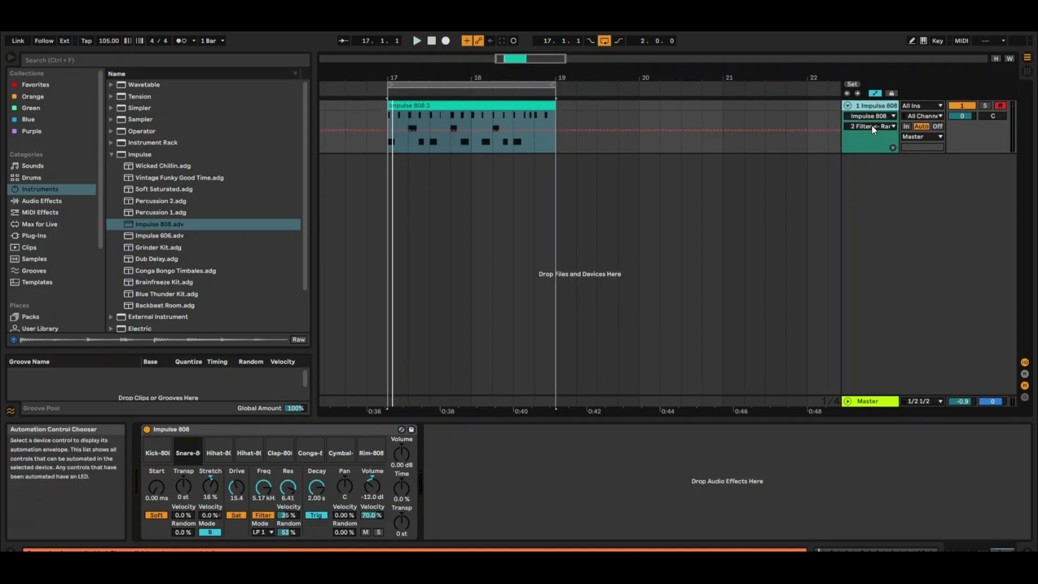
click(873, 129)
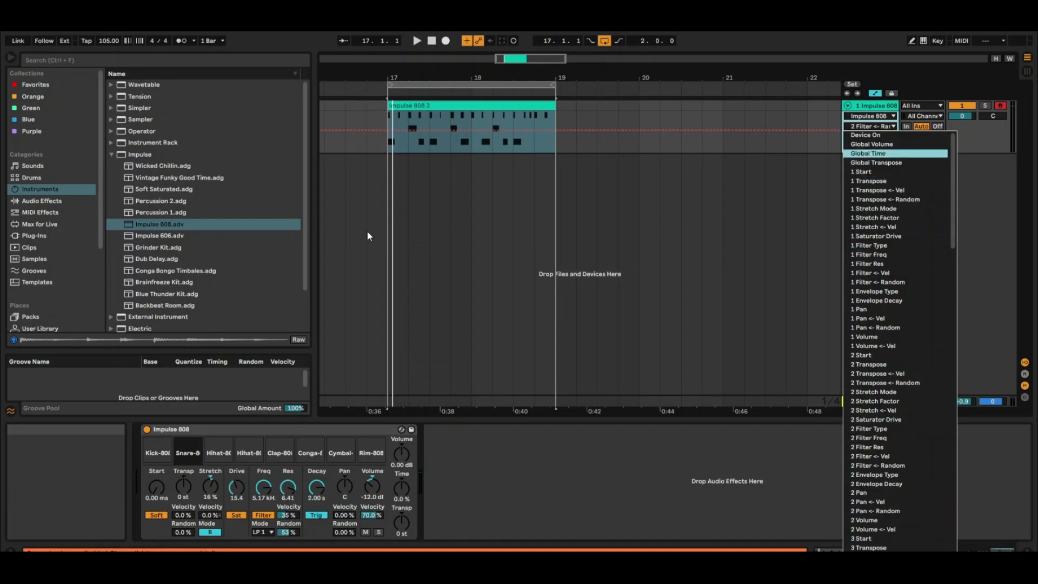
click(292, 495)
click(287, 488)
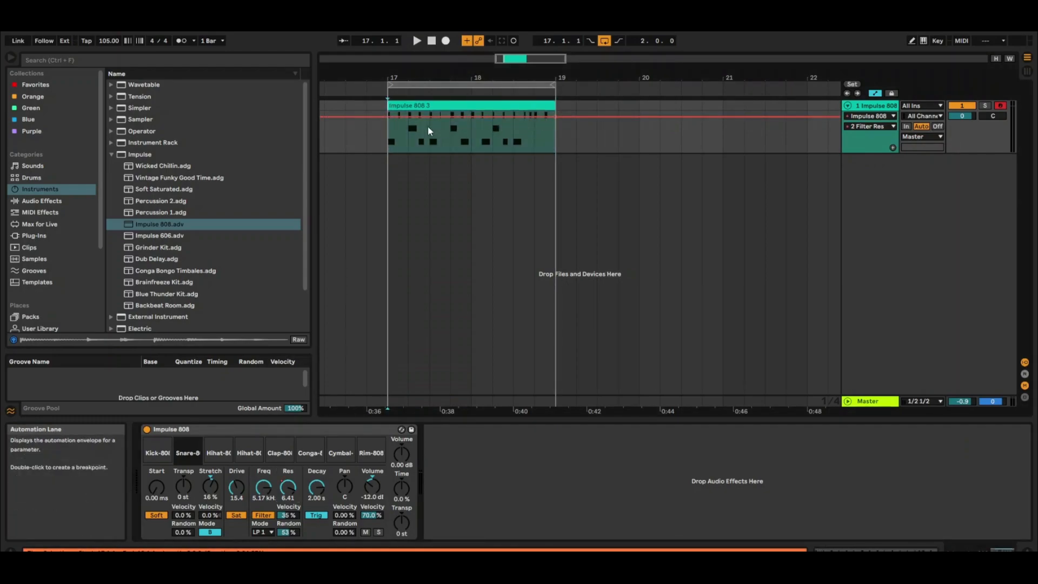
- Ramp the Filter Res automation upward from 0.75 at bar 17 to bar 19 and audition it
drag(390, 115, 389, 146)
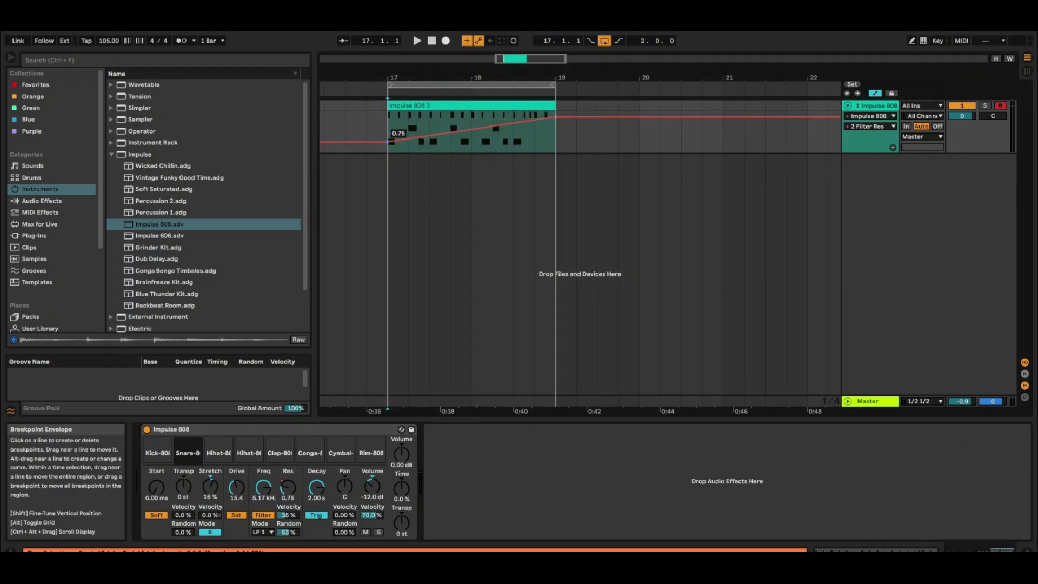
key(space)
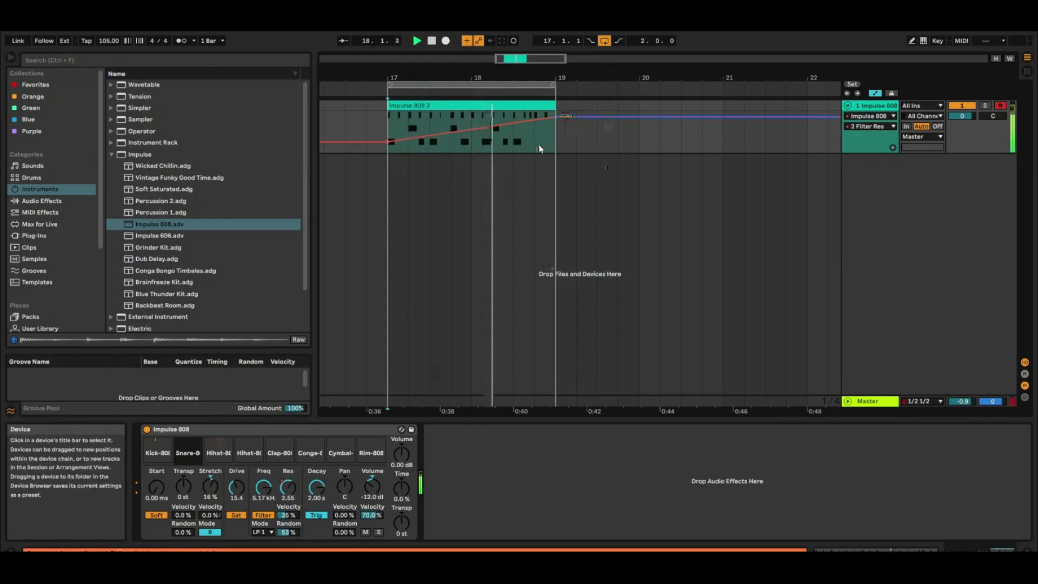
key(space)
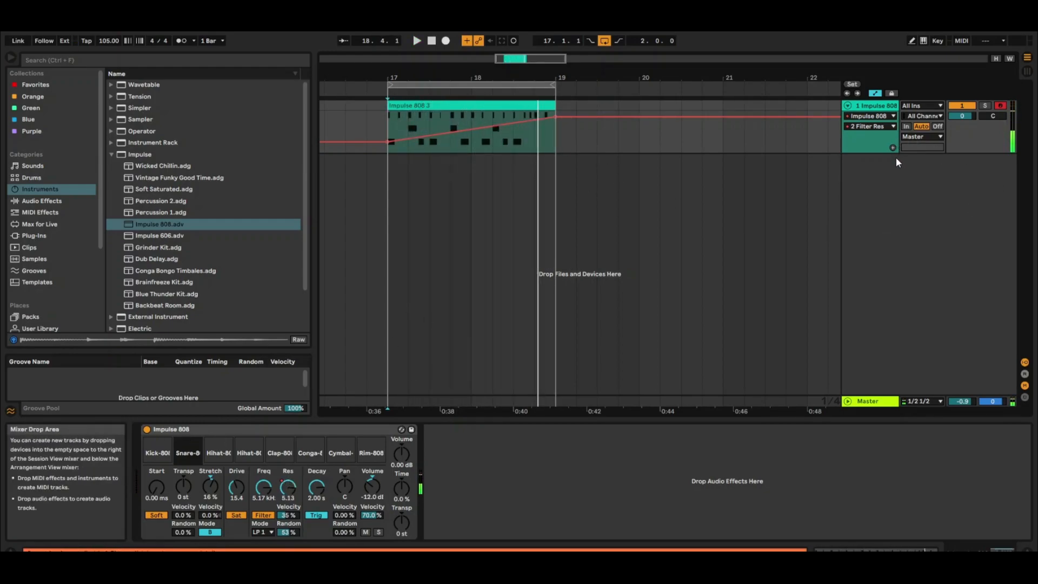
- Place the 2 Filter Res and 2 Filter Freq automation in separate lanes under the track
click(892, 147)
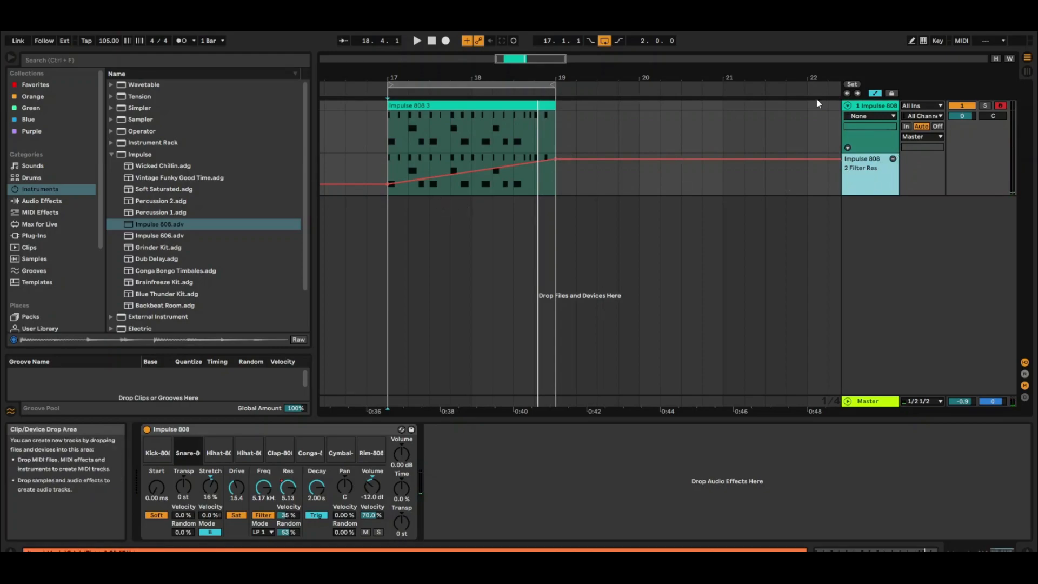
click(874, 124)
click(271, 482)
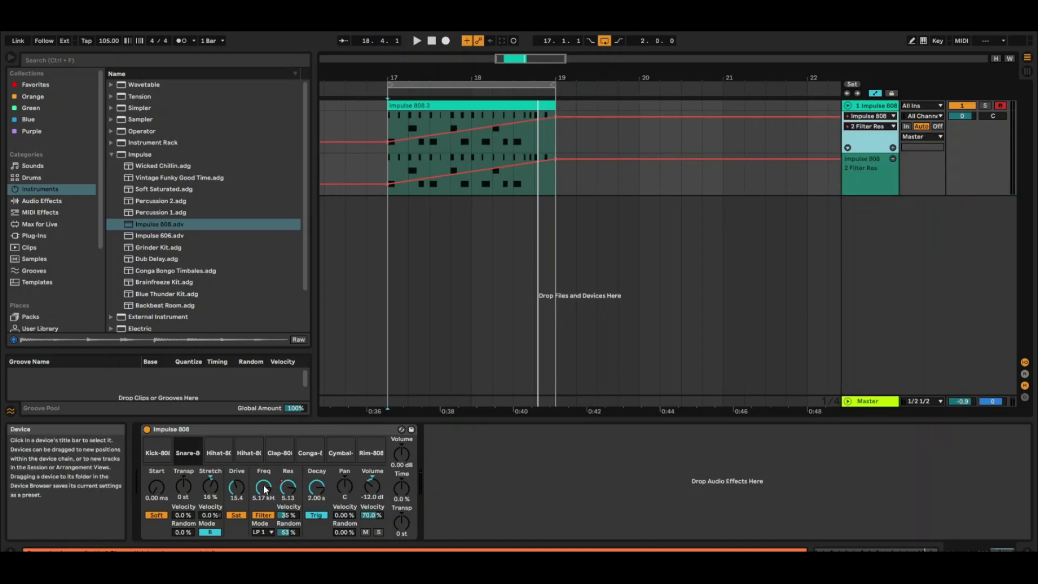
click(266, 489)
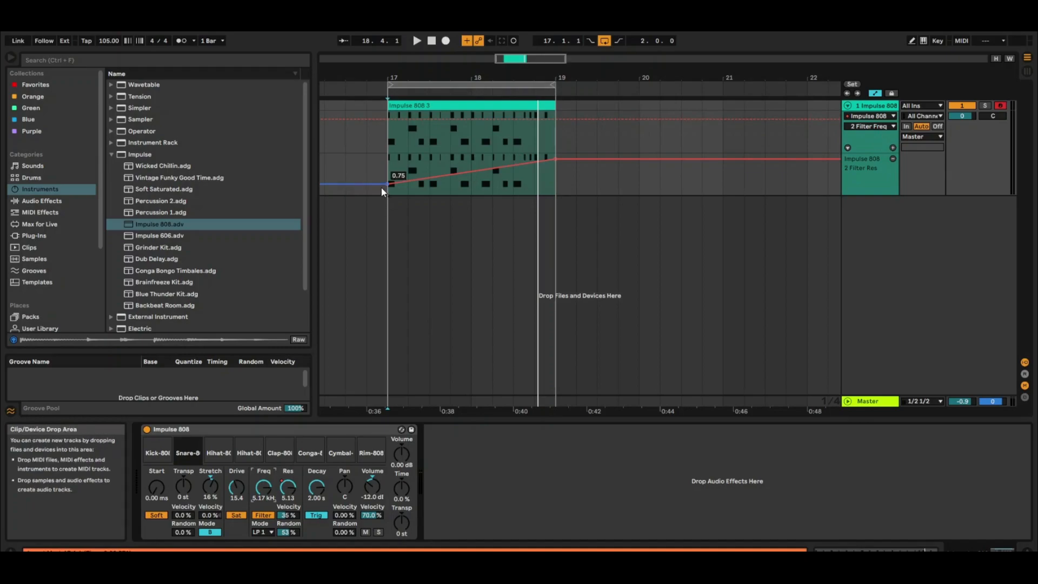
click(893, 148)
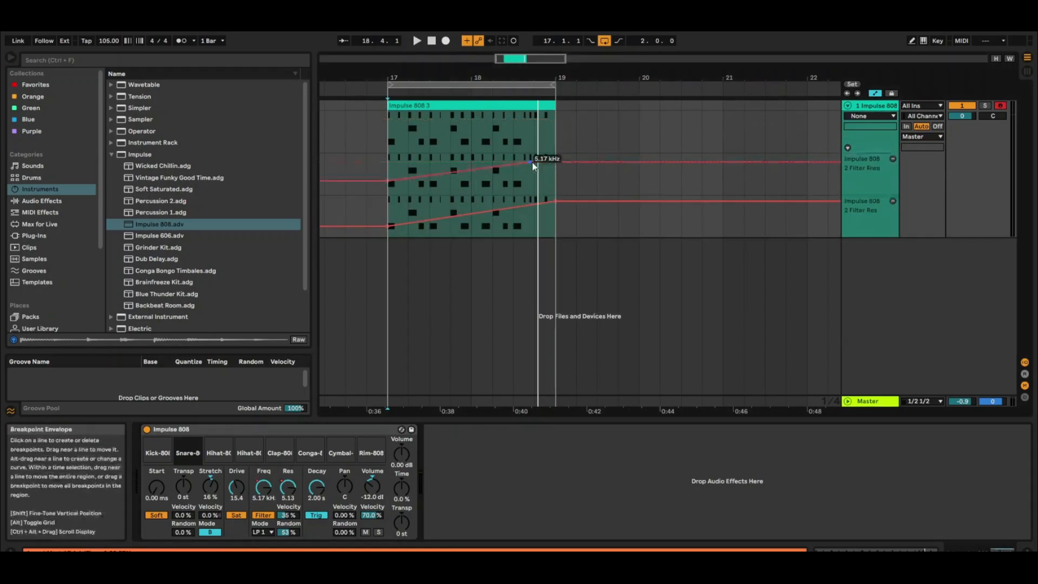
- Ramp the Filter Freq automation down from a high value at bar 17 to 30.0 Hz before bar 19 and audition it
drag(534, 165, 531, 194)
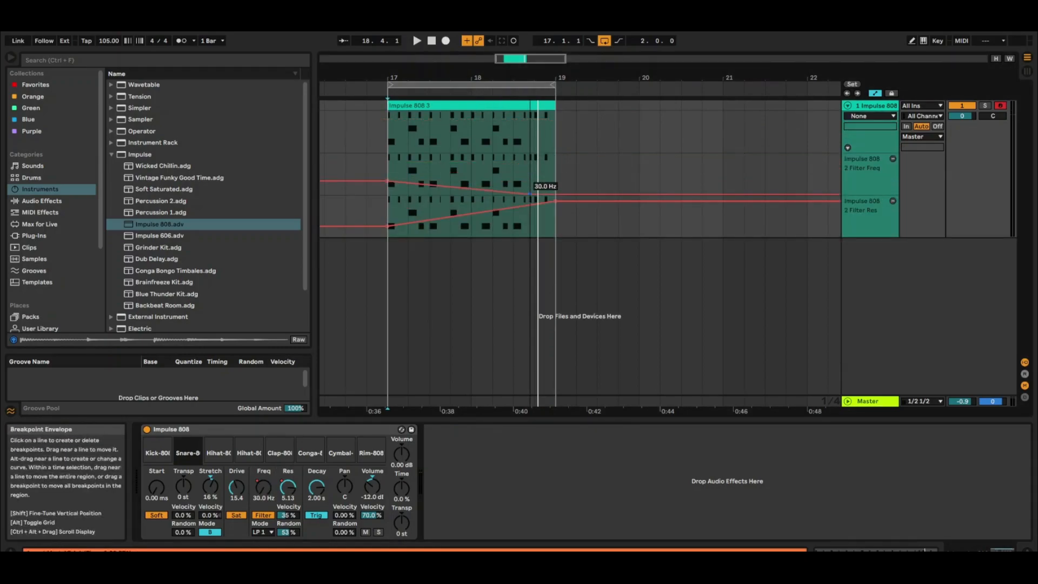
drag(388, 184, 389, 155)
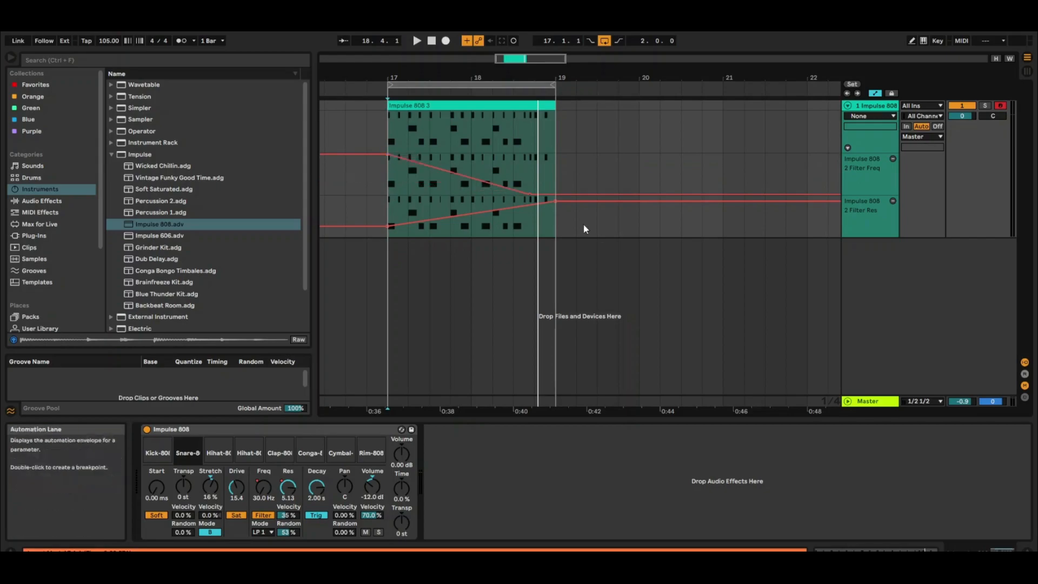
key(space)
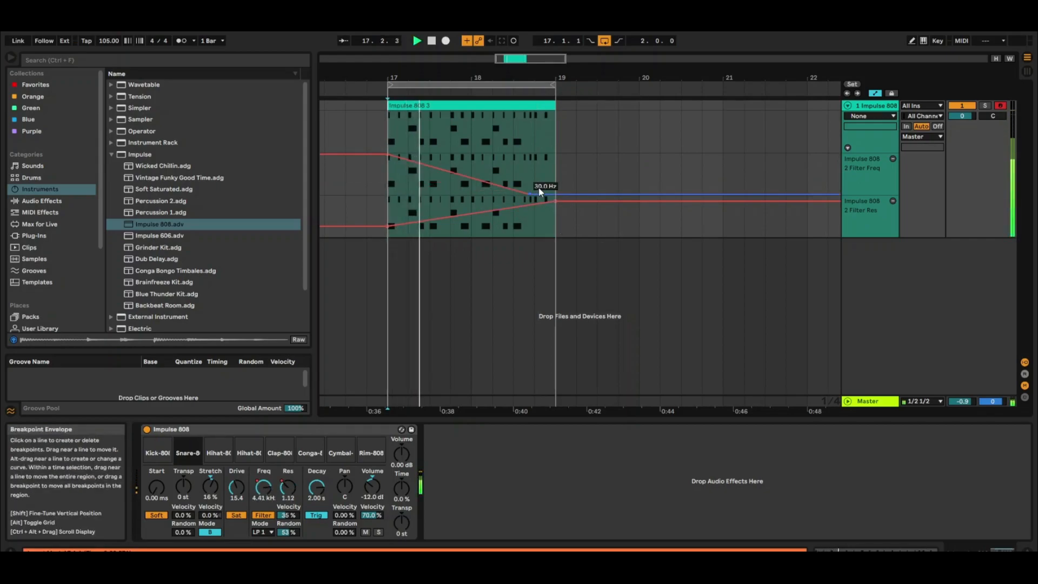
- Add a lane for 2 Stretch Factor and shape its automation to fall from bar 17 to a low at bar 19
click(203, 489)
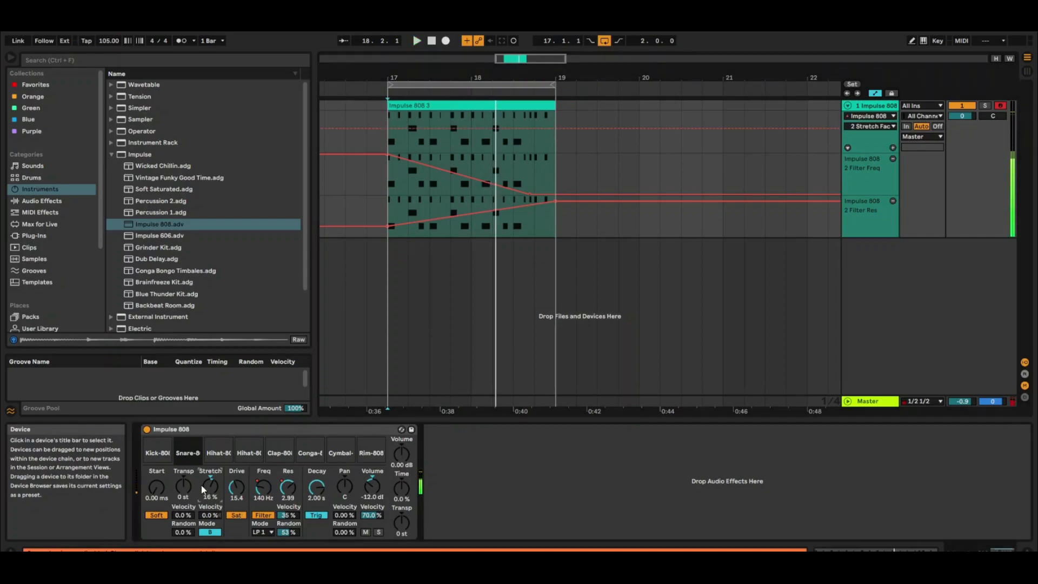
click(894, 148)
drag(537, 170, 558, 194)
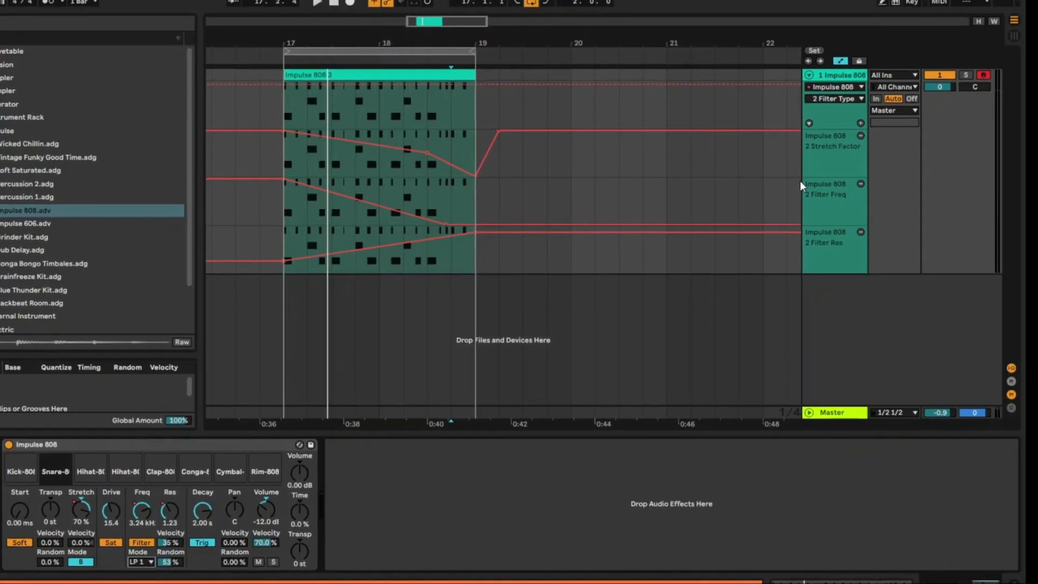
- Automate the snare slot's 2 Filter Type from LP 1 to BP 2 at bar 18, with further type changes before bar 19
click(860, 98)
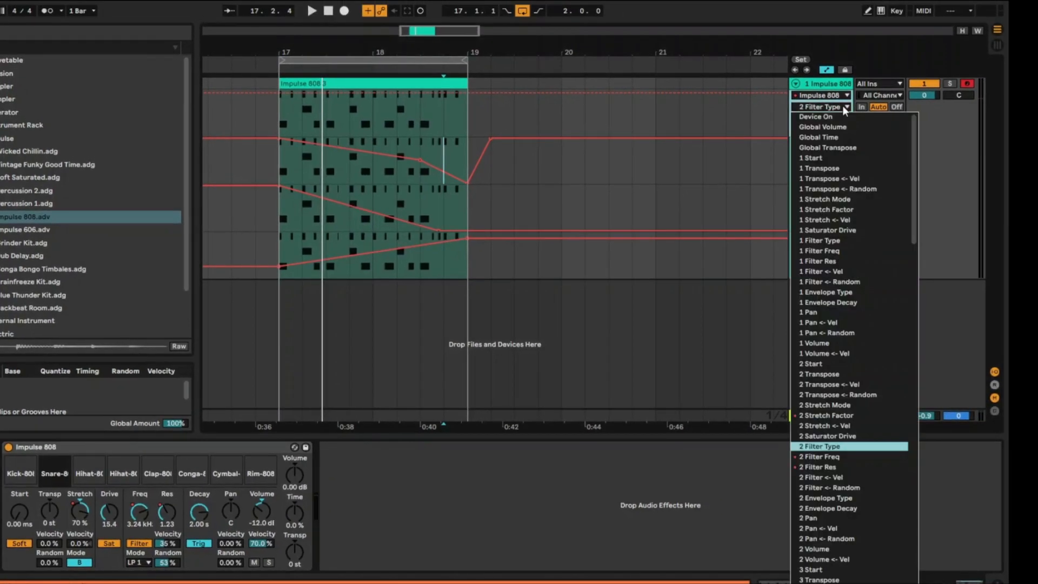
click(842, 105)
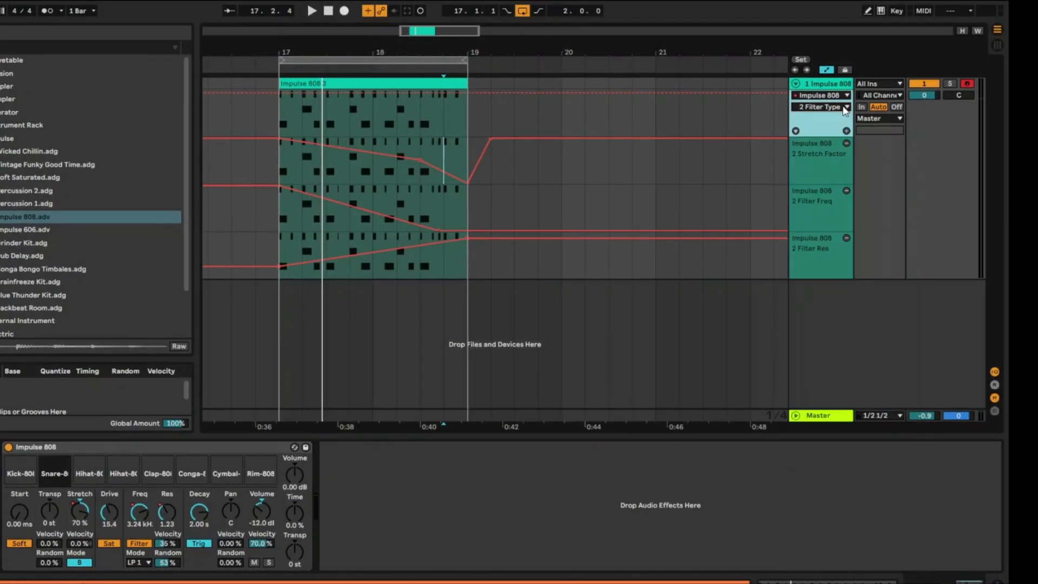
click(281, 93)
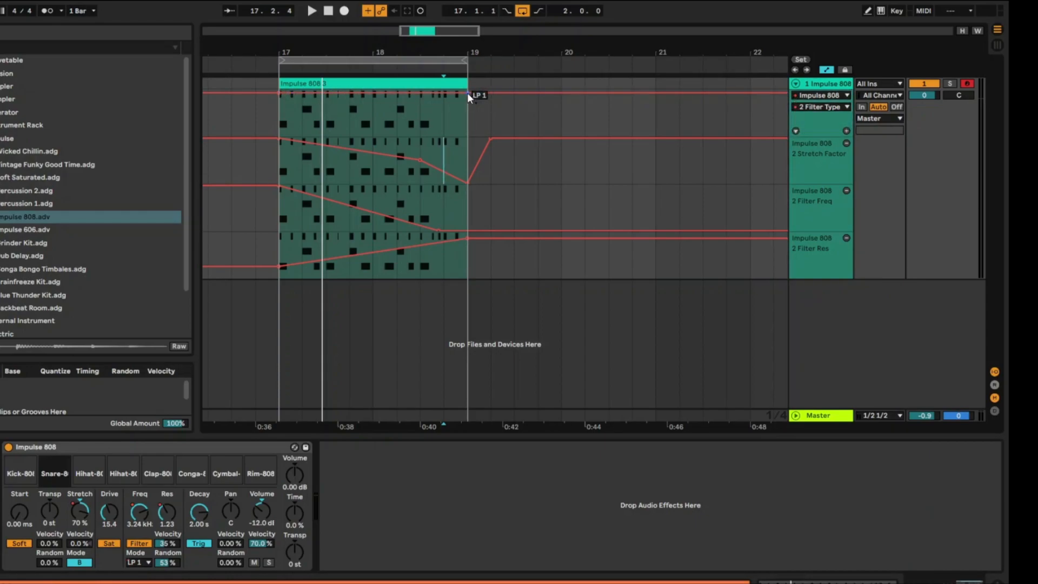
drag(420, 99, 373, 119)
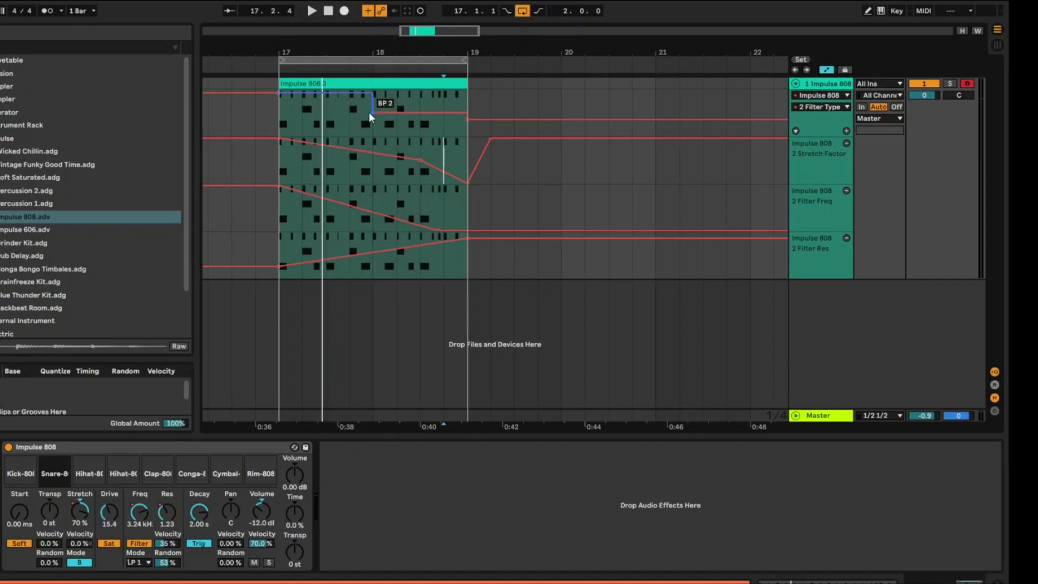
mouse_move(401, 107)
mouse_down()
mouse_move(400, 125)
mouse_move(385, 110)
mouse_move(385, 132)
mouse_up()
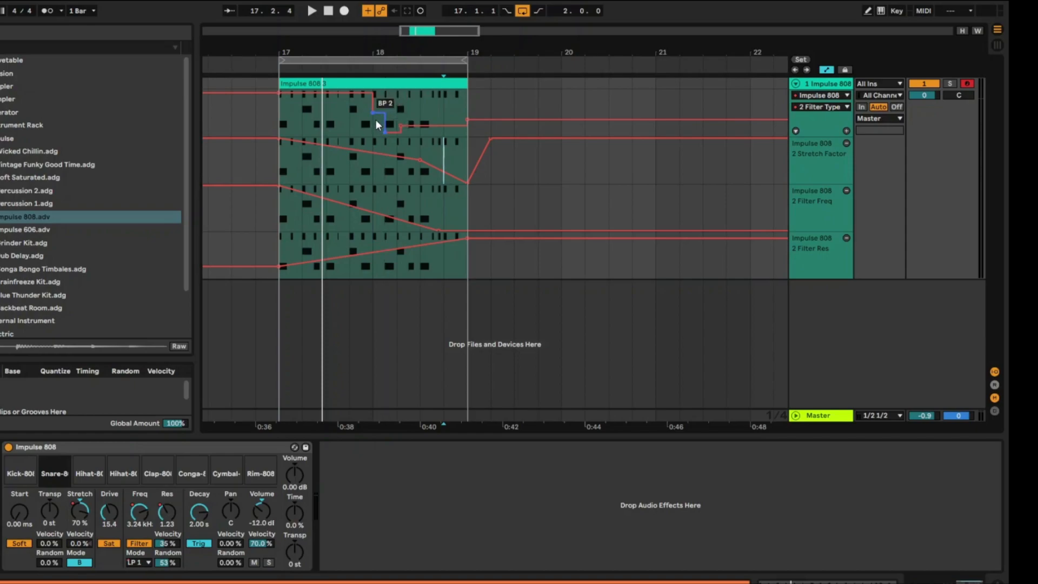
- Play the loop and try the snare slot's envelope in Gate mode with its Decay shortened to 122 ms
key(space)
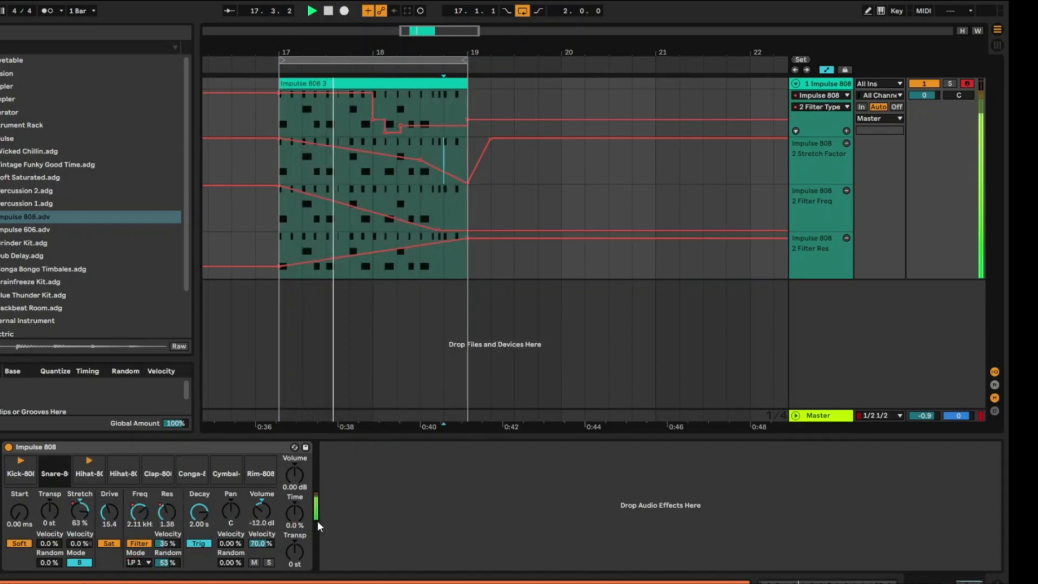
click(199, 511)
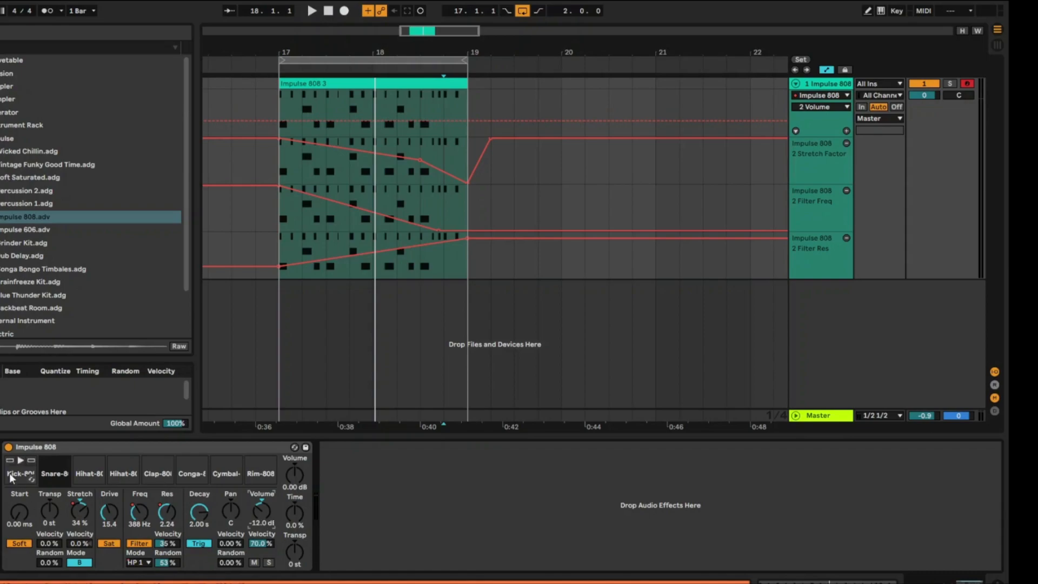
key(space)
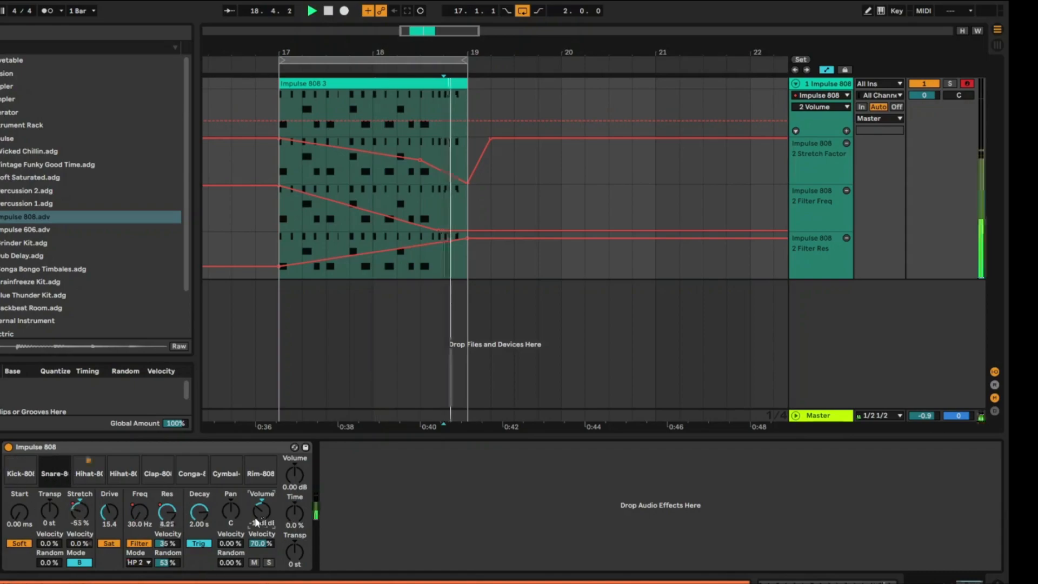
mouse_move(199, 511)
mouse_down()
mouse_move(200, 527)
mouse_move(199, 503)
mouse_up()
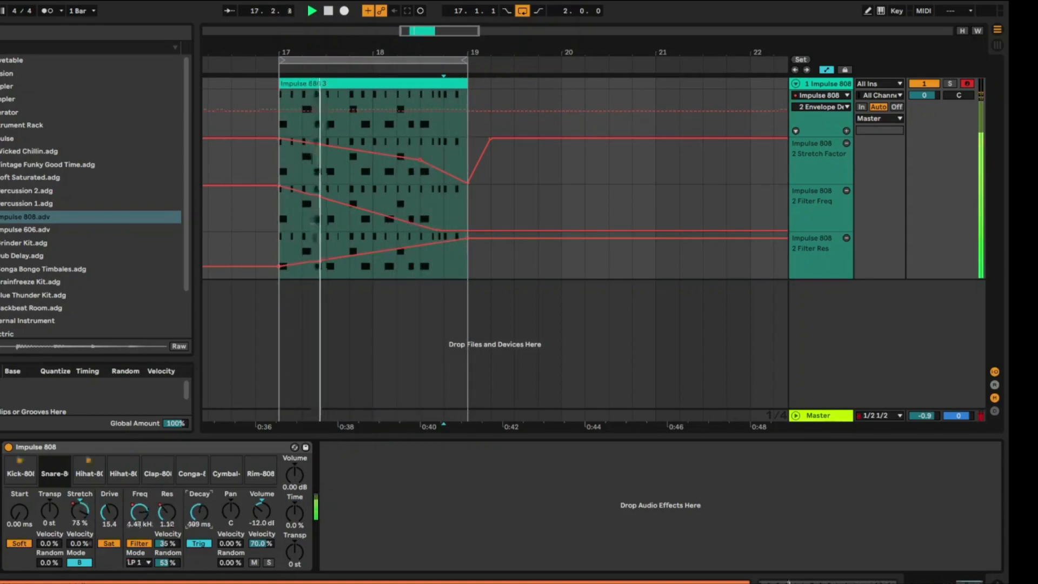
drag(200, 507, 202, 527)
click(200, 543)
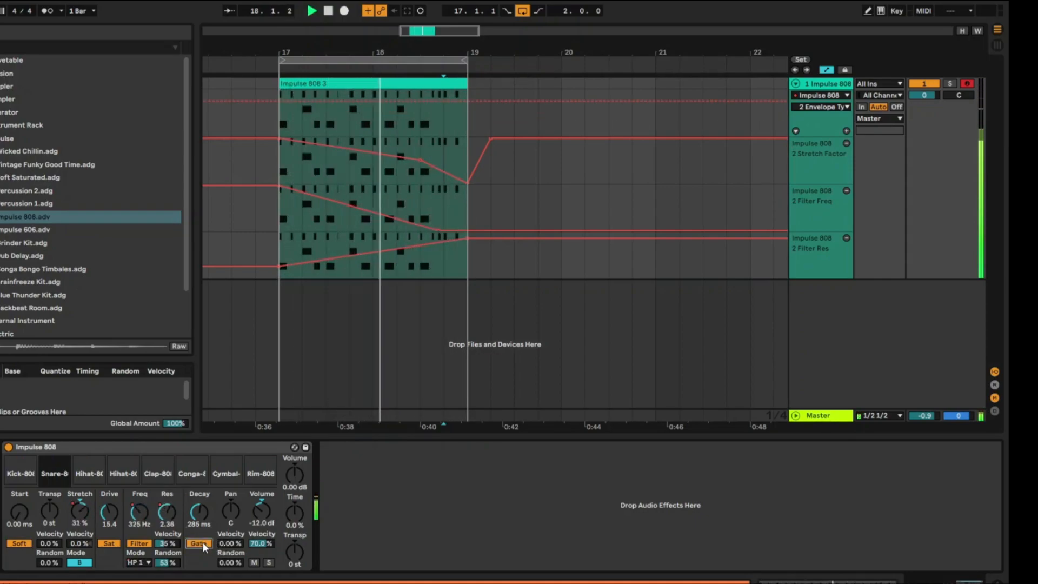
drag(197, 514, 197, 535)
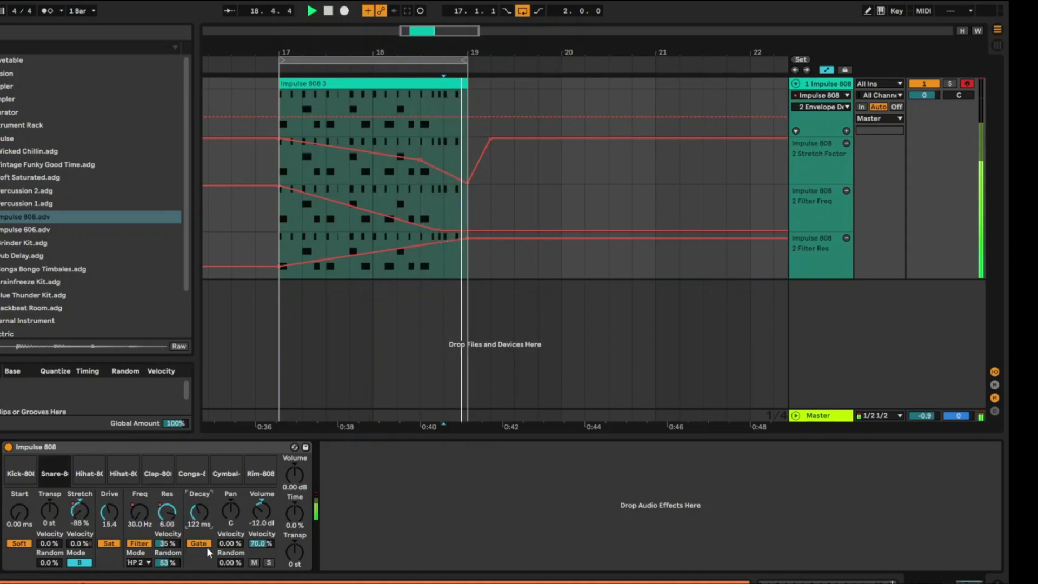
- Set the snare slot's Pan Velocity to 60.2 % and its envelope to Trig with a Decay of 1.37 s
click(231, 544)
drag(231, 544, 231, 509)
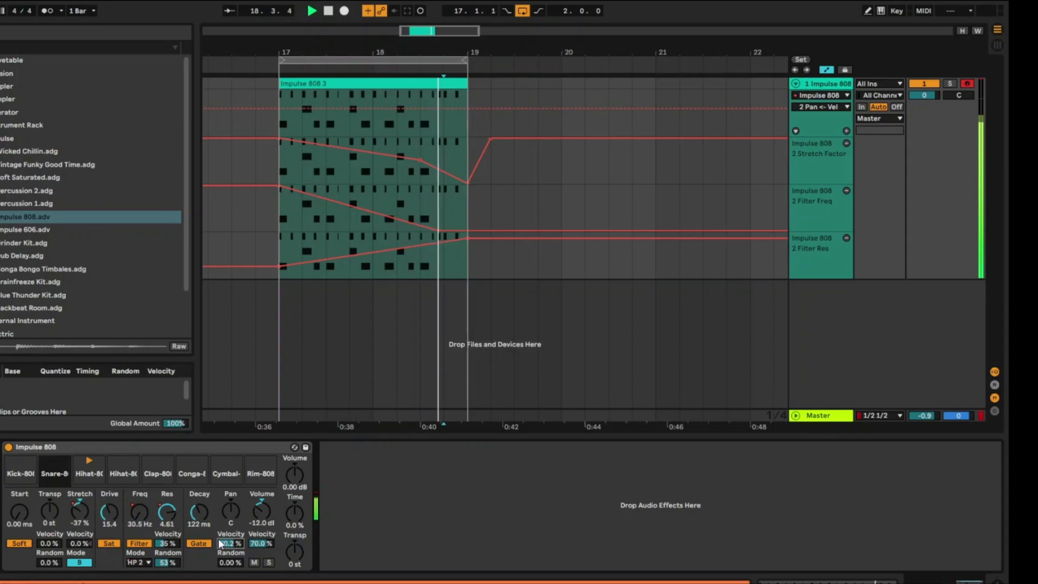
click(199, 543)
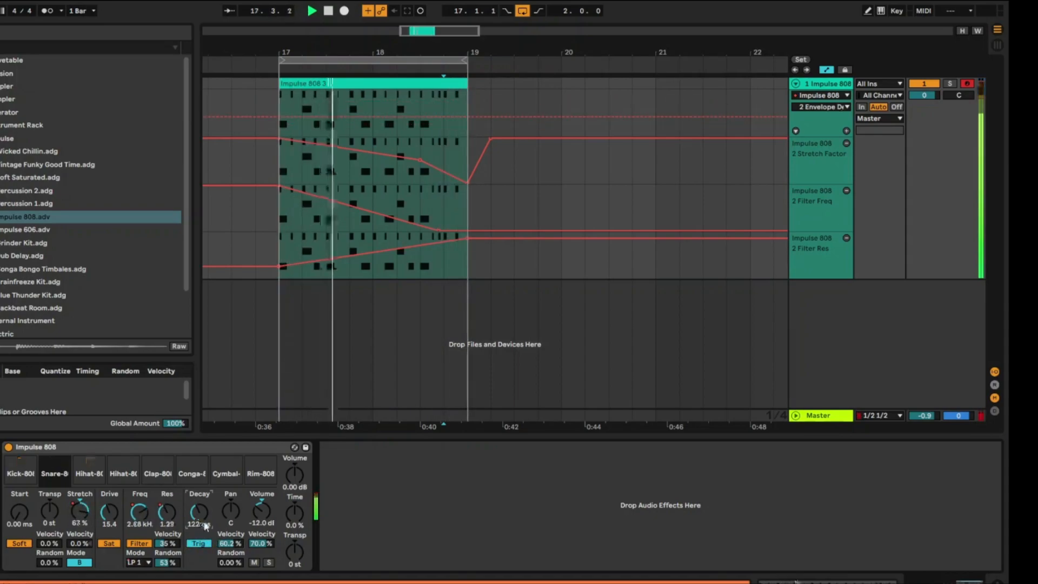
click(202, 519)
drag(202, 518, 202, 491)
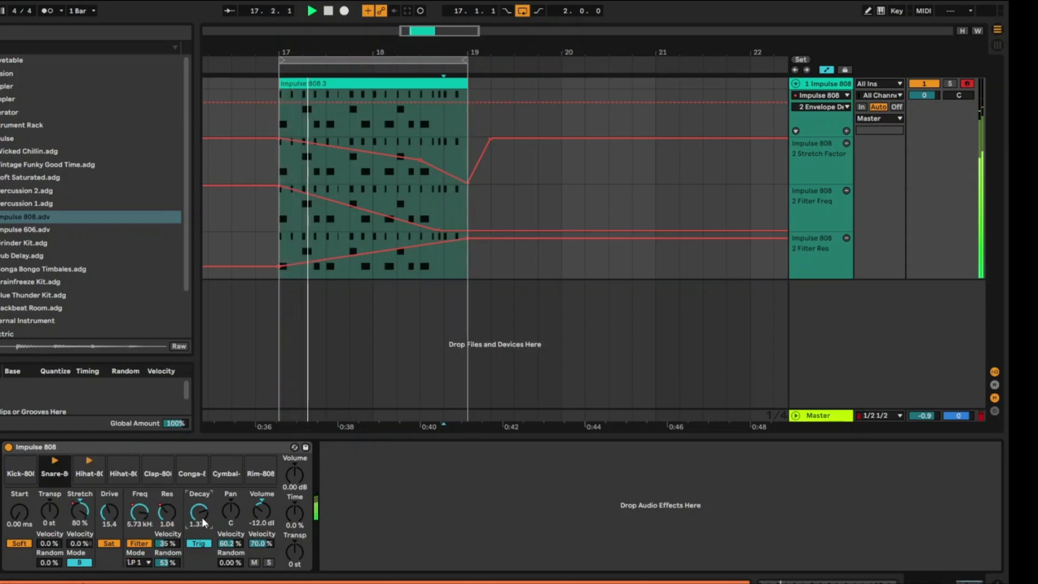
- Try the snare slot with Pan Random at 100 % and Volume at 0.00 dB, soloing it briefly
drag(231, 562, 231, 519)
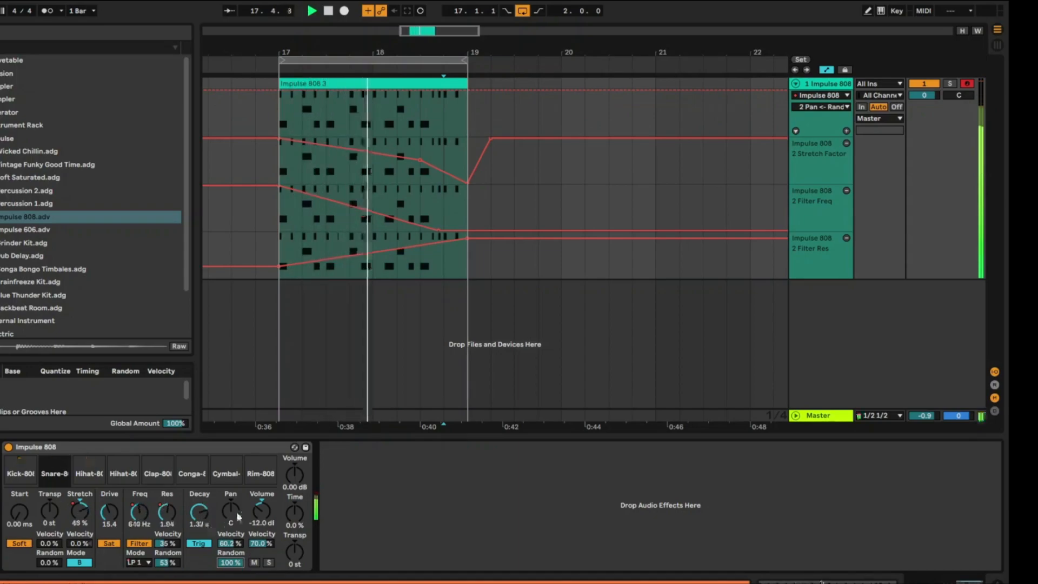
drag(261, 510, 261, 495)
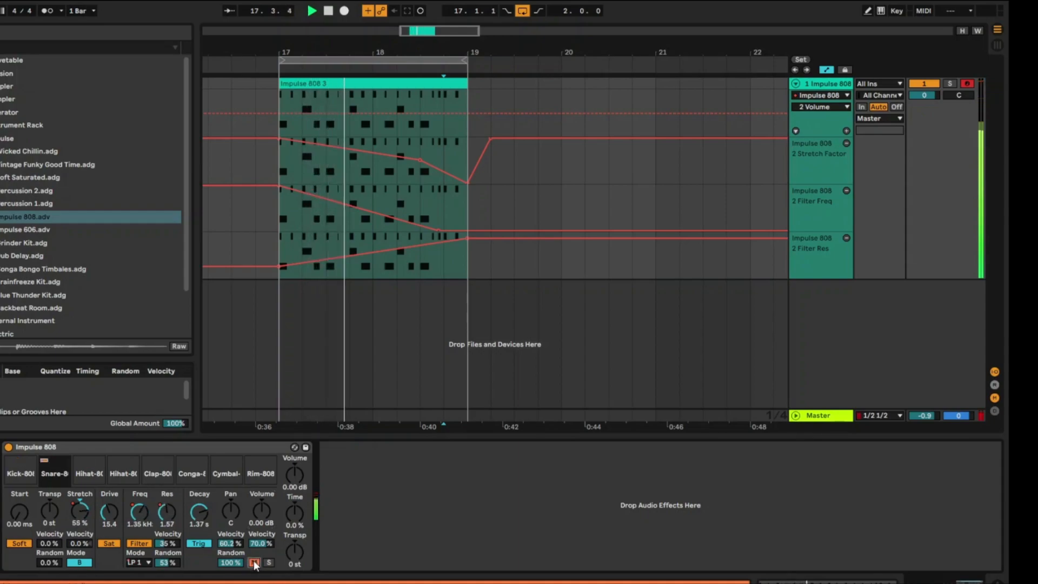
click(270, 564)
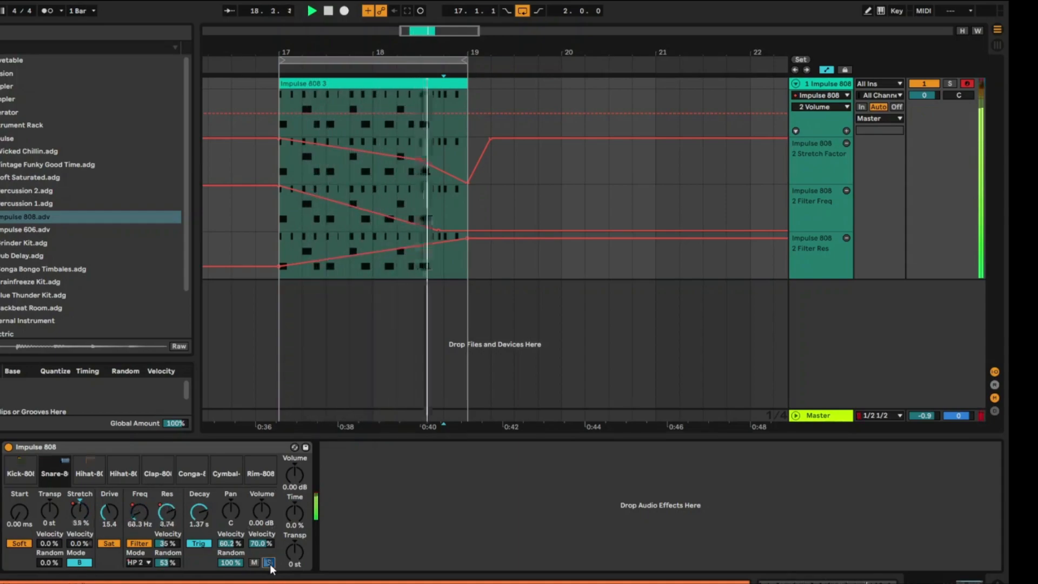
click(269, 564)
- Try the instrument's global Transp control and reset it to 0 st
click(296, 555)
drag(300, 551, 299, 563)
double_click(300, 555)
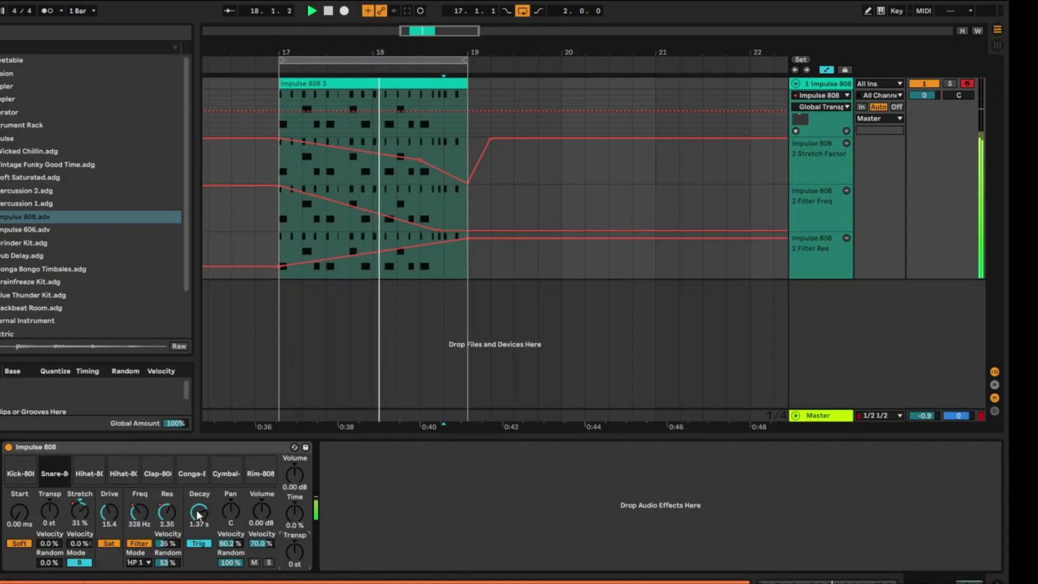
- Reset the snare slot's Pan Random to 0.00 % and set its Volume to -6.29 dB
double_click(236, 564)
drag(262, 511, 261, 529)
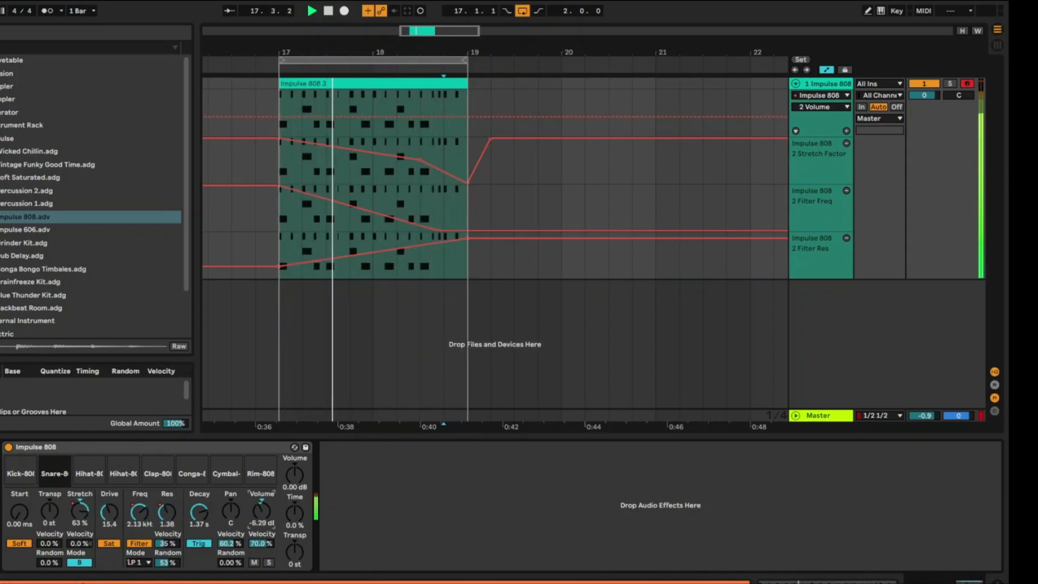
- Pan the closed hi-hat slot to 15R with 98.4 % Pan Random and switch its envelope to Gate
click(90, 473)
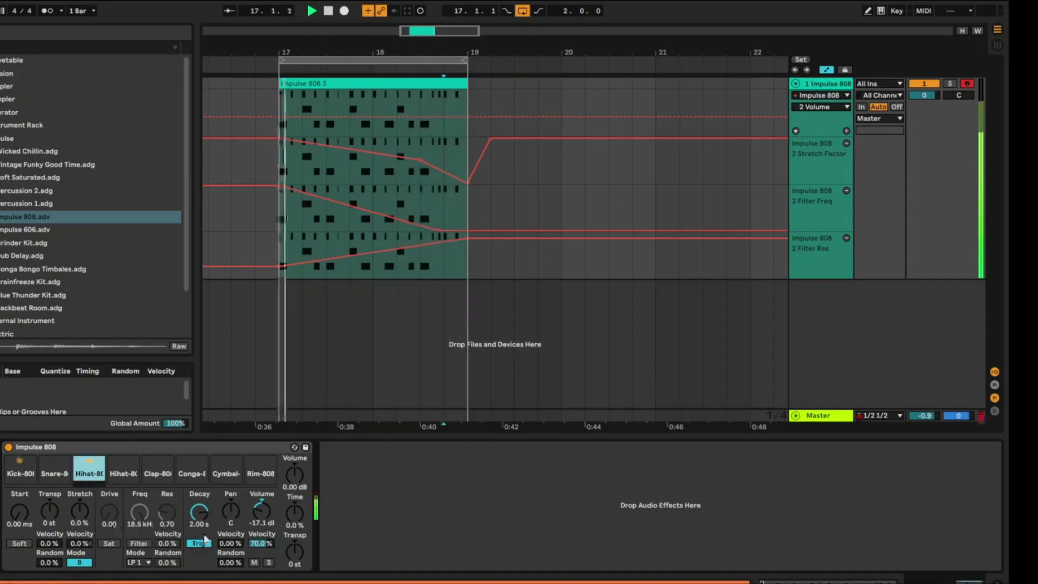
mouse_move(231, 510)
mouse_down()
mouse_move(231, 497)
mouse_move(231, 547)
mouse_move(233, 517)
mouse_up()
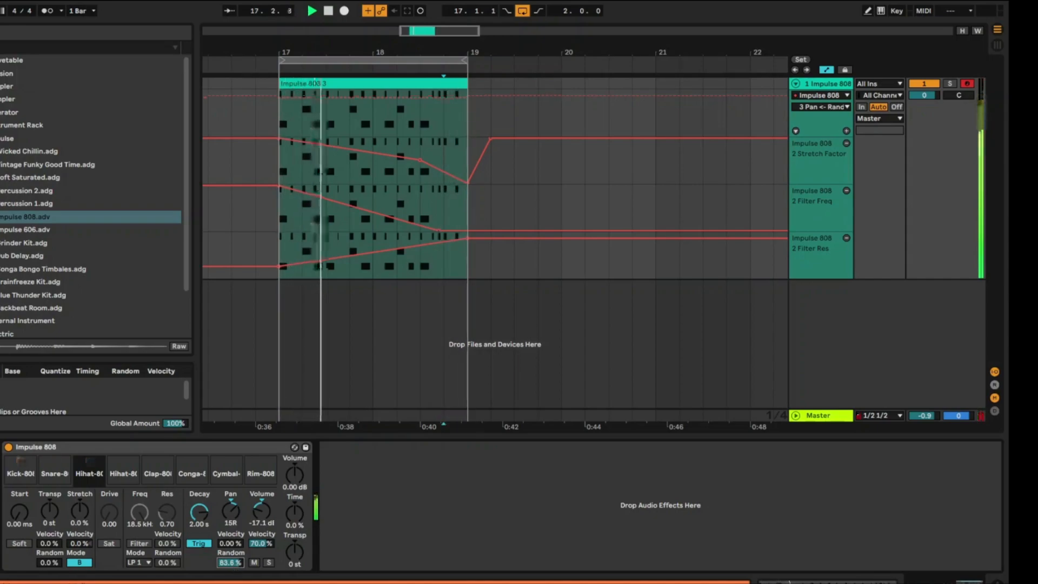
click(199, 543)
click(199, 543)
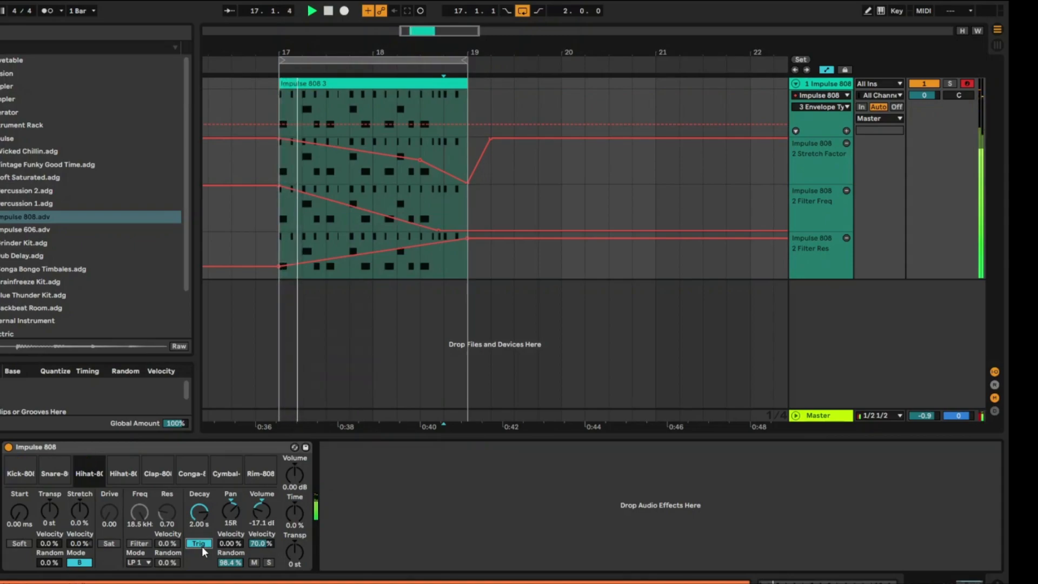
click(199, 544)
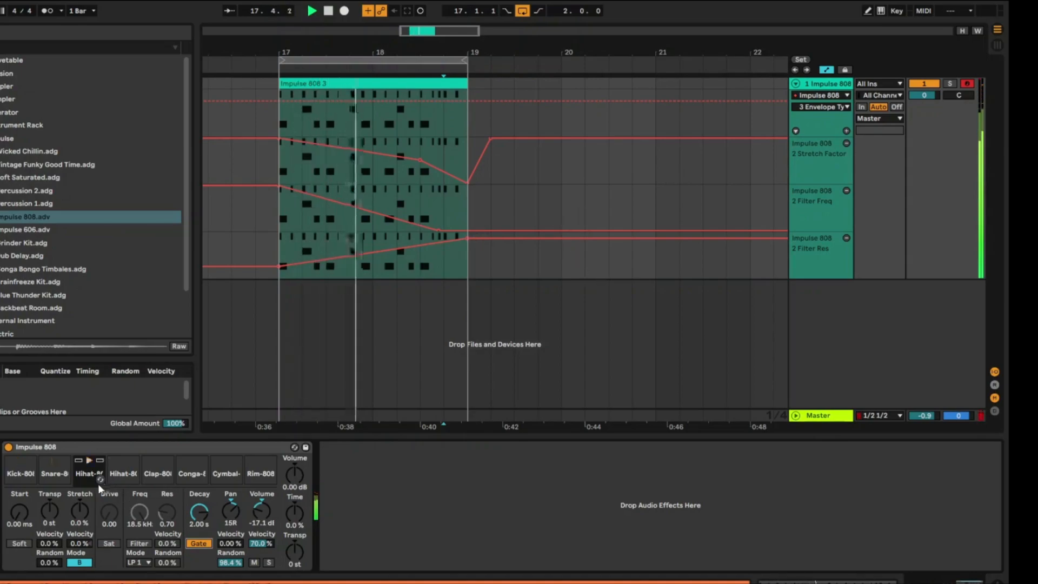
- Delete the snare slot's Stretch automation and set its Stretch to 9.5 %
click(56, 482)
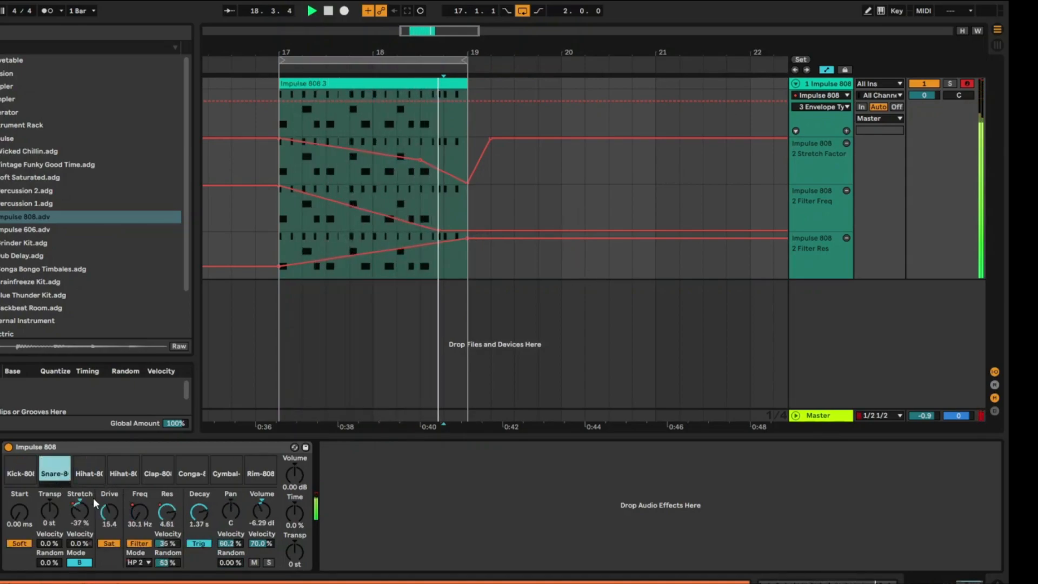
click(81, 511)
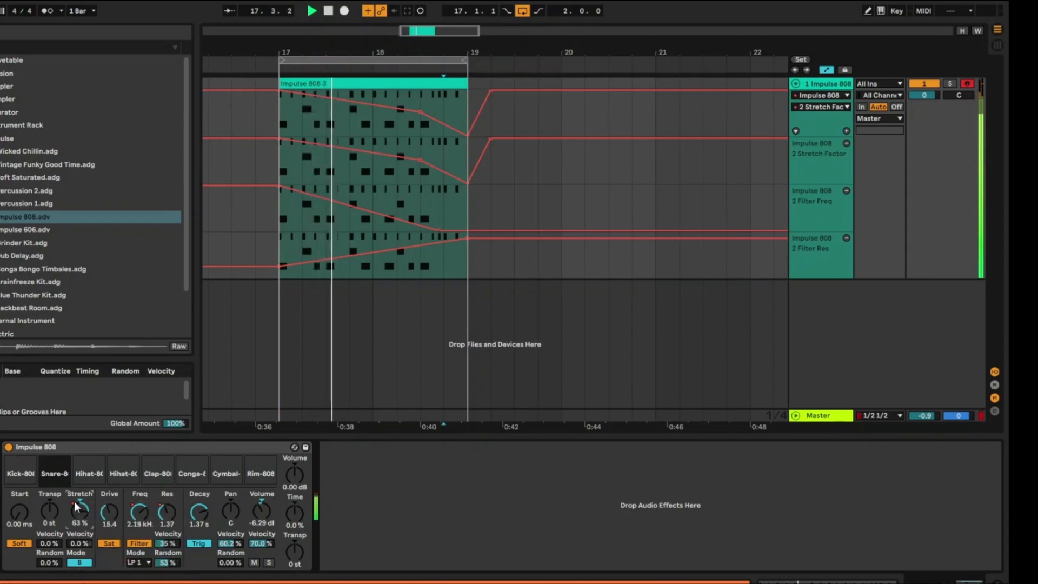
right_click(80, 511)
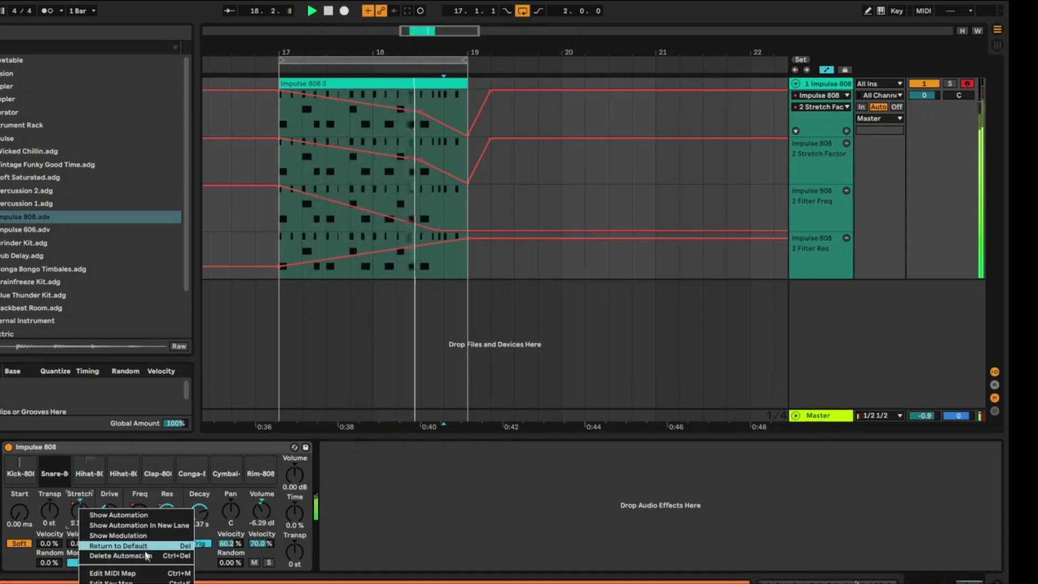
click(126, 536)
drag(86, 520, 86, 538)
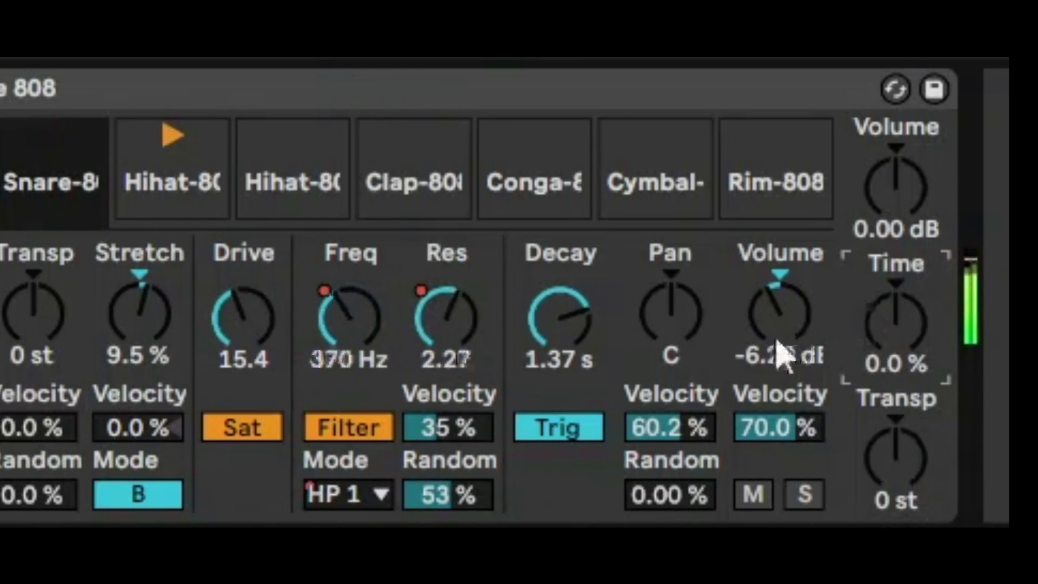
- Set the instrument's global Time to -21 % and its global Transp to +6 st
mouse_move(97, 157)
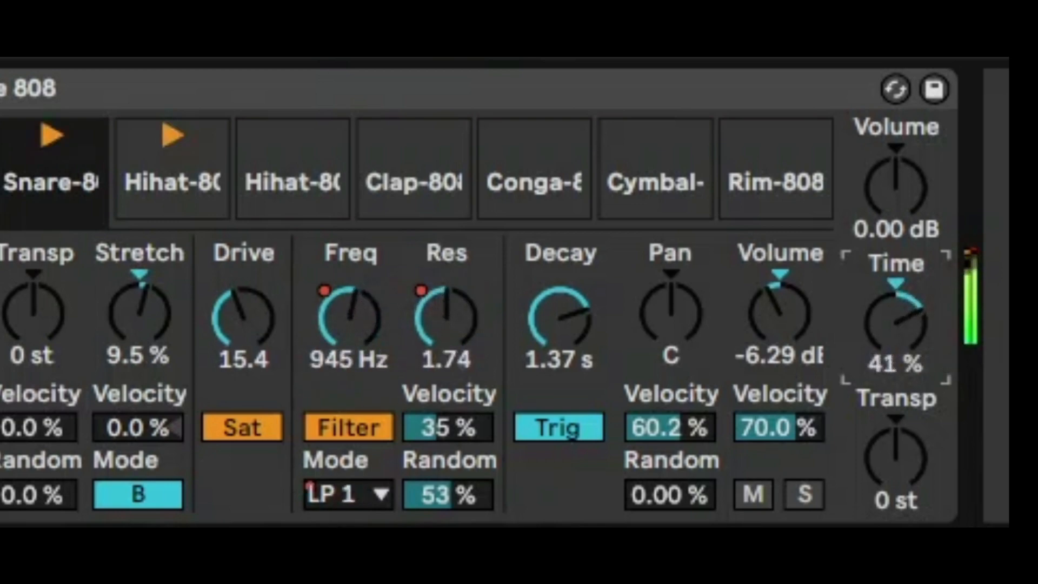
drag(896, 323, 896, 407)
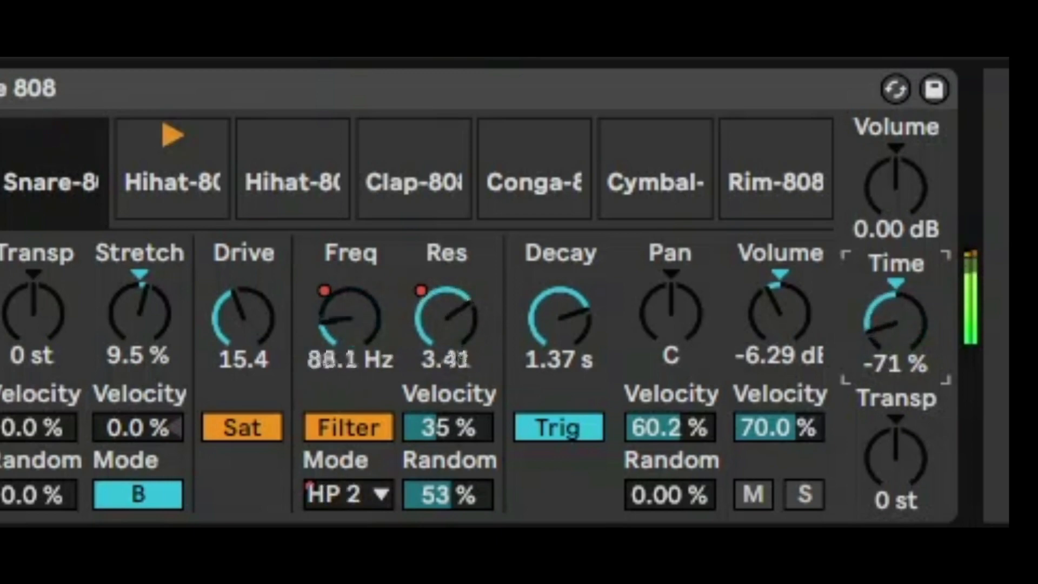
drag(896, 439, 896, 478)
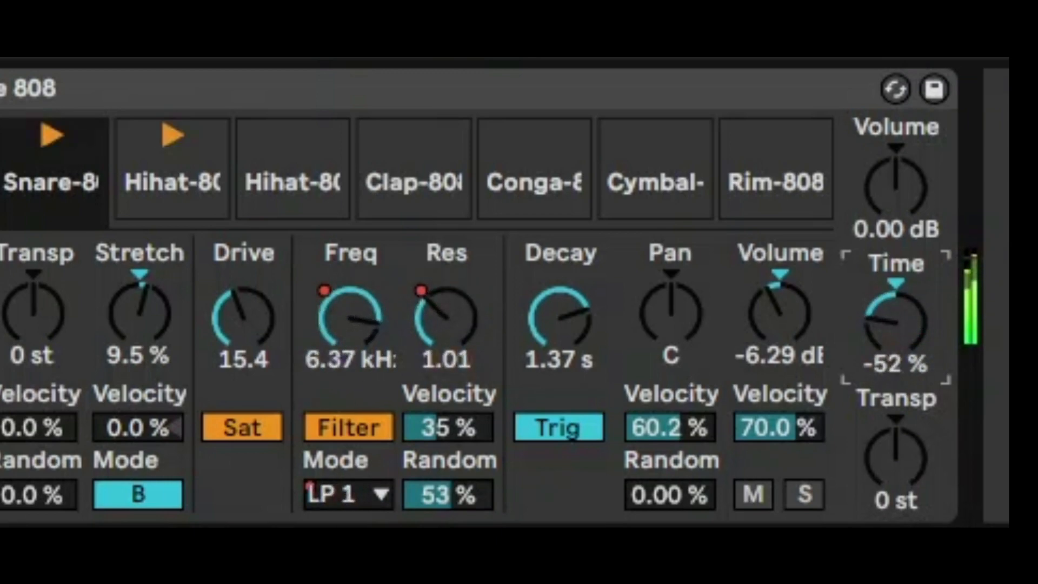
drag(896, 323, 896, 328)
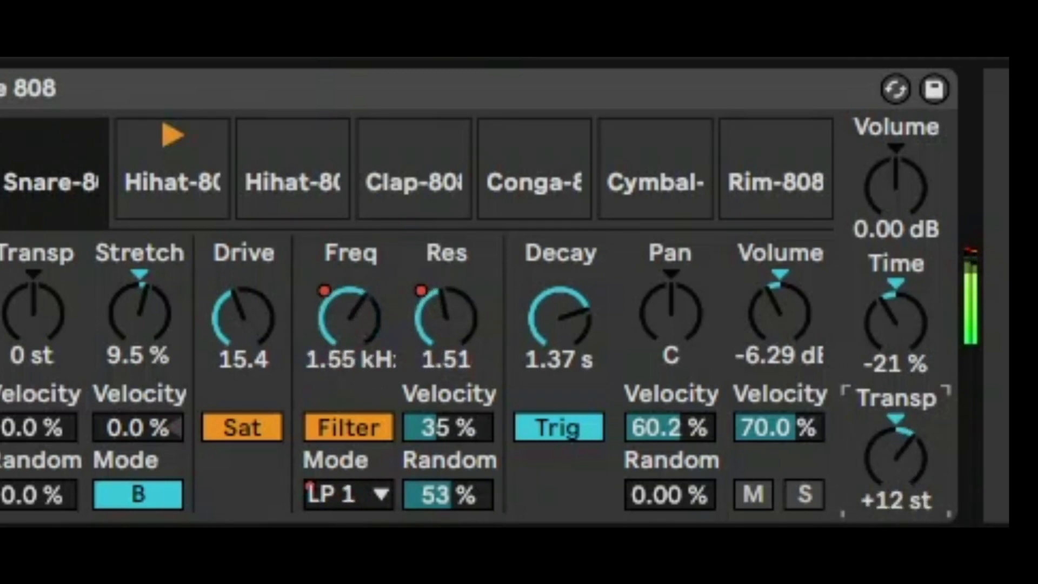
drag(896, 457, 896, 464)
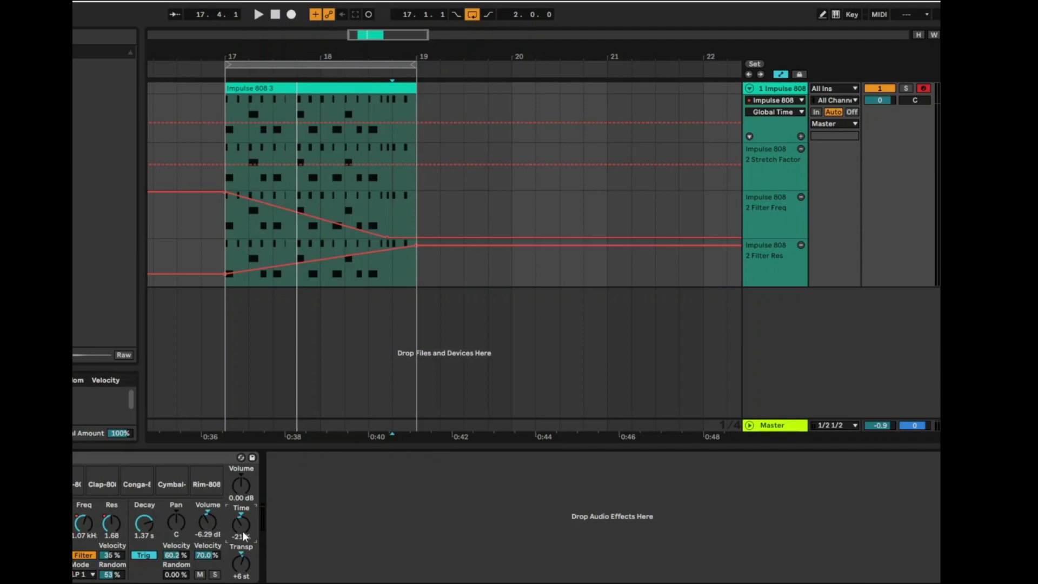
- Add a Global Time lane, shape zigzag automation across bars 17 to 19 with a late peak and sharp drop, and audition it
click(801, 136)
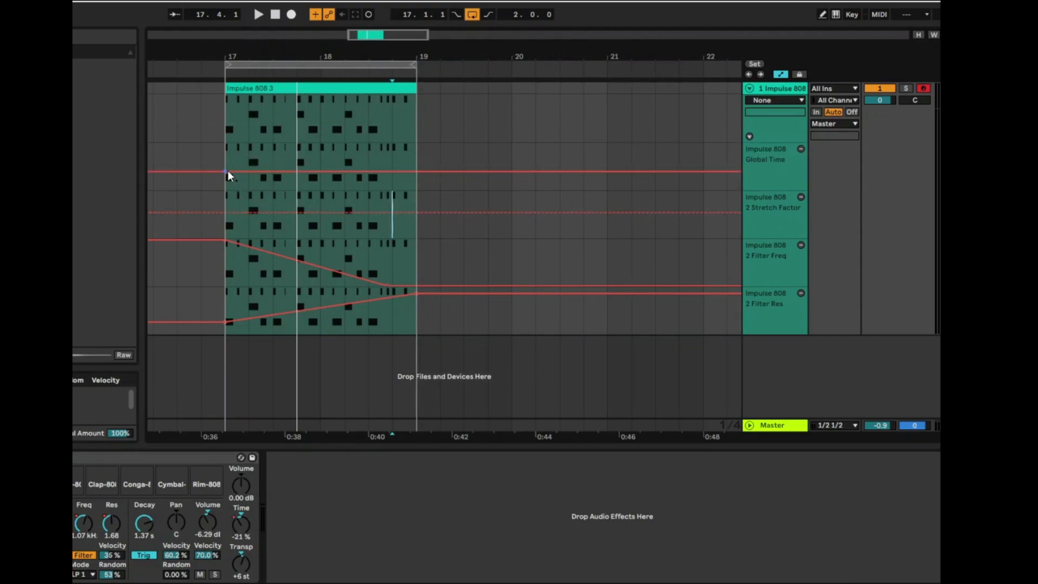
drag(236, 174, 320, 175)
key(space)
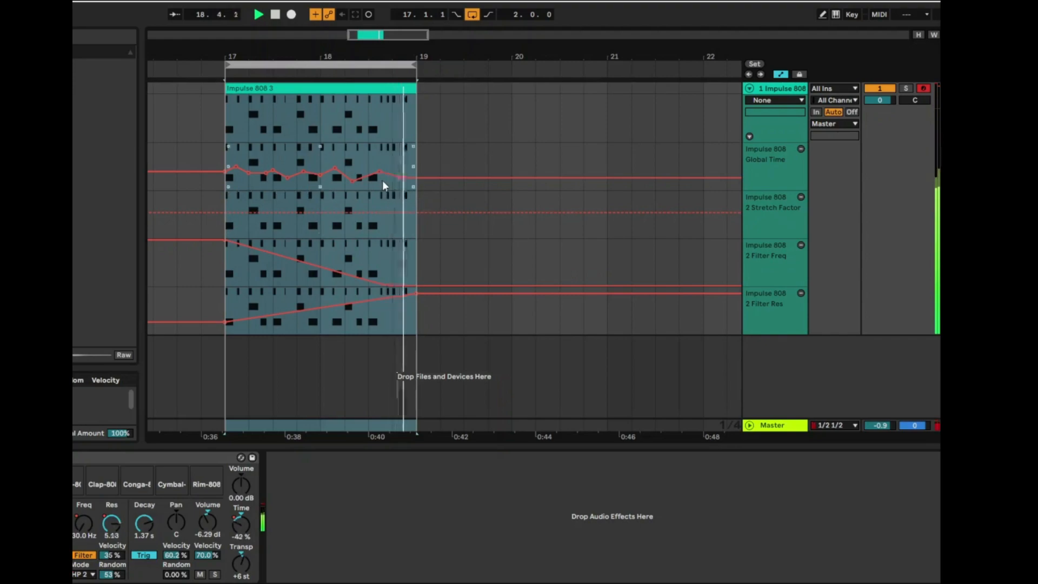
mouse_move(402, 177)
mouse_down()
mouse_move(402, 187)
mouse_move(381, 150)
mouse_move(381, 166)
mouse_move(393, 164)
mouse_up()
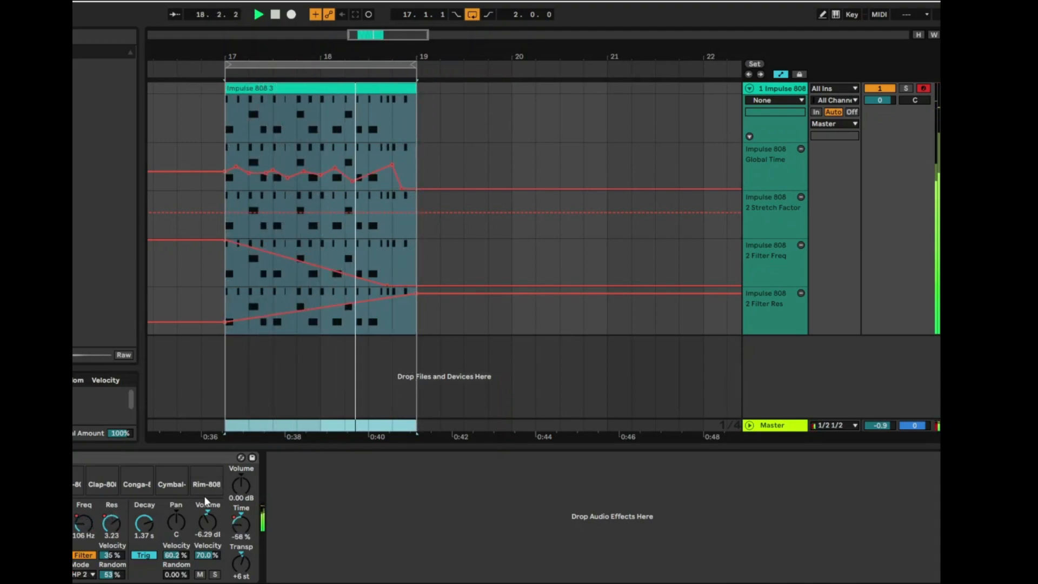
click(167, 460)
key(space)
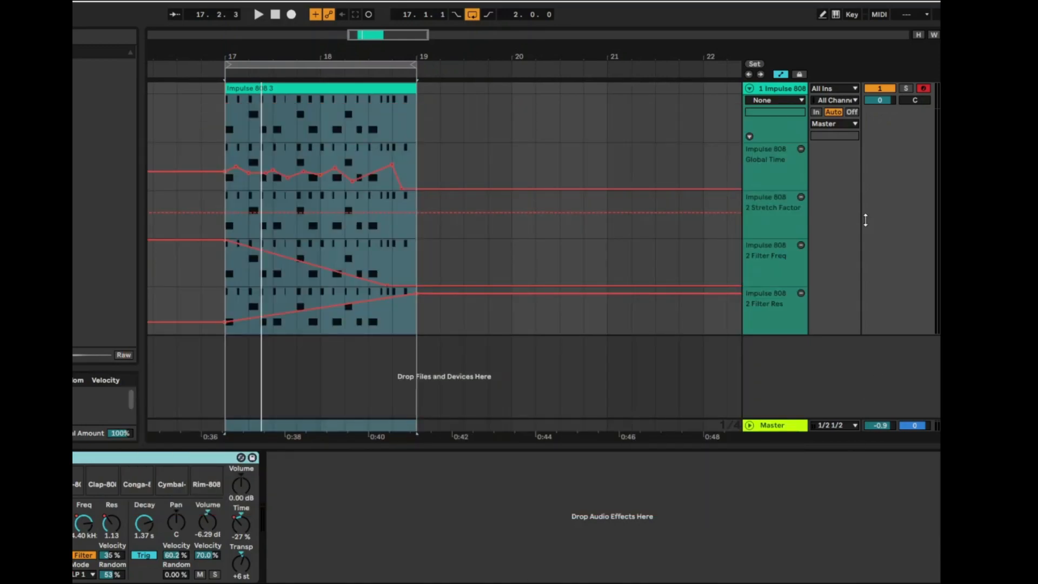
- Remove the Global Time lane and collapse the track's remaining automation lanes
click(801, 149)
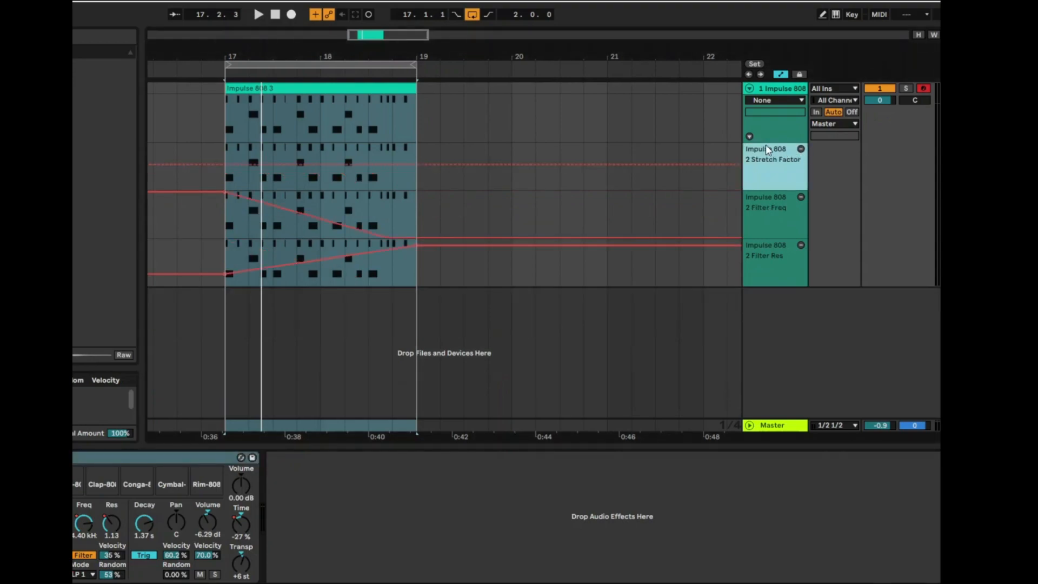
click(749, 137)
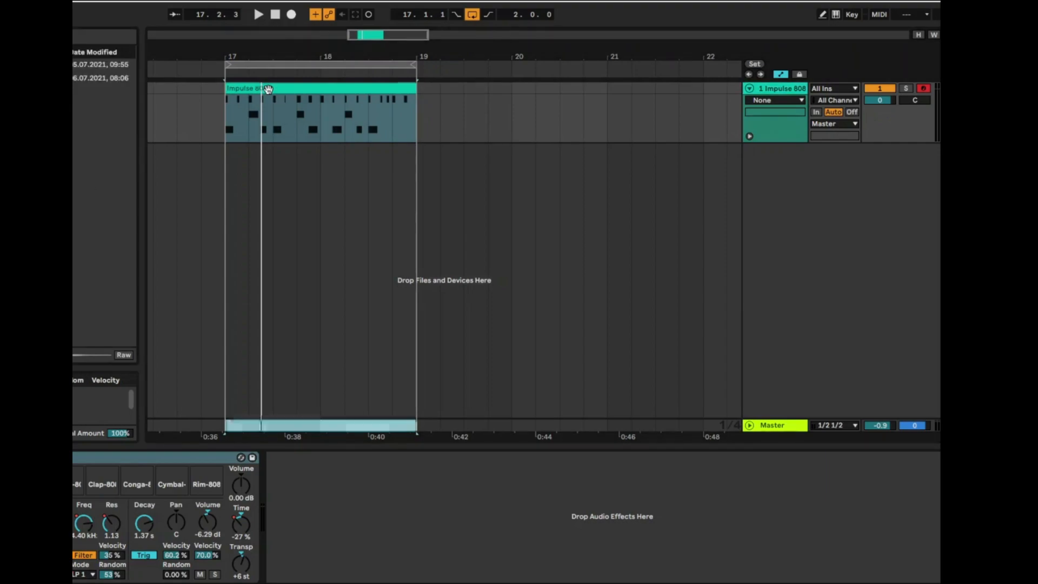
- Duplicate the clip's closed hi-hat notes onto the Hihat-808-Open row, shift the copies a sixteenth later, and audition the pattern
double_click(282, 111)
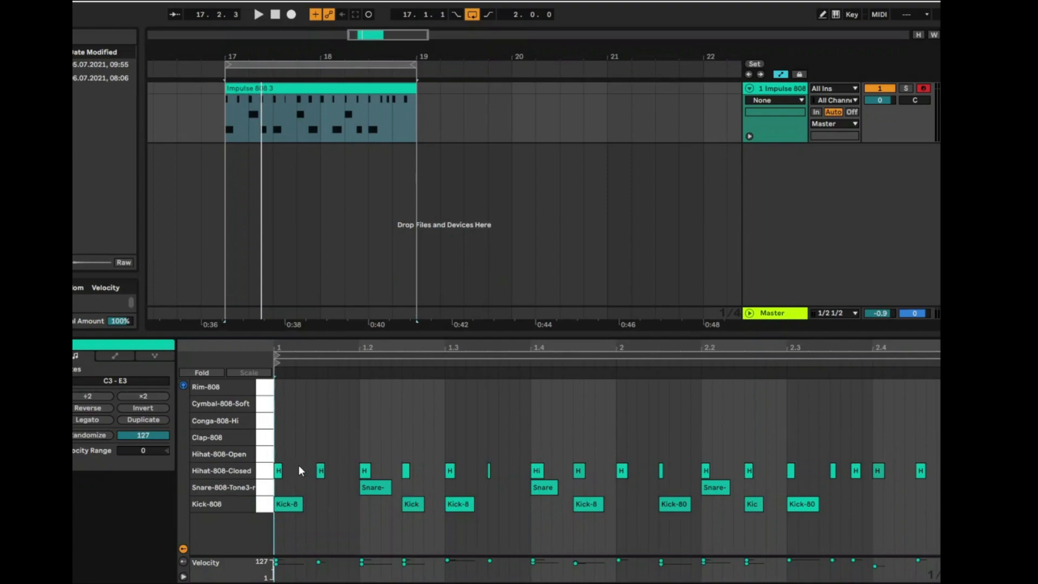
drag(280, 456, 940, 478)
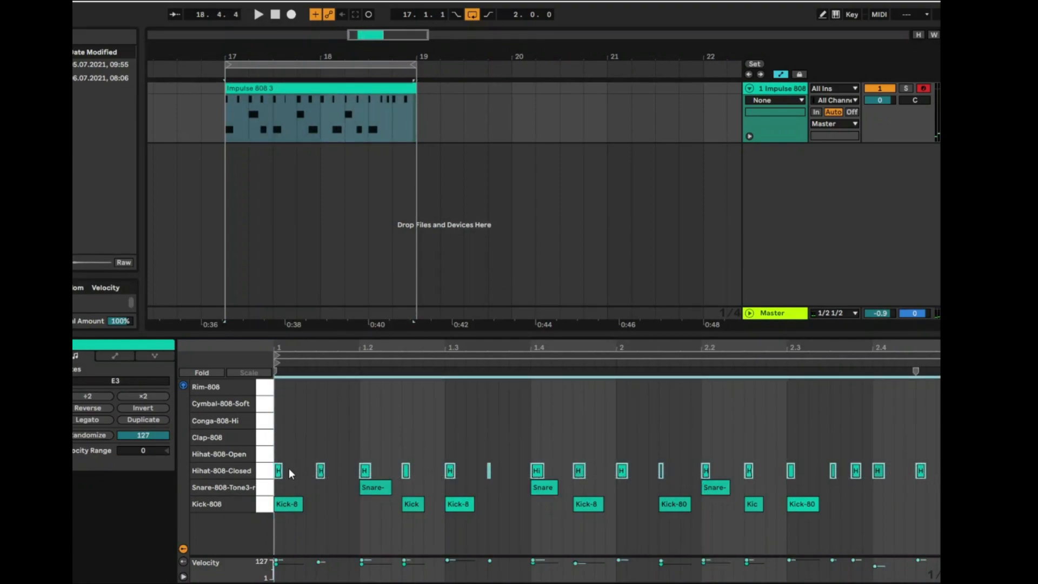
drag(274, 463, 275, 453)
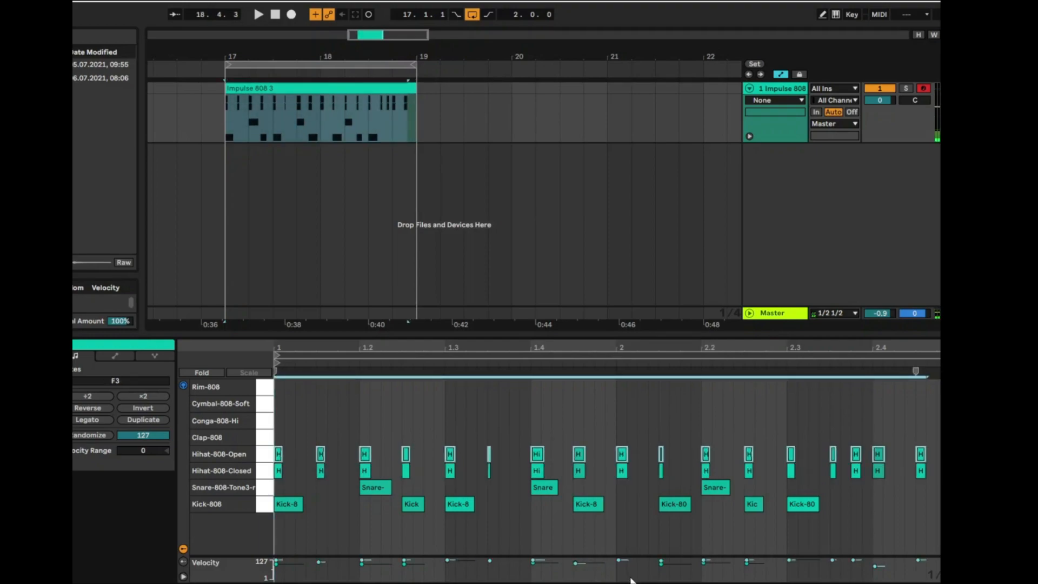
key(Right)
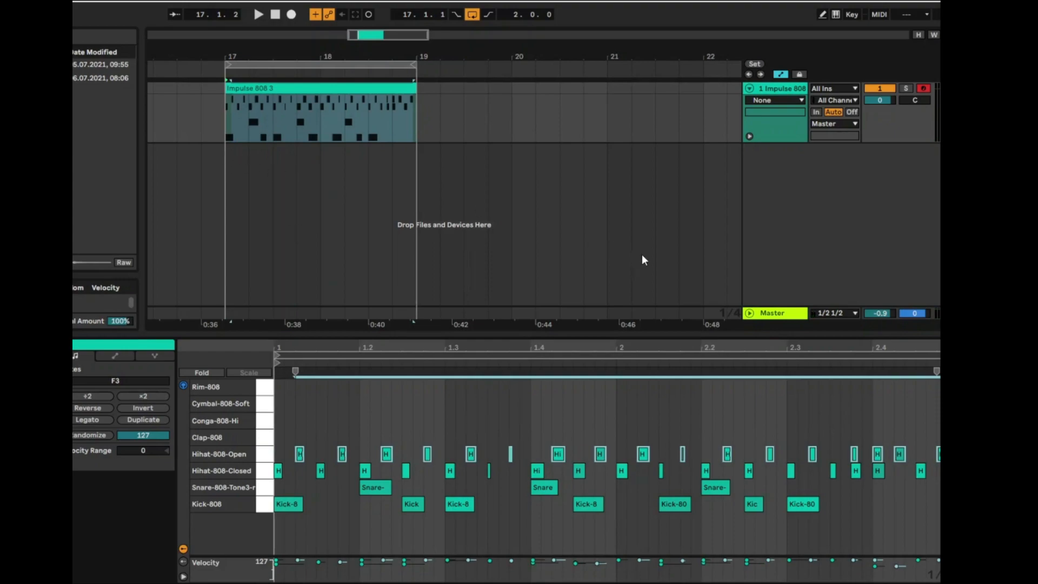
click(779, 91)
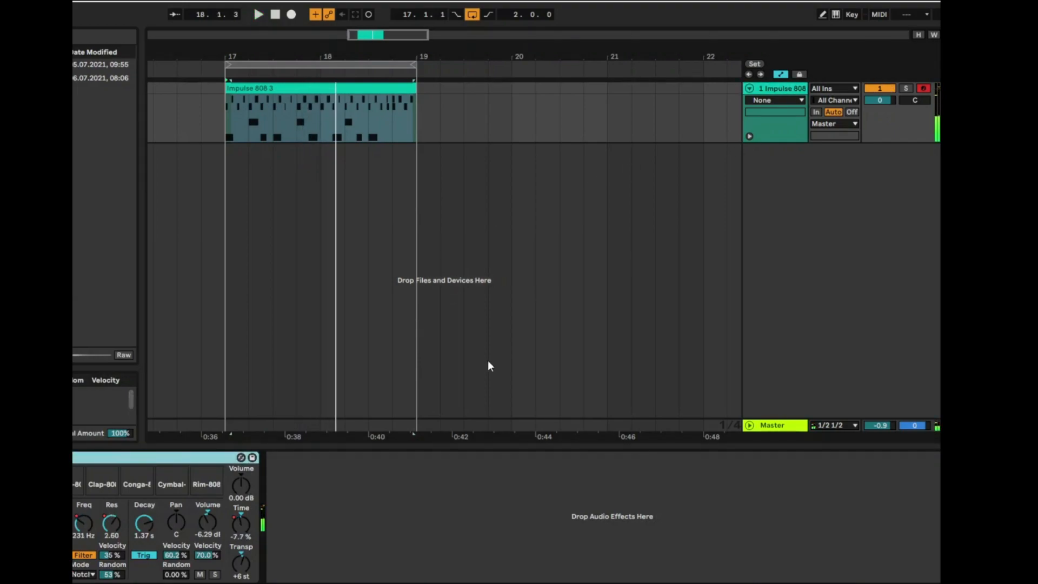
key(space)
- Browse and preview samples in the library for a replacement open hi-hat sound
double_click(344, 91)
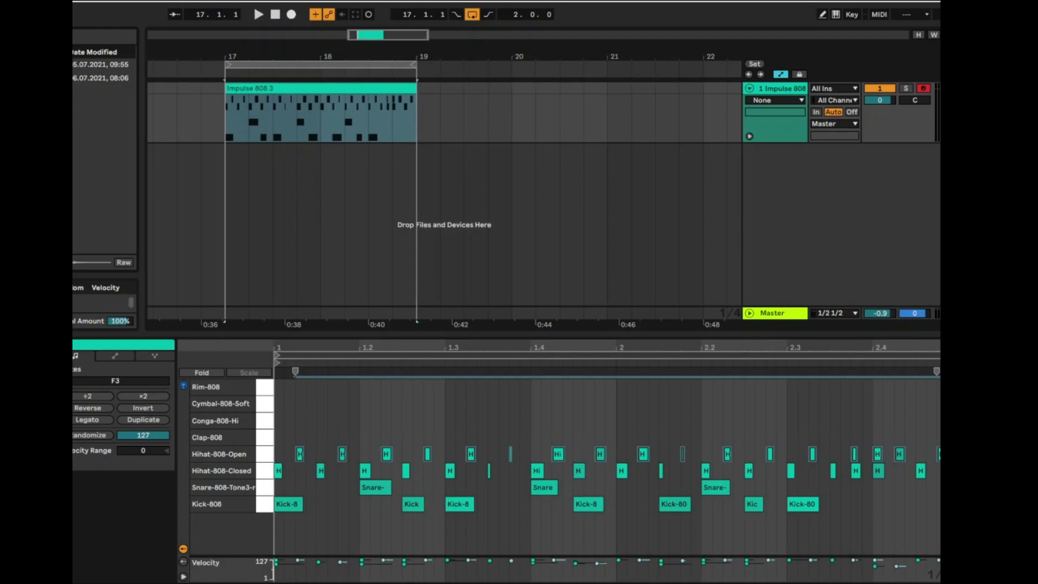
drag(210, 338, 209, 387)
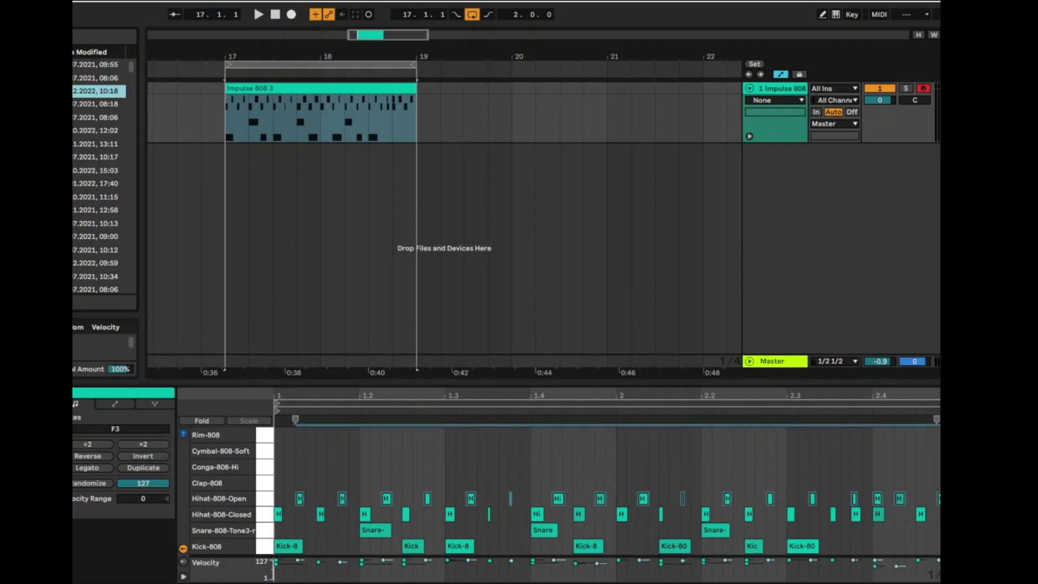
key(Down)
key(Down)
key(Down)
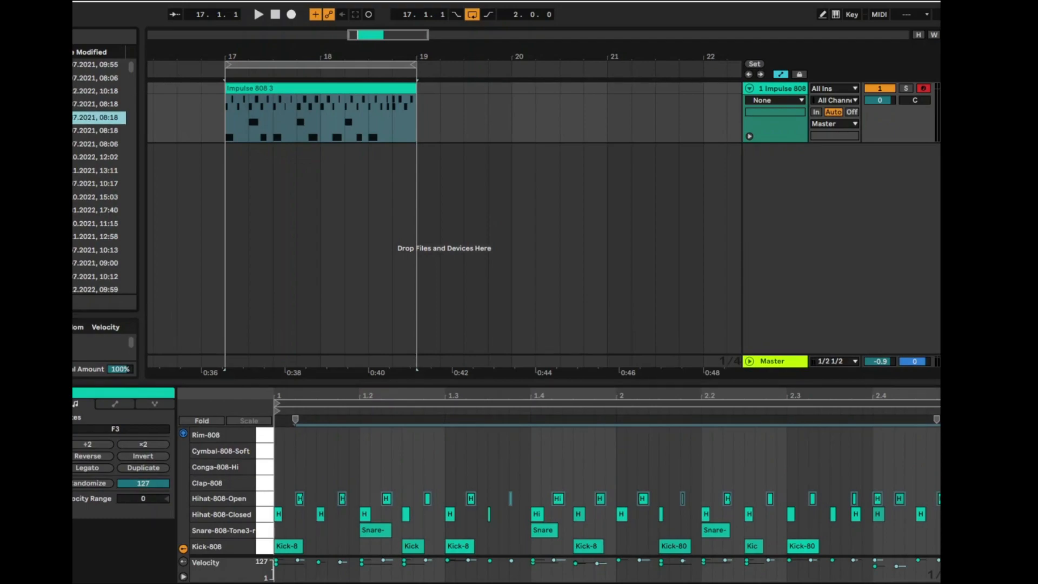
key(Down)
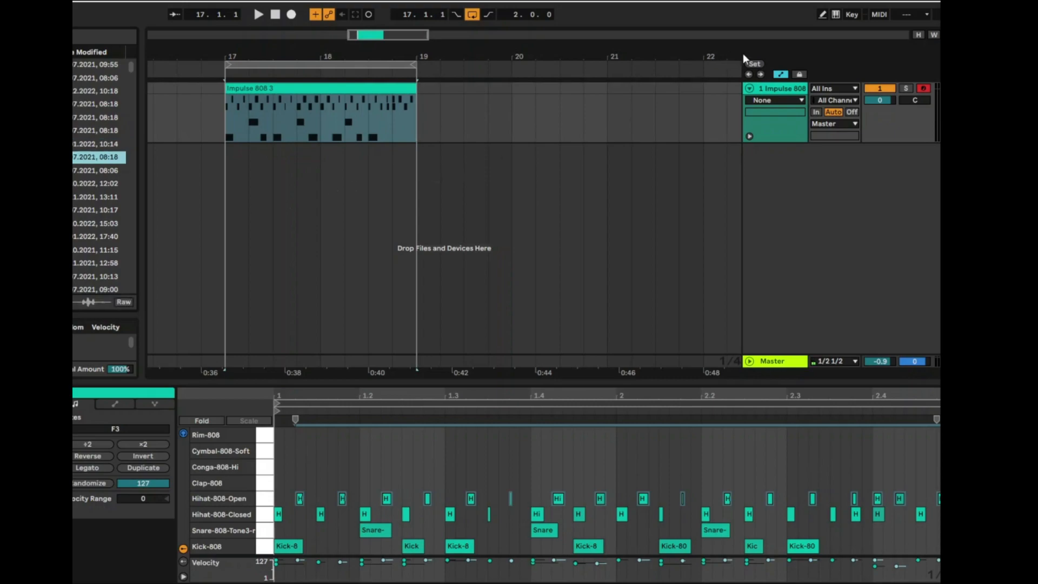
key(Left)
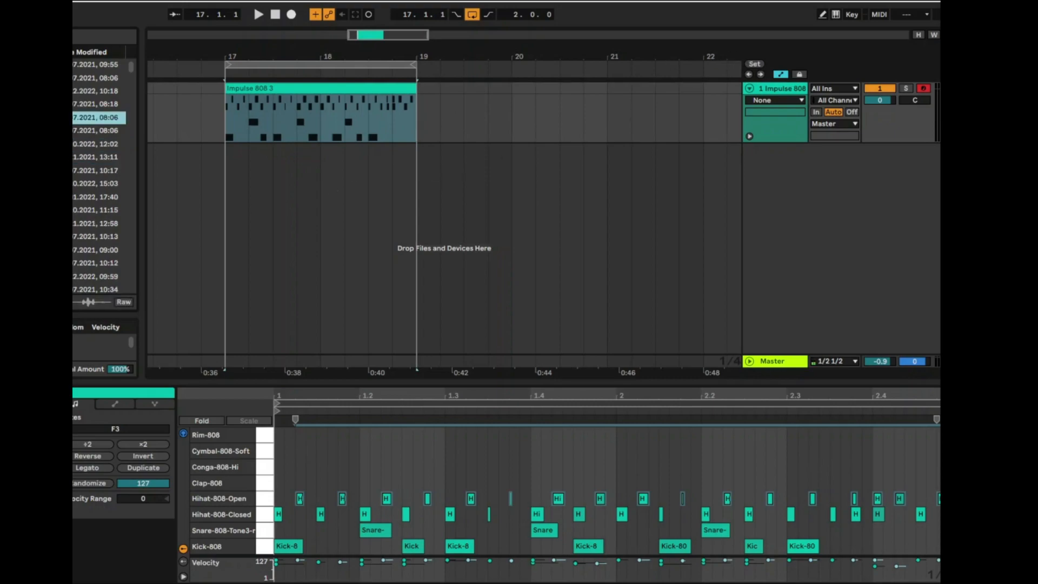
key(Down)
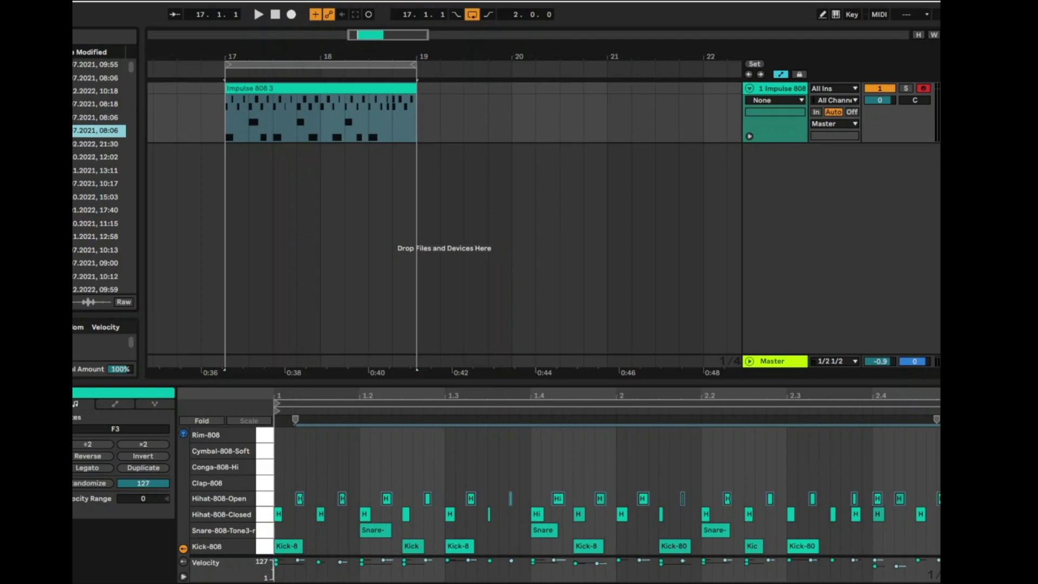
key(Down)
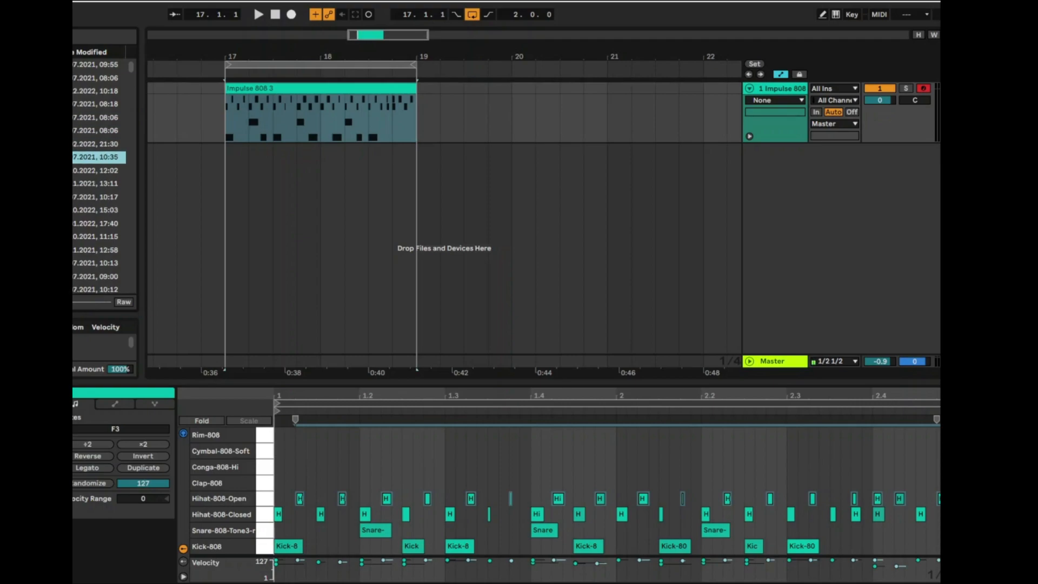
key(Left)
key(Down)
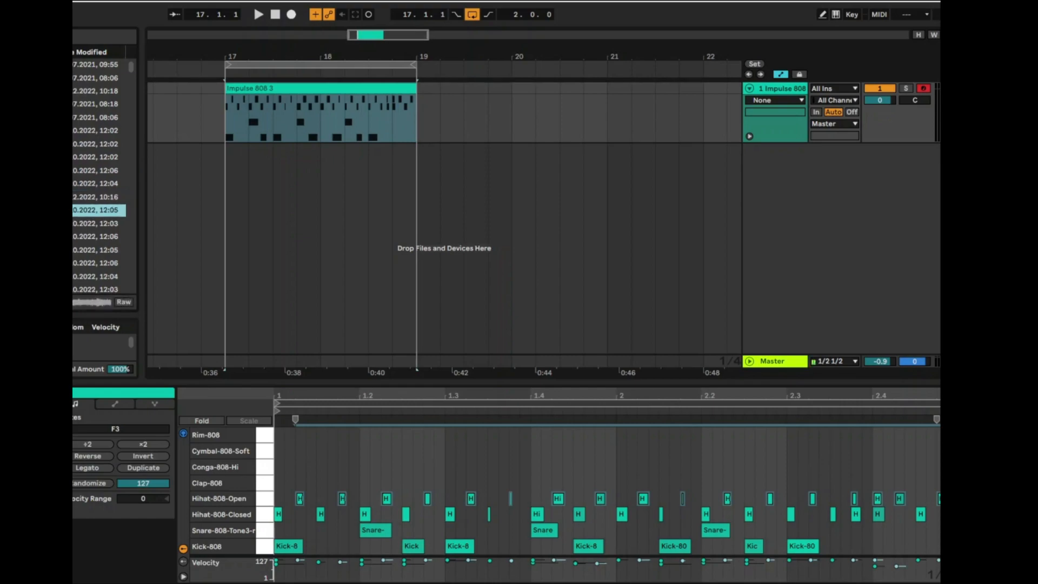
scroll(102, 178, down, 1)
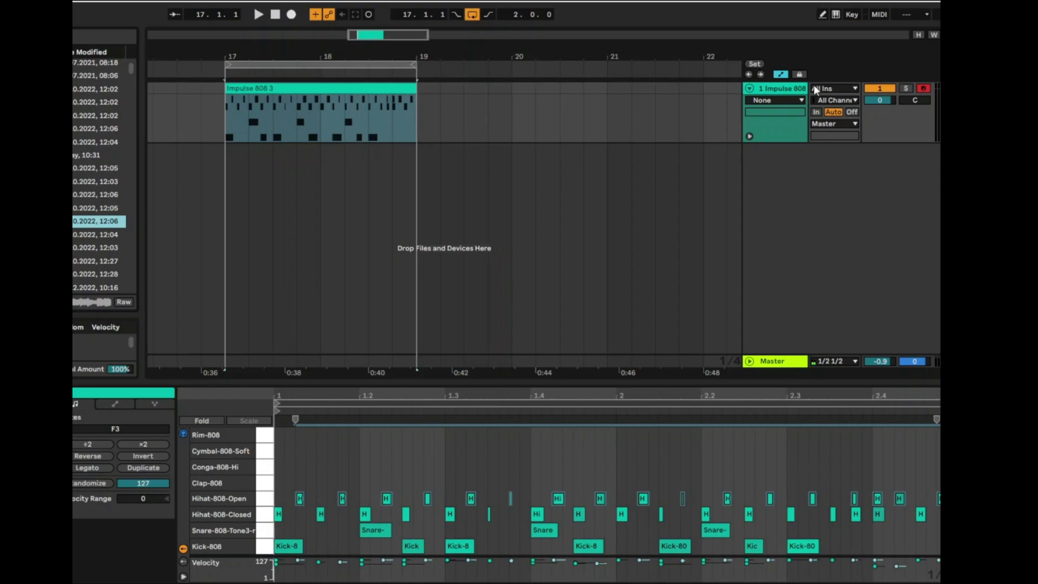
- Solo the instrument's open hi-hat slot during playback and replace its sample with the one selected in the library
click(774, 85)
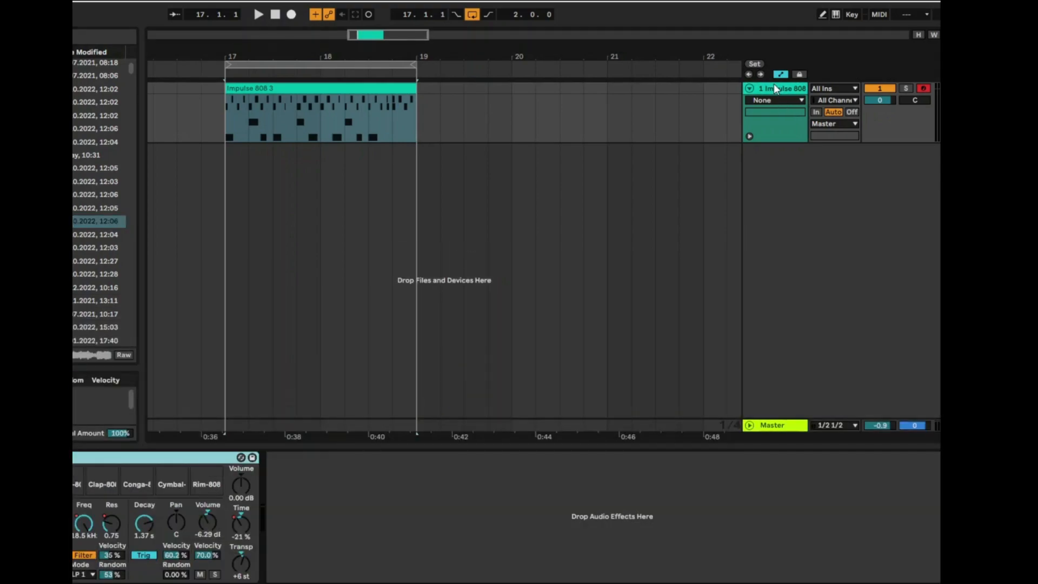
key(space)
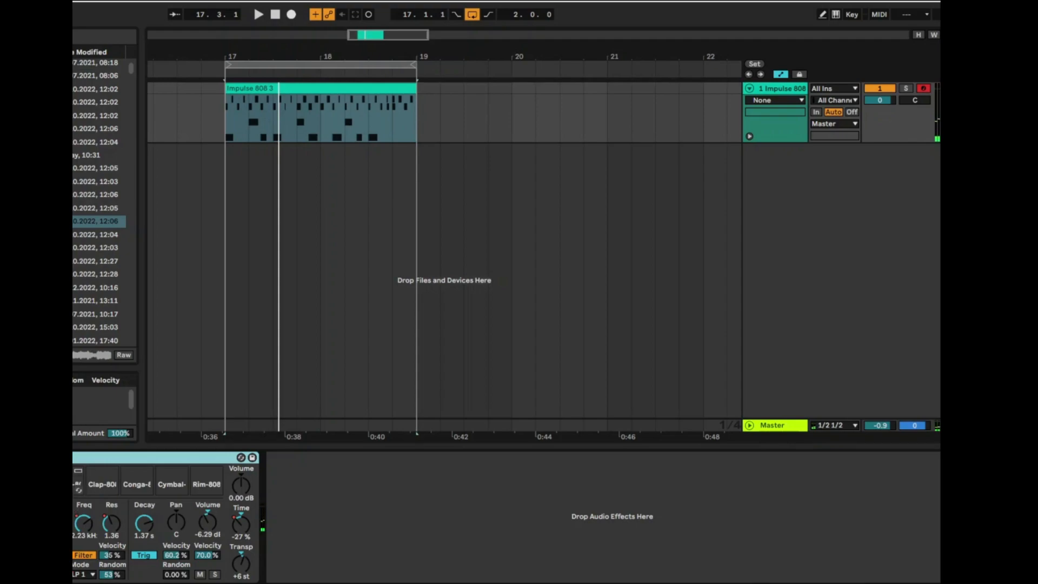
click(75, 482)
key(space)
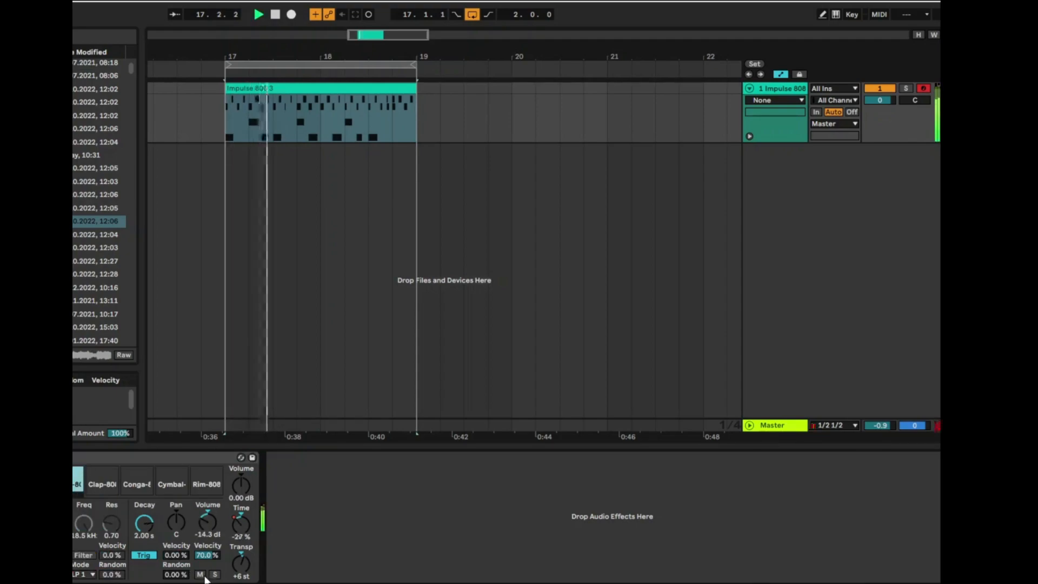
click(215, 574)
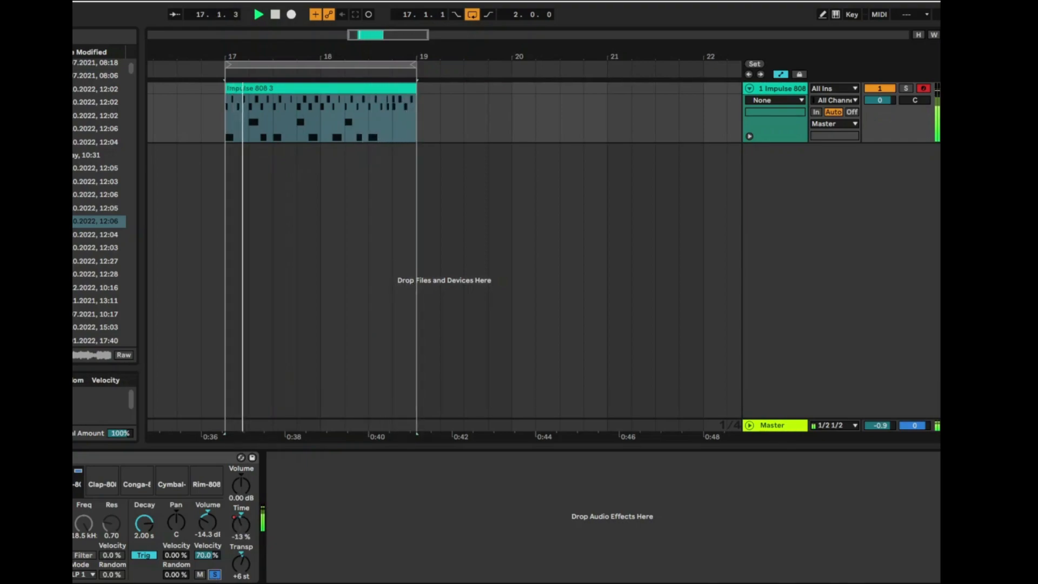
click(74, 486)
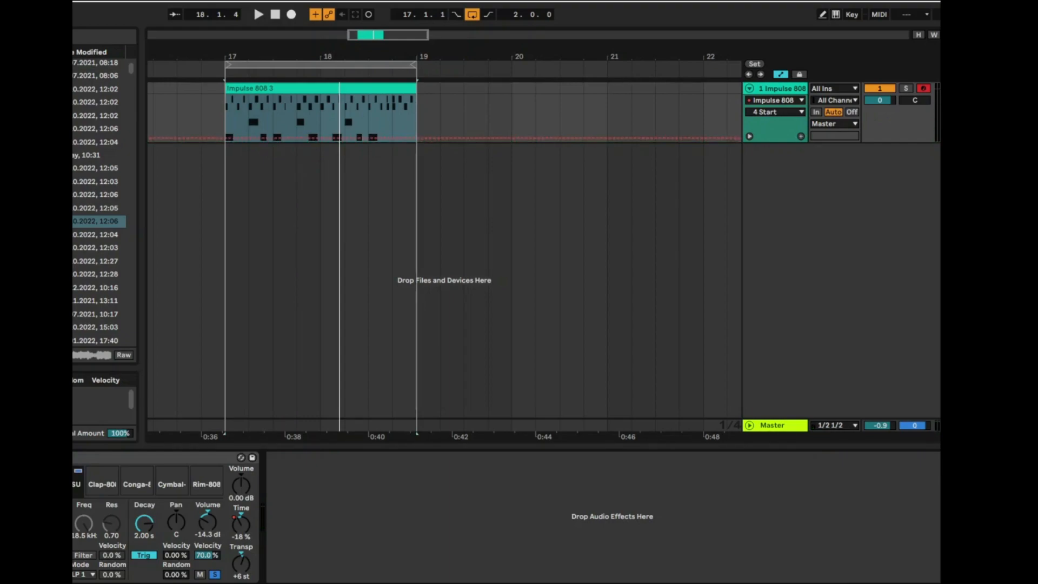
- Reset the global Transp to 0 st and adjust slot 4's Transpose while the loop plays
key(space)
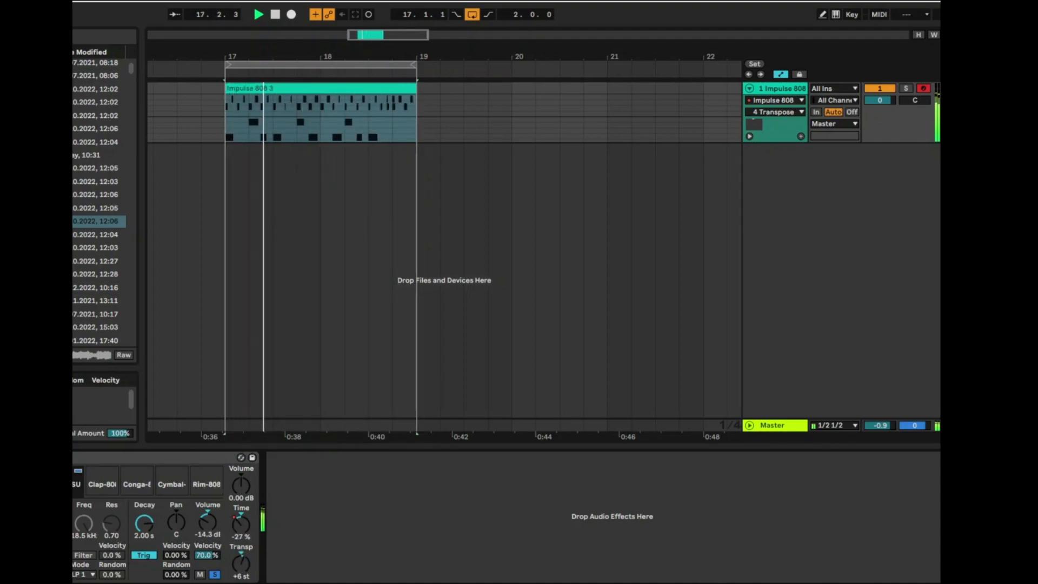
double_click(244, 562)
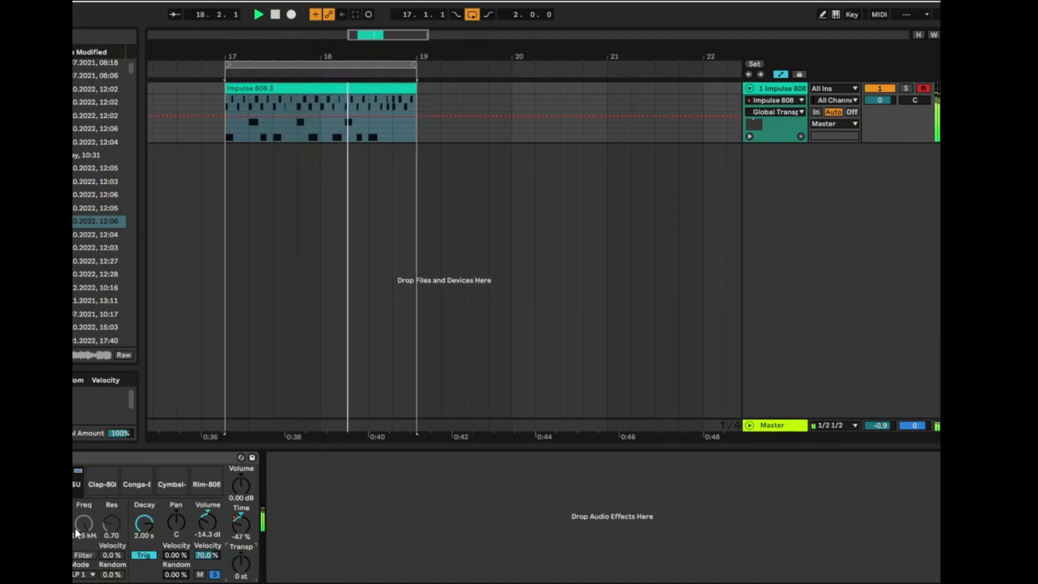
click(3, 523)
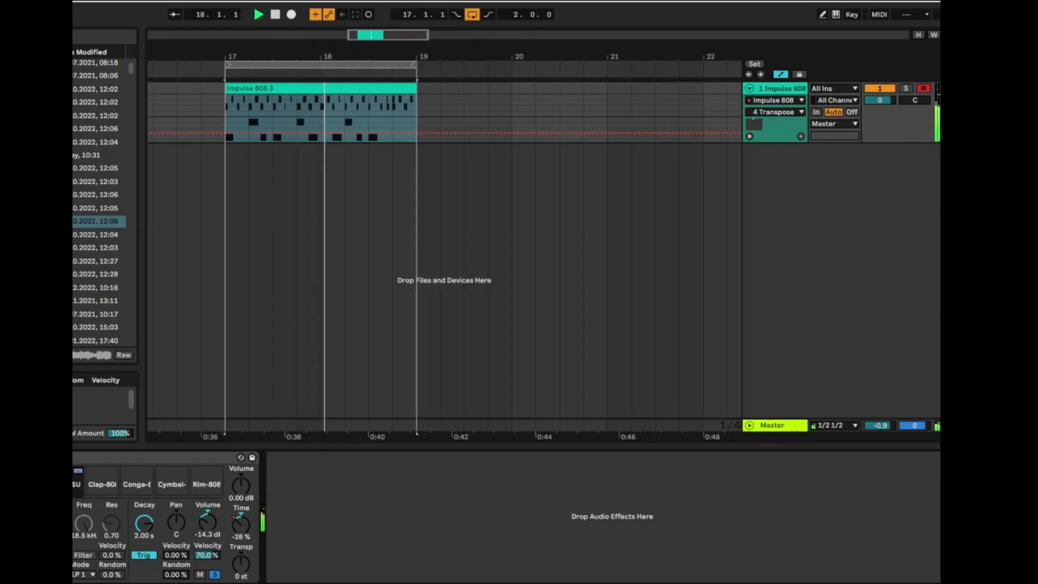
click(1, 524)
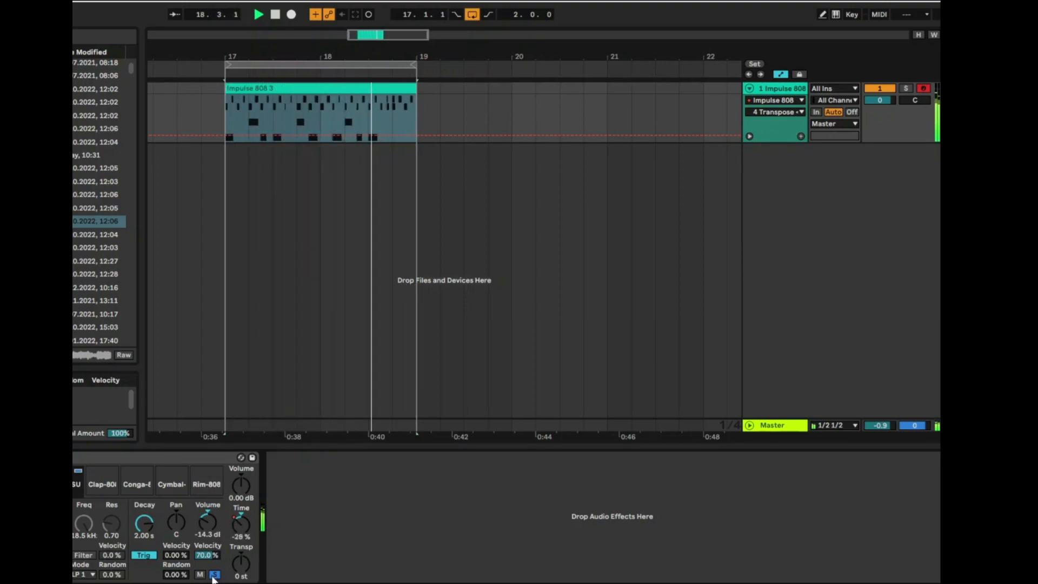
- Set slot 4's Volume to -3.43 dB, Decay to 321 ms and volume Velocity to 42.2 %, and unsolo the slot
drag(203, 524, 203, 532)
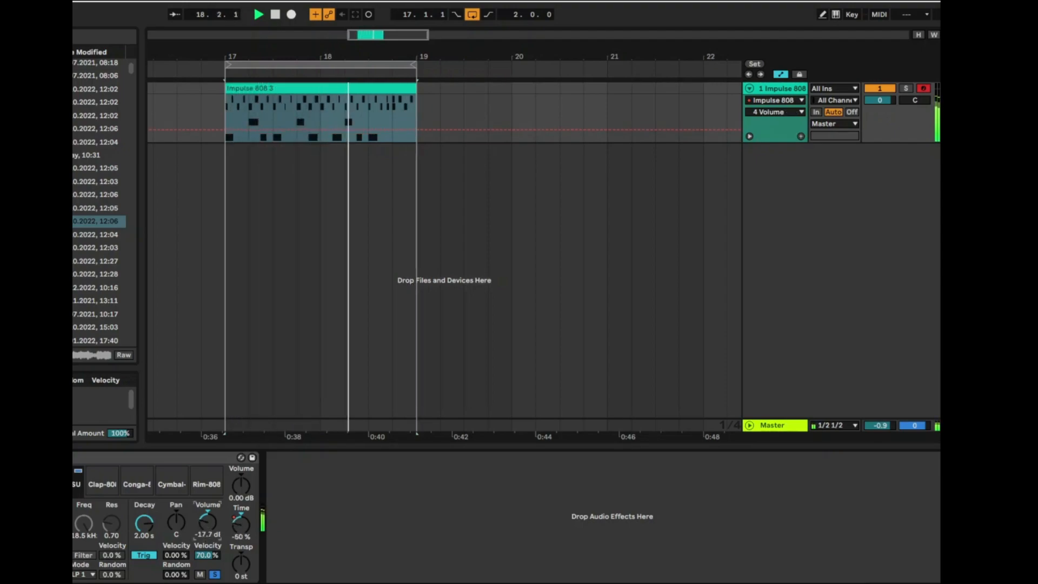
click(144, 524)
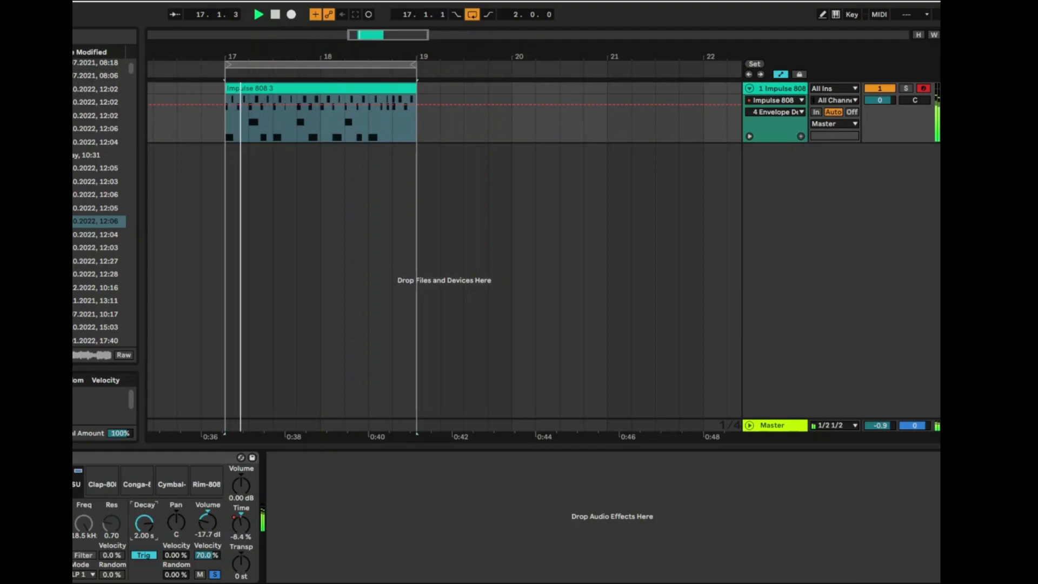
drag(144, 523, 144, 546)
drag(207, 523, 208, 506)
mouse_move(145, 523)
mouse_down()
mouse_move(145, 514)
mouse_move(148, 523)
mouse_up()
click(141, 558)
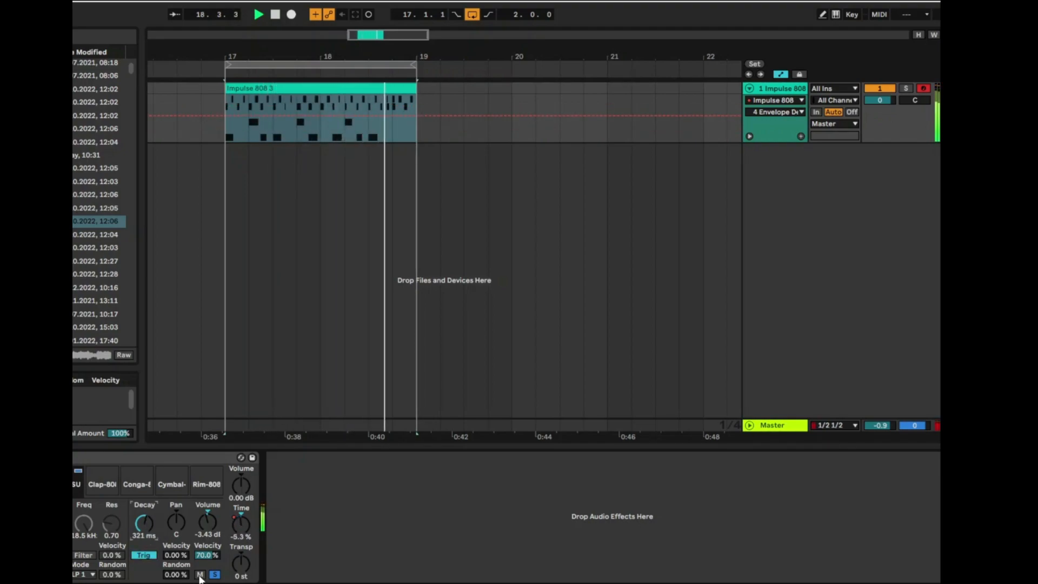
mouse_move(207, 555)
mouse_down()
mouse_move(216, 575)
mouse_move(206, 568)
mouse_up()
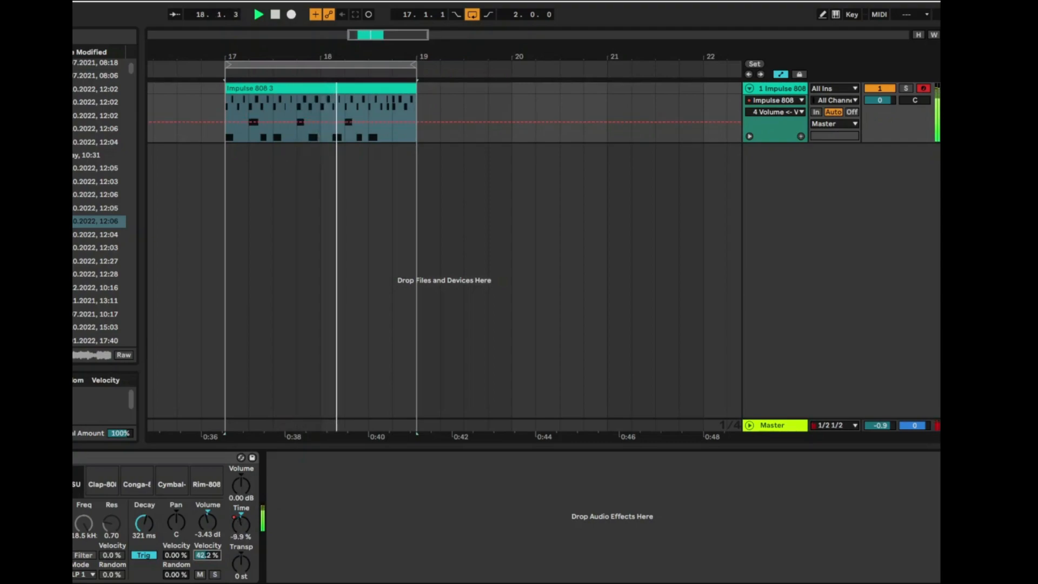
- Refine slot 4's Start and Transpose, set Pan to 17L with 39.1 % Velocity, volume Velocity to 40.6 % and Decay to 211 ms
click(0, 523)
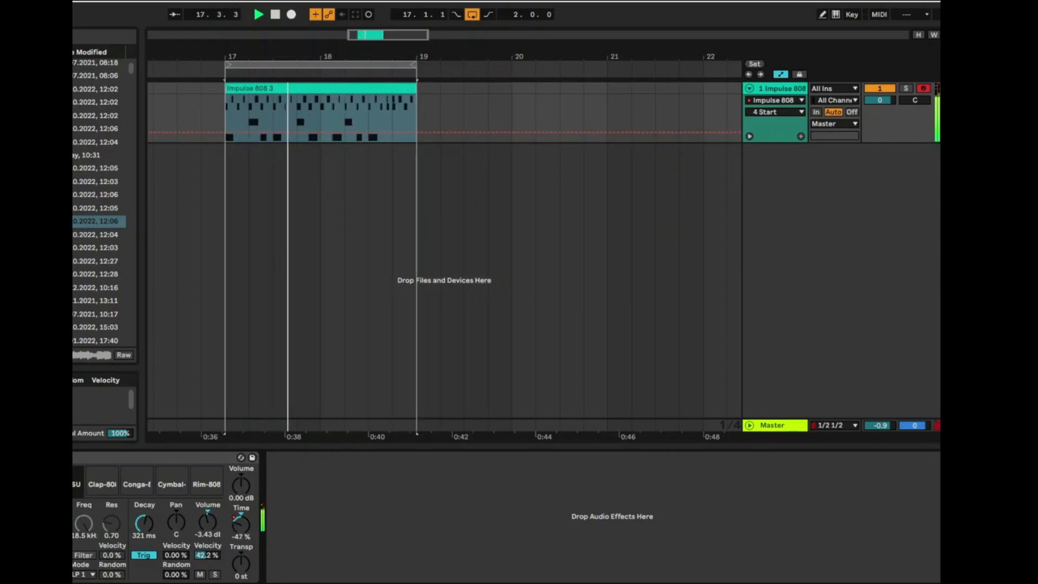
mouse_move(144, 524)
mouse_down()
mouse_move(144, 508)
mouse_move(144, 518)
mouse_up()
click(3, 523)
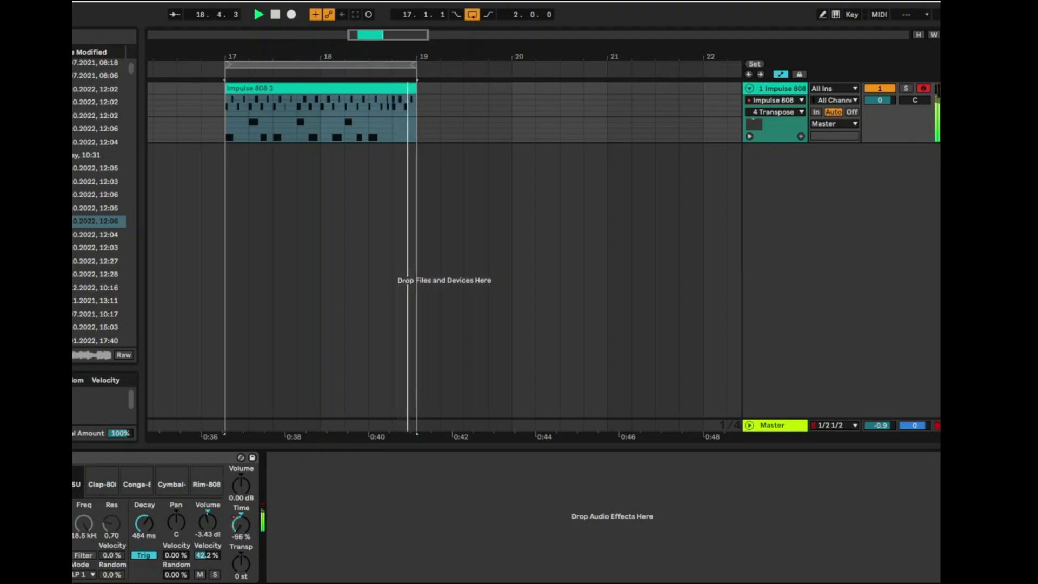
mouse_move(149, 530)
mouse_down()
mouse_move(148, 508)
mouse_move(148, 542)
mouse_move(149, 531)
mouse_up()
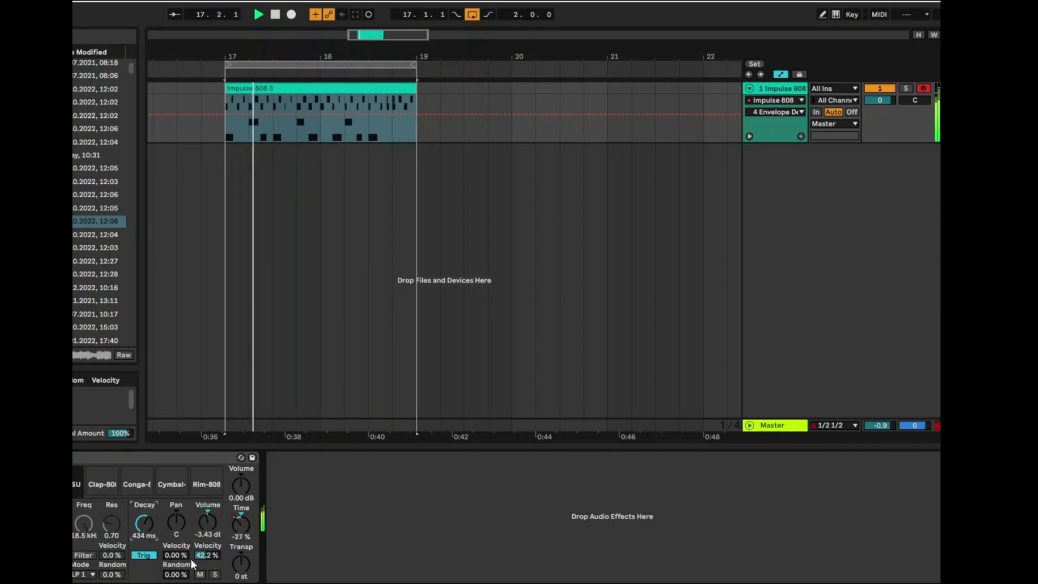
drag(207, 555, 147, 536)
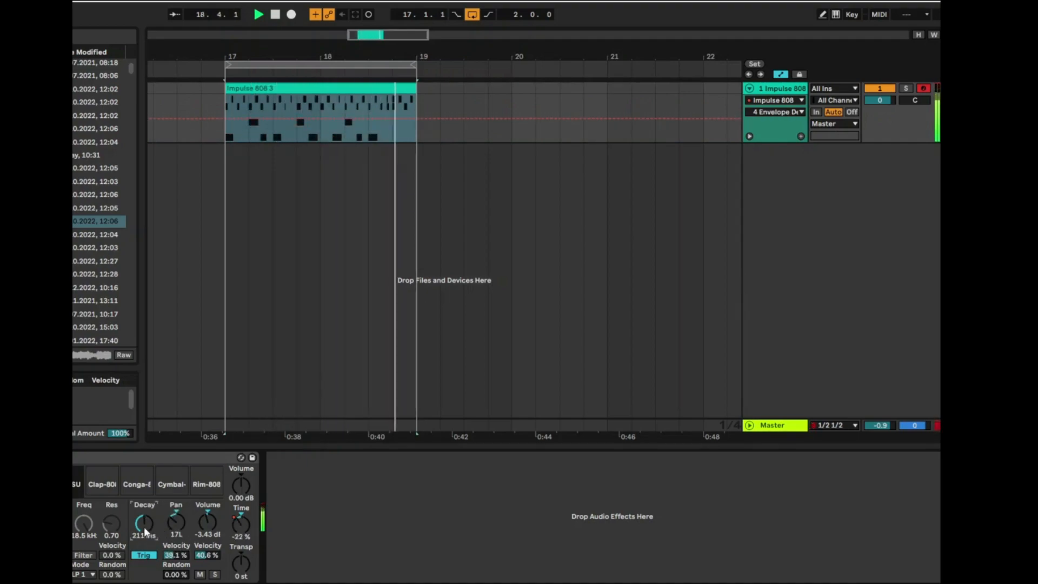
key(space)
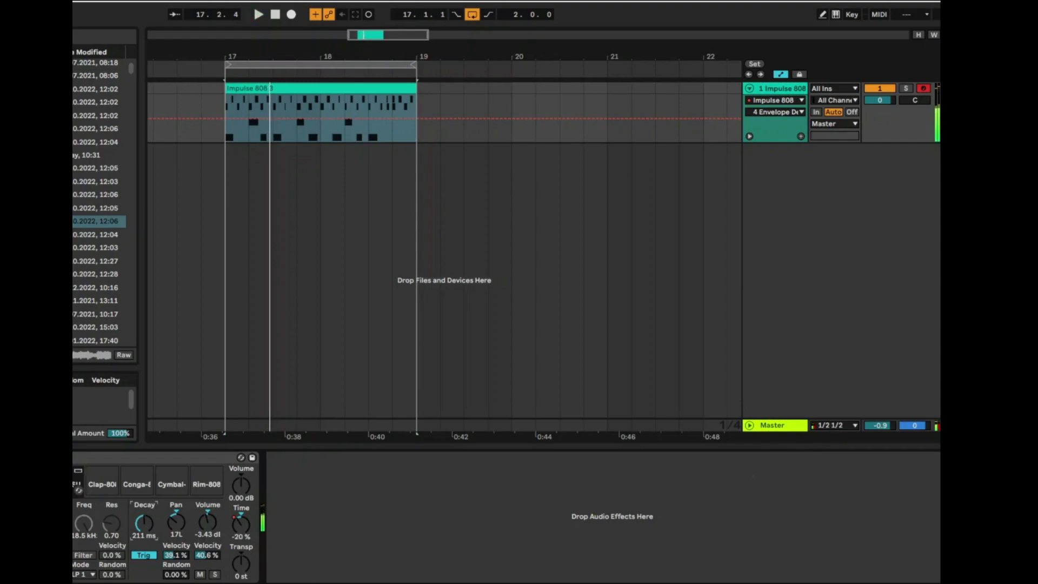
- Show the instrument's Global Time automation on the track and delete it
click(157, 458)
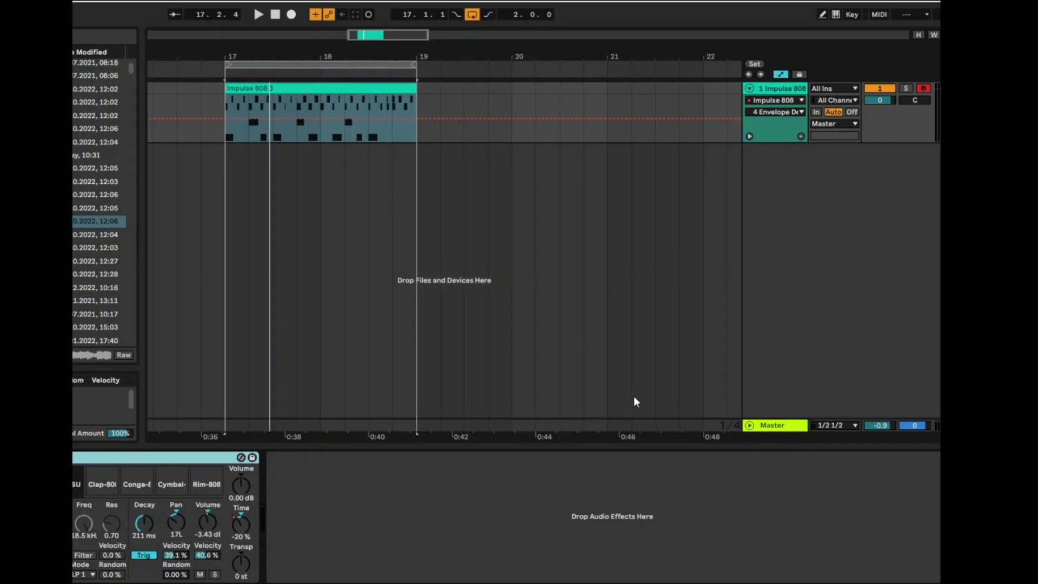
right_click(245, 525)
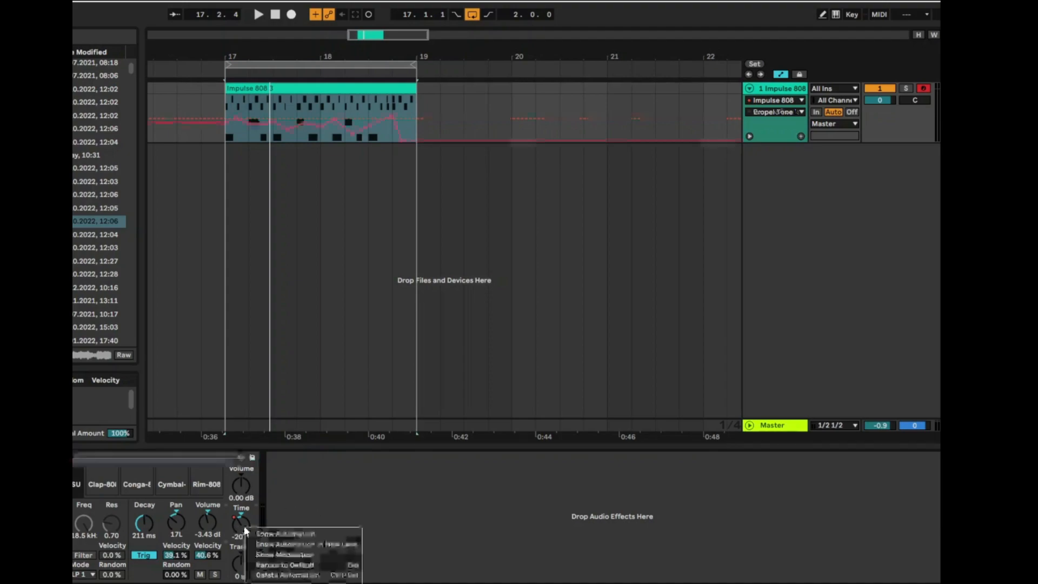
click(285, 534)
right_click(245, 525)
click(288, 574)
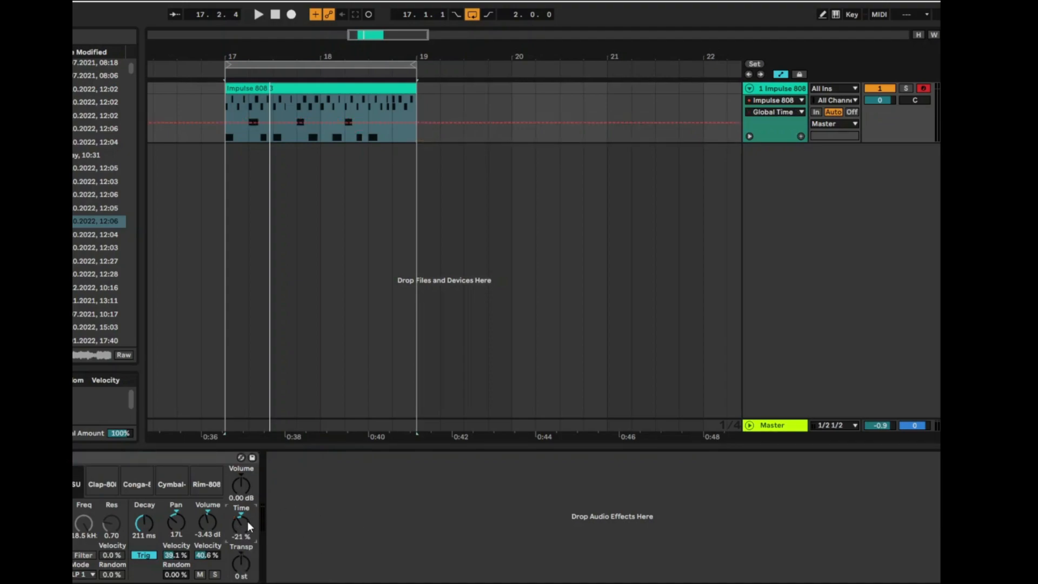
- Play the loop and set the global Time to -49 % and slot 4's Decay to 461 ms
key(space)
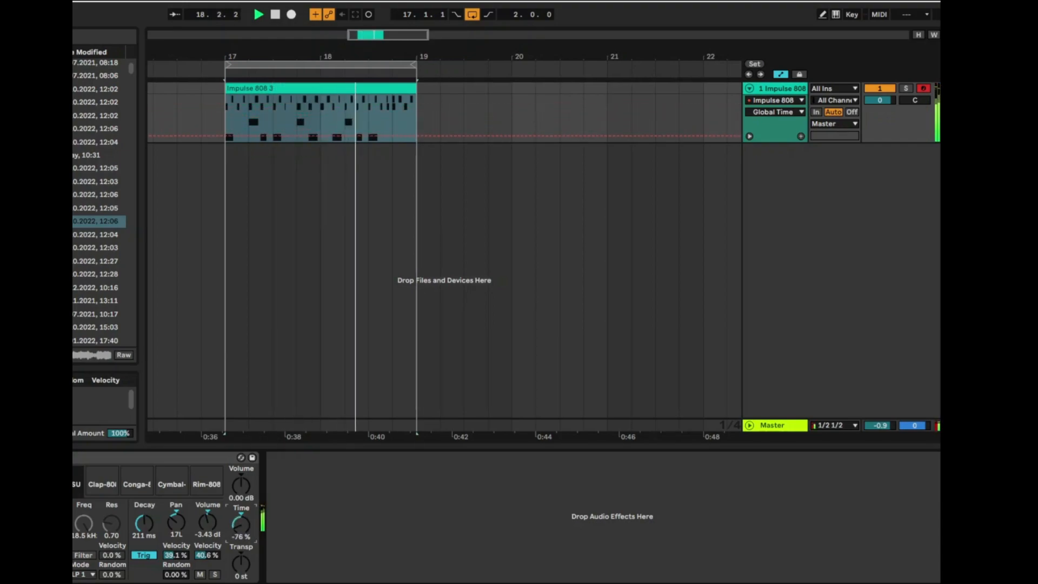
drag(242, 524, 241, 536)
mouse_move(149, 525)
mouse_down()
mouse_move(148, 495)
mouse_move(147, 544)
mouse_up()
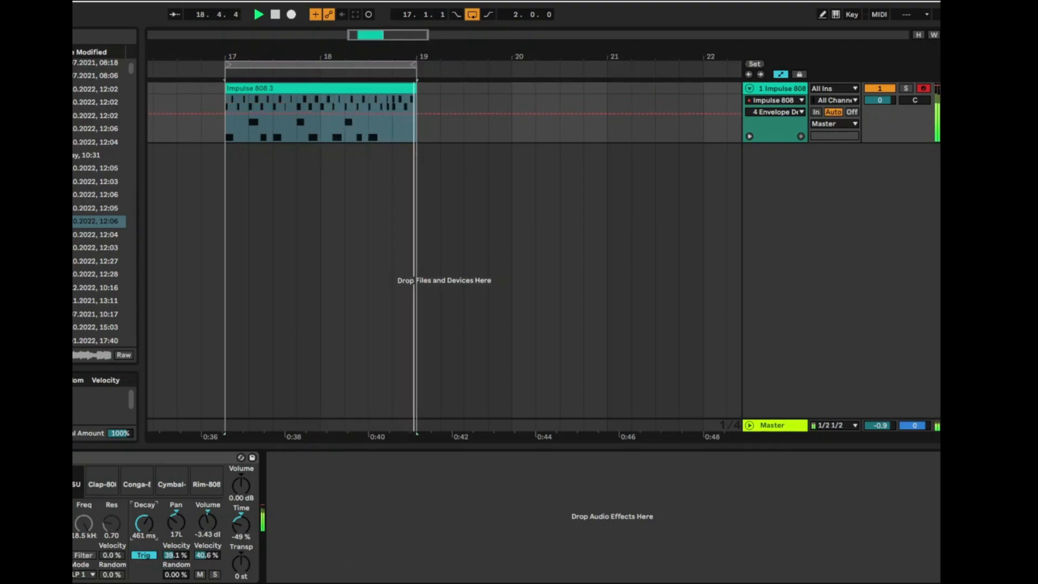
- Try another browser sample in slot 4 with its Decay at 1.14 s and the global Time at -25 %
scroll(99, 221, down, 3)
click(99, 138)
key(Down)
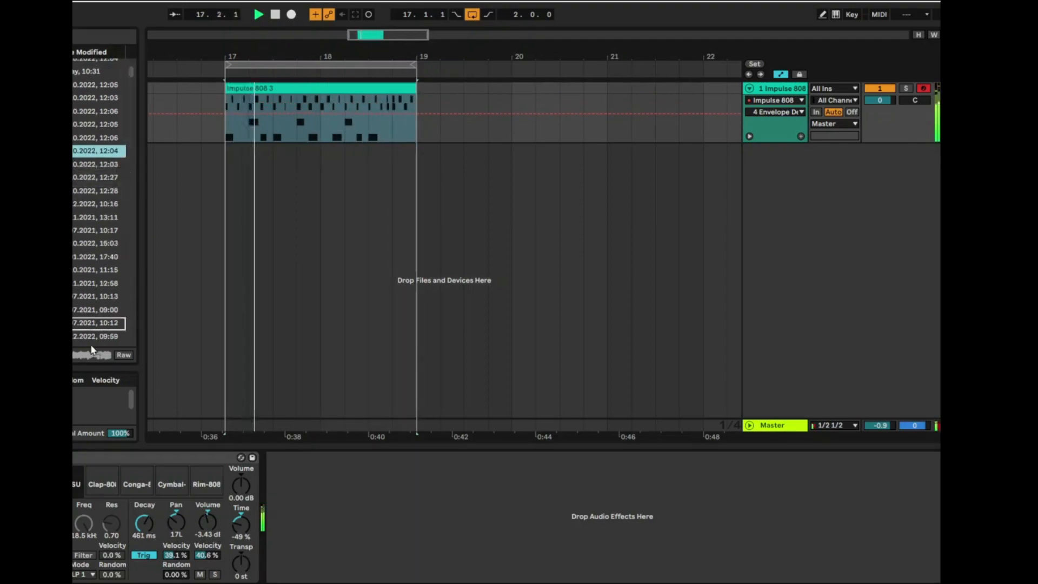
click(75, 474)
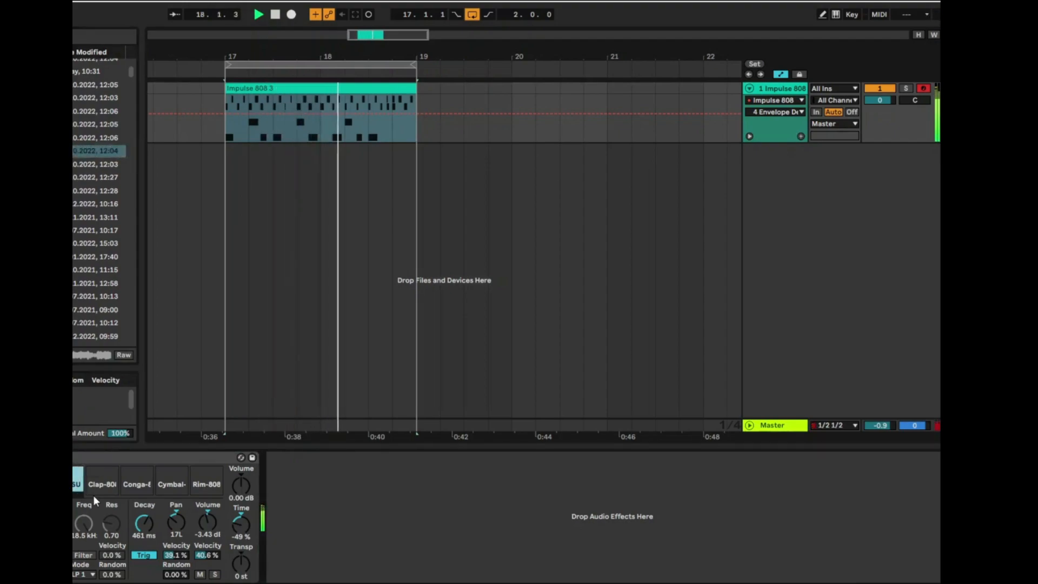
drag(150, 527, 151, 528)
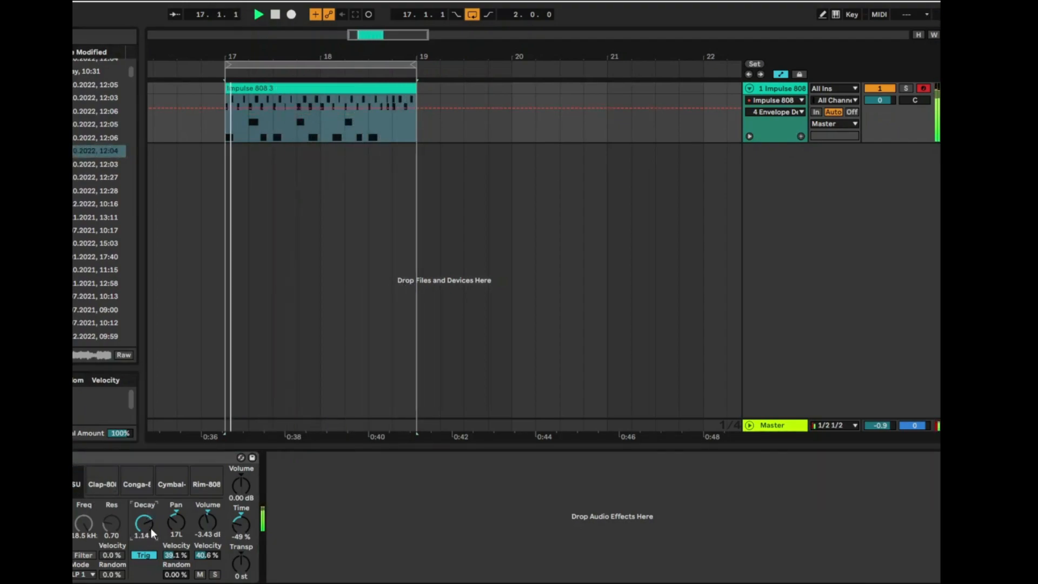
drag(241, 536, 241, 523)
- Swap slot 4's sample for a different one from the browser and set its Decay to 490 ms
click(75, 217)
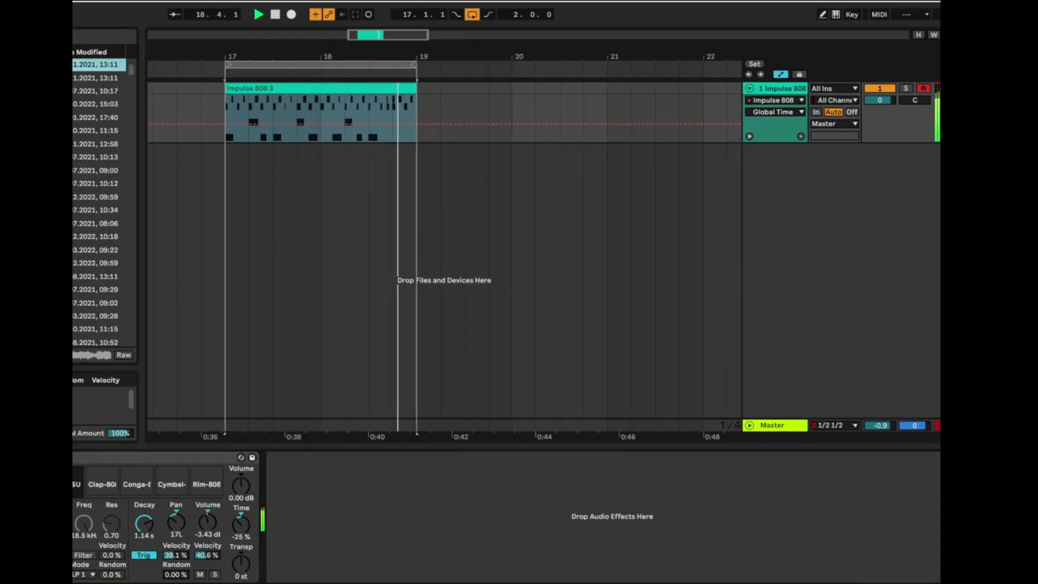
click(76, 78)
key(Down)
key(Right)
drag(75, 104, 77, 486)
drag(138, 528, 138, 546)
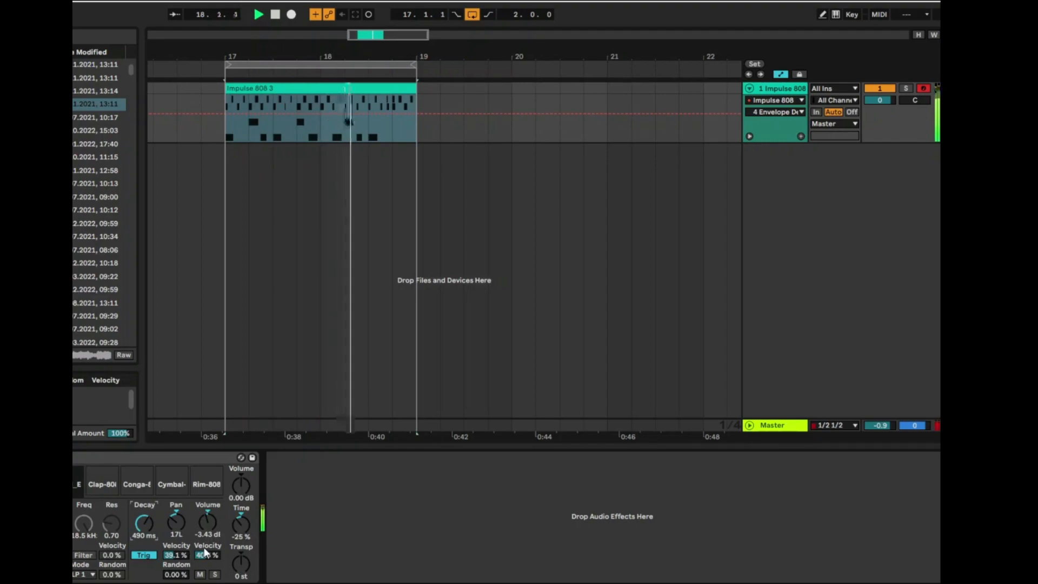
- Adjust slot 4's Start, Transpose, Stretch and Saturator Drive to shape the new sample while the loop plays
drag(72, 524, 73, 516)
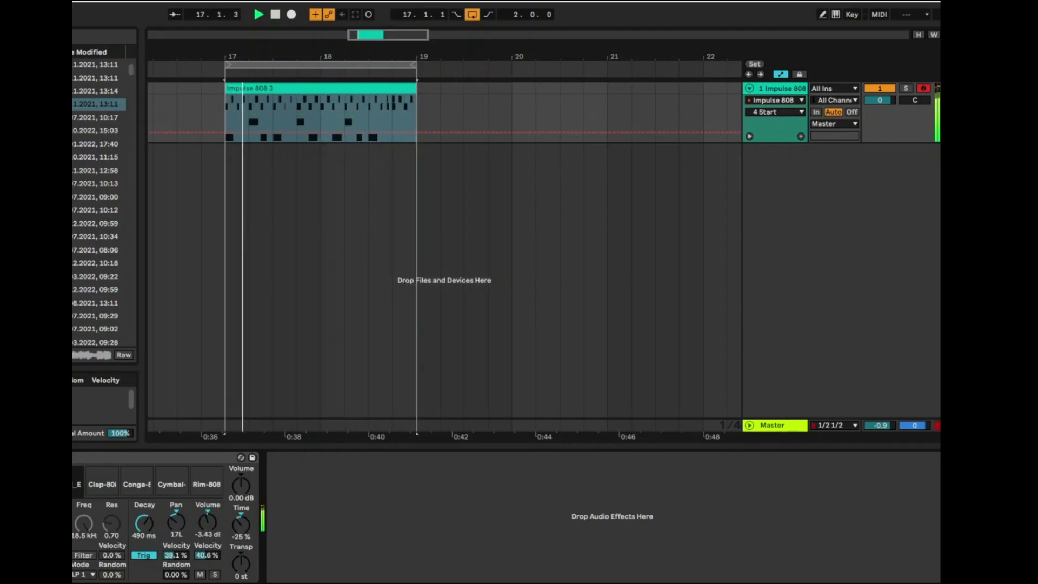
click(72, 523)
drag(72, 523, 72, 509)
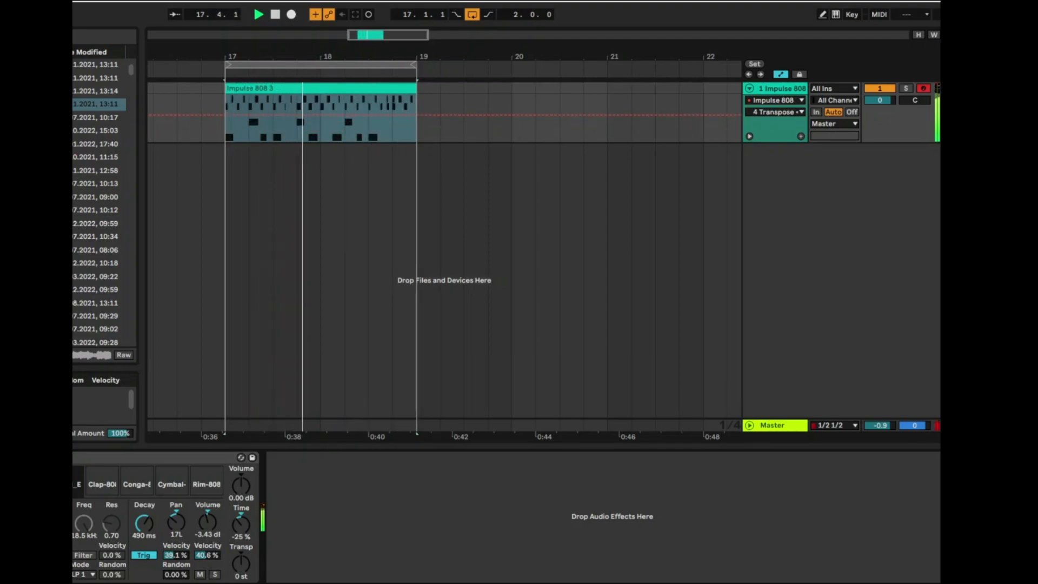
click(73, 524)
drag(72, 524, 72, 536)
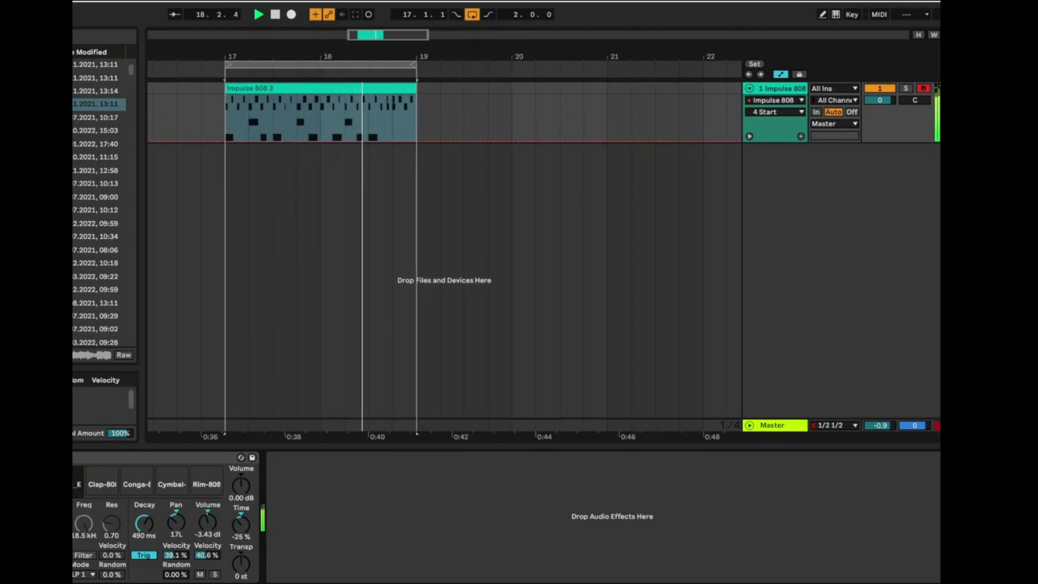
click(21, 523)
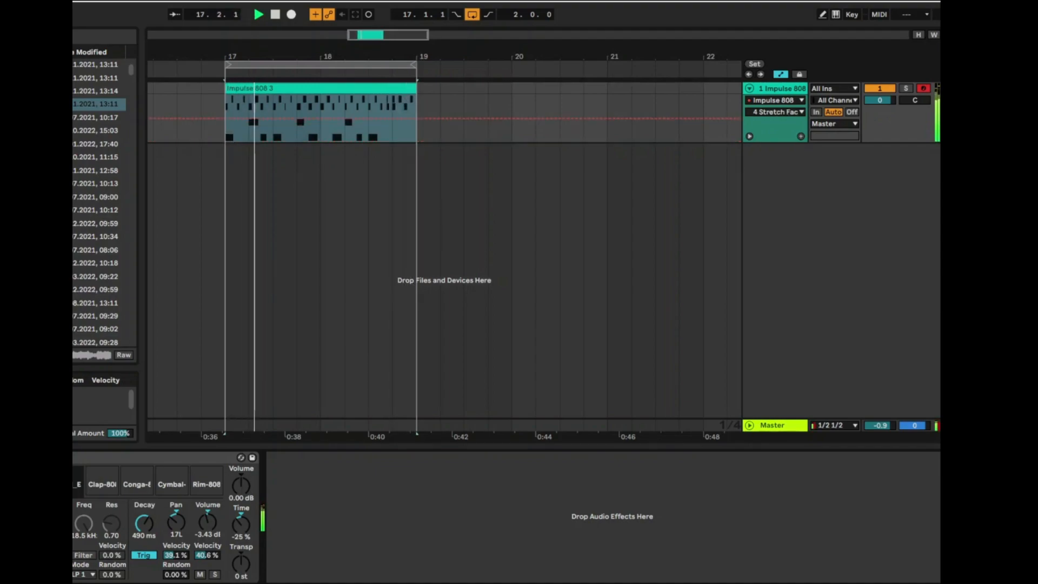
click(3, 523)
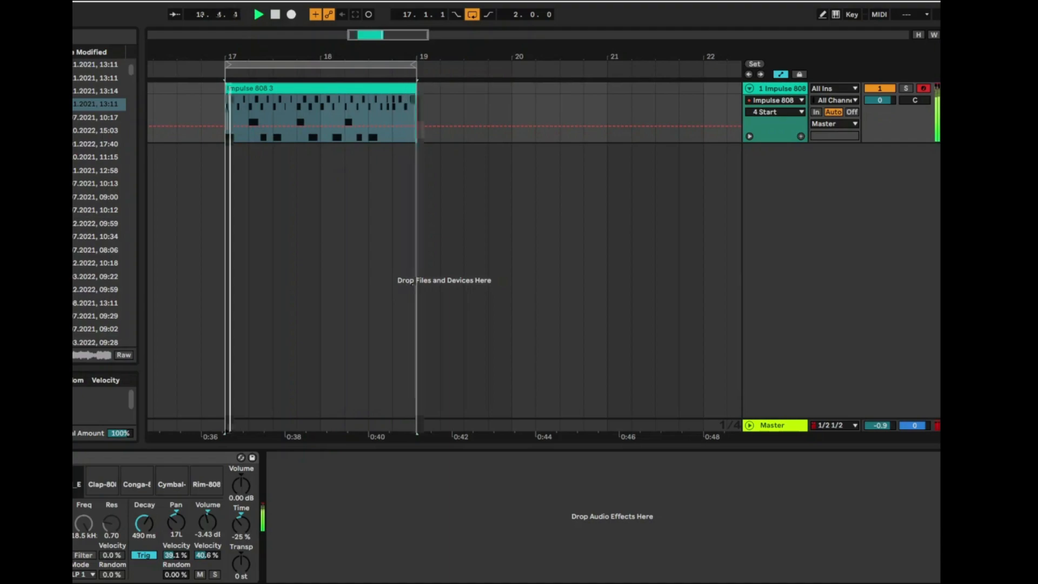
click(52, 523)
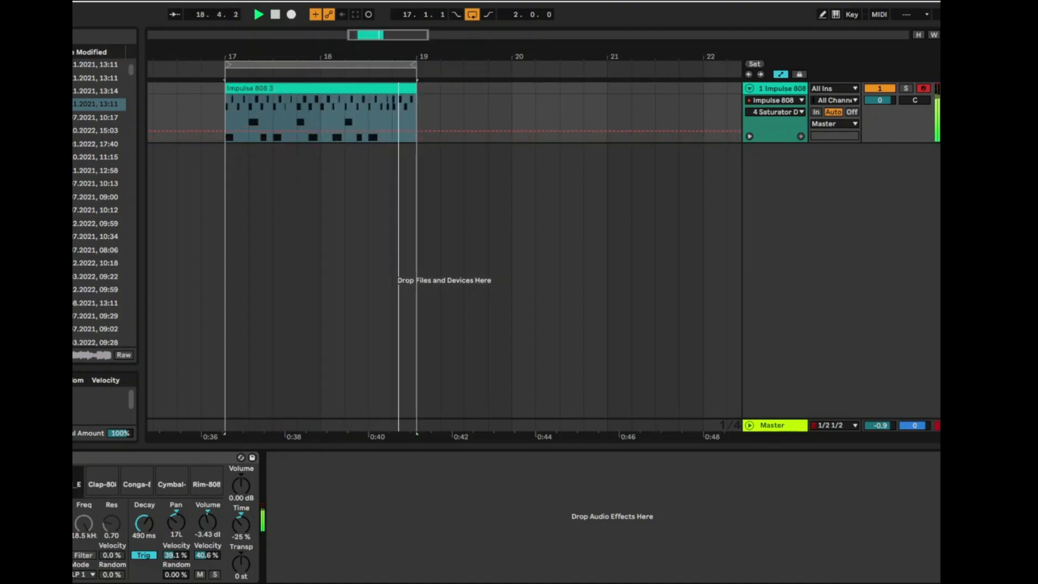
- Raise the Saturator Drive of another Impulse slot and set the global Transp to +12 st
click(32, 483)
drag(51, 524, 52, 500)
drag(244, 561, 243, 544)
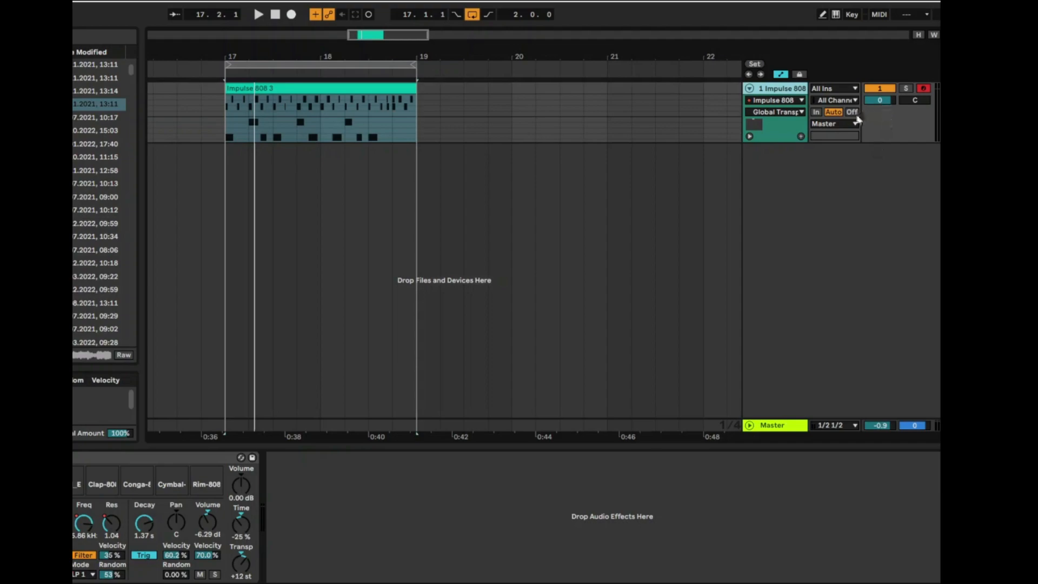
- Duplicate the Impulse 808 track, then freeze the copy and flatten it to audio
right_click(808, 92)
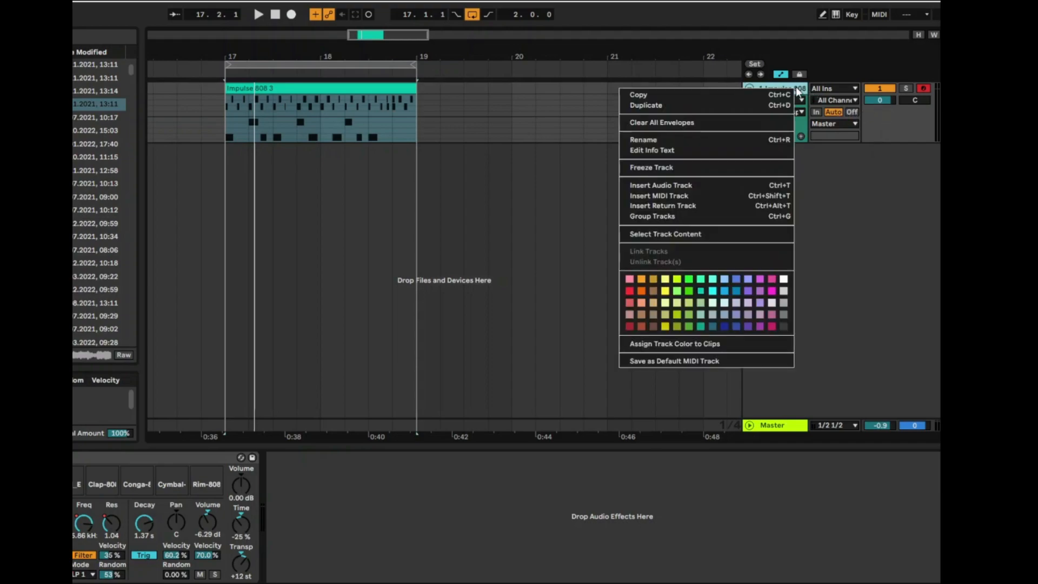
click(723, 104)
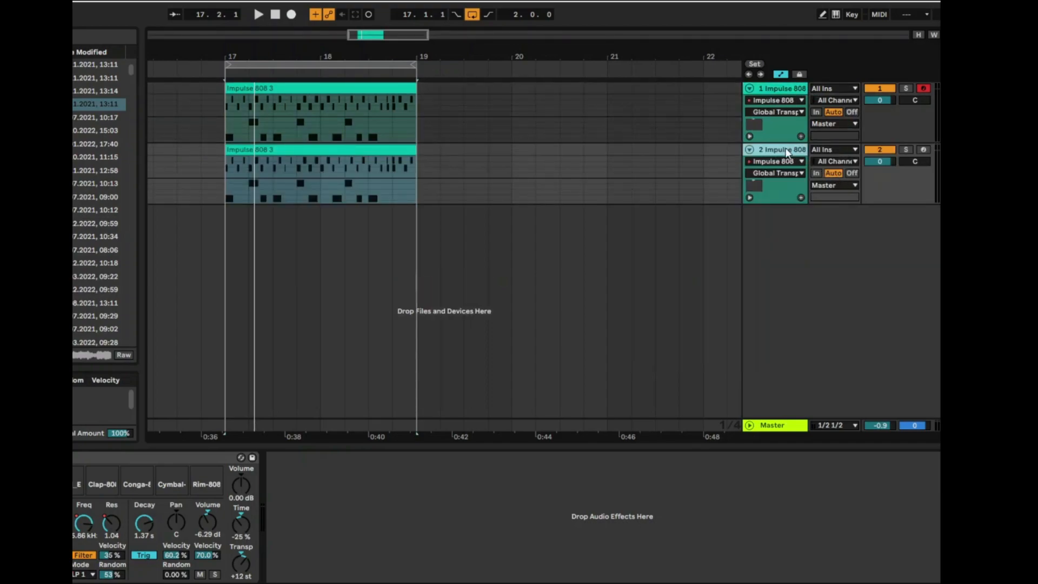
right_click(786, 151)
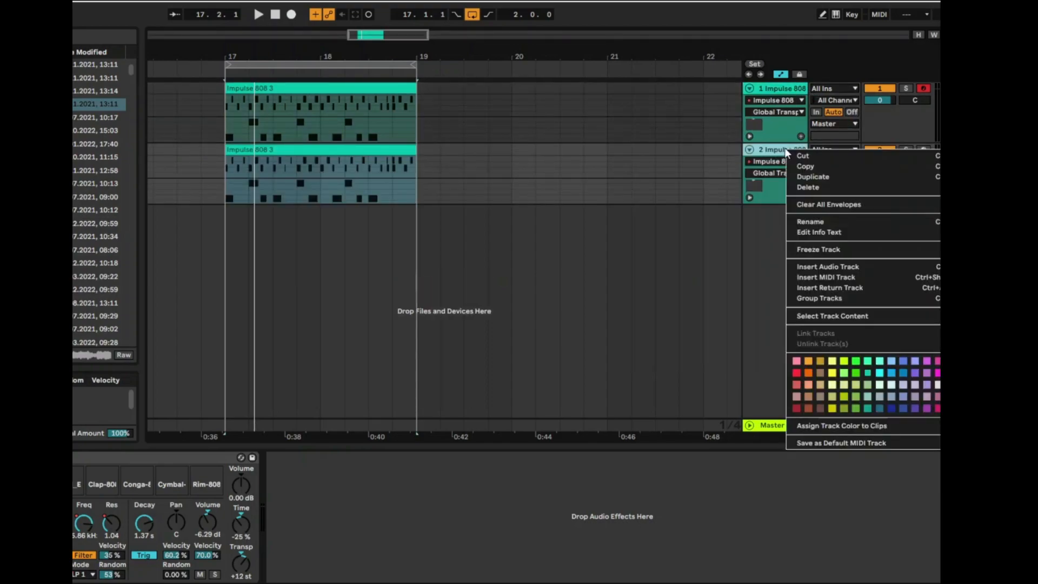
click(855, 246)
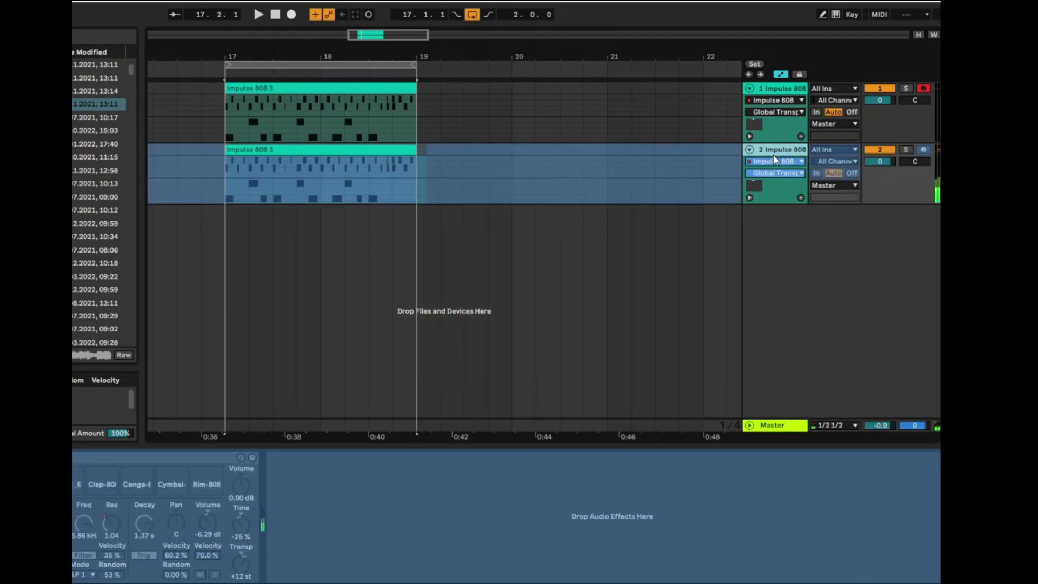
right_click(773, 158)
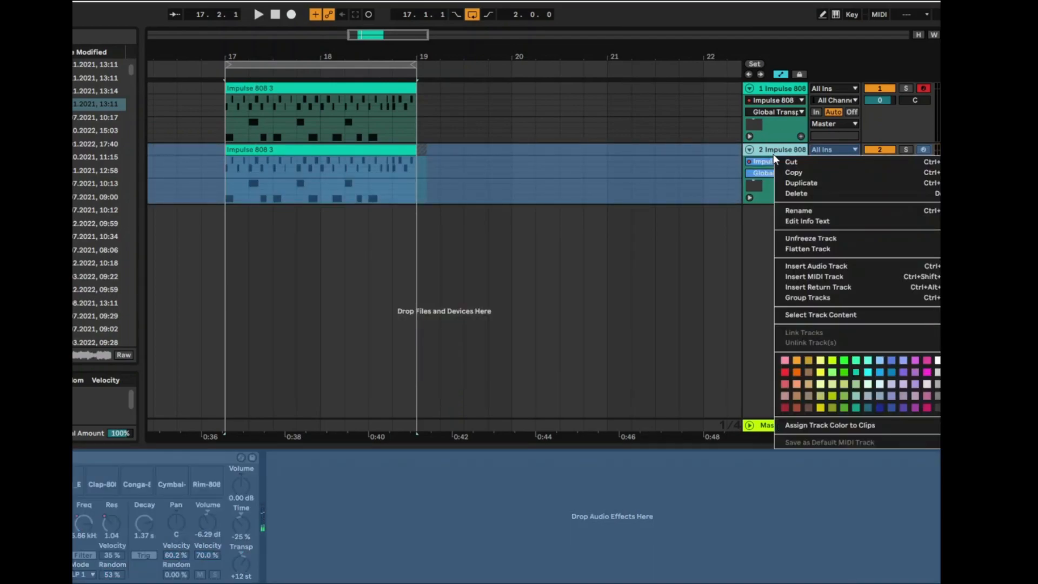
click(840, 249)
click(254, 153)
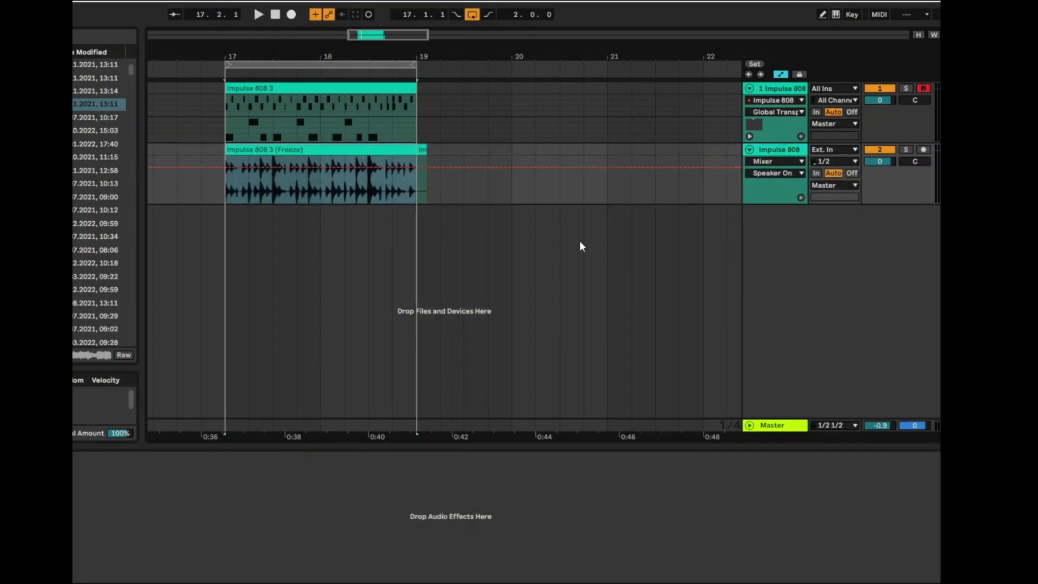
- Solo and play the flattened audio track, and reset the original Impulse track's global Transp to 0 st
click(906, 150)
key(space)
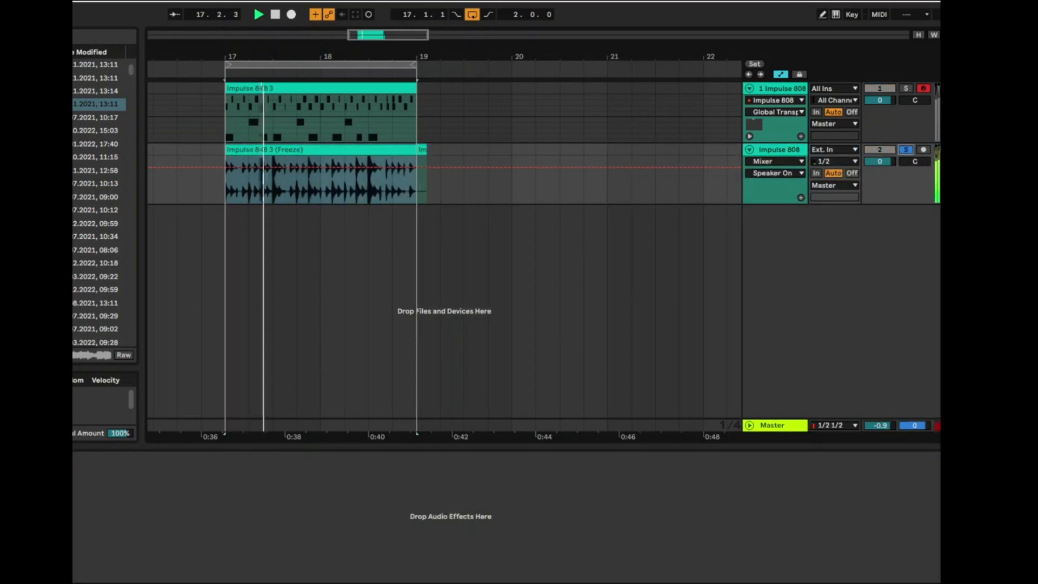
click(780, 92)
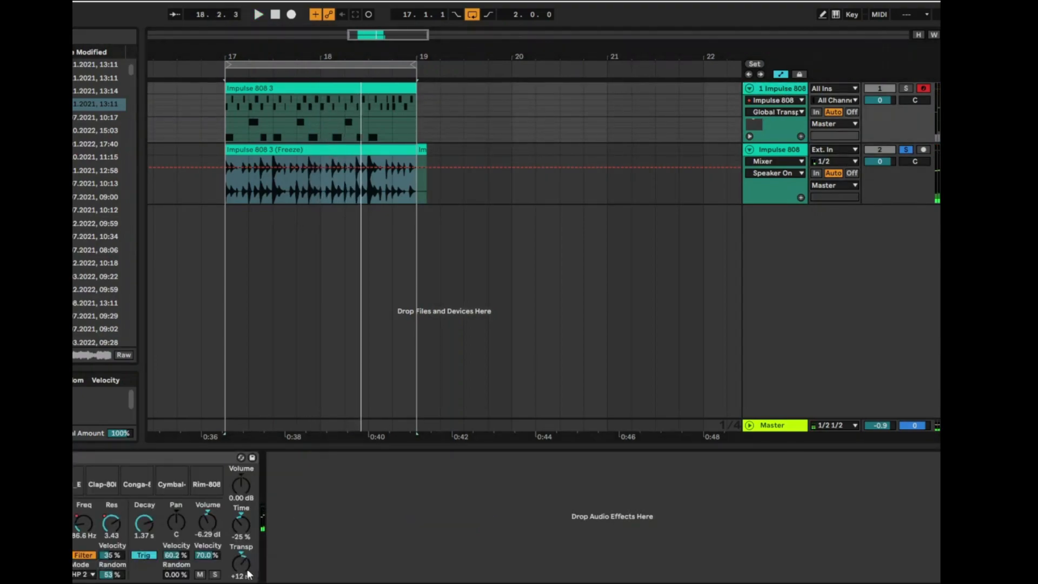
key(Return)
key(space)
key(space)
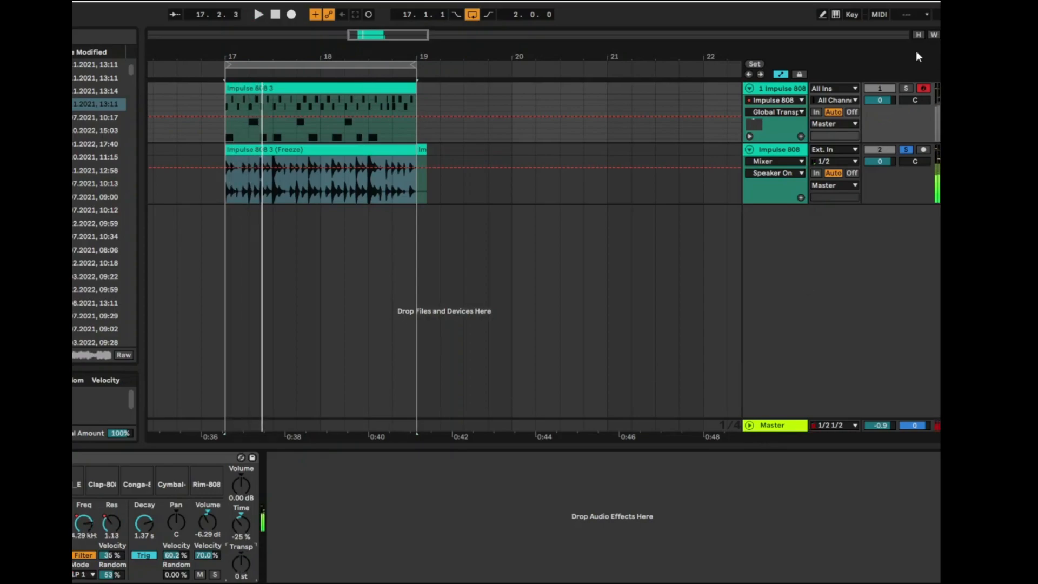
- Create a second audio version by duplicating the Impulse track at 0 st Transp, freezing the copy and flattening it
right_click(798, 93)
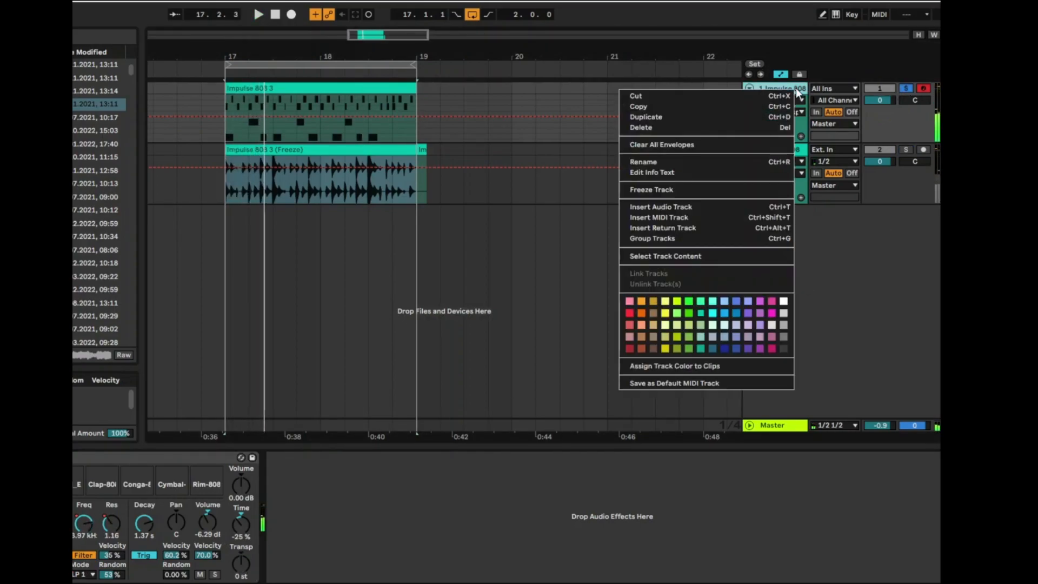
click(688, 117)
right_click(778, 153)
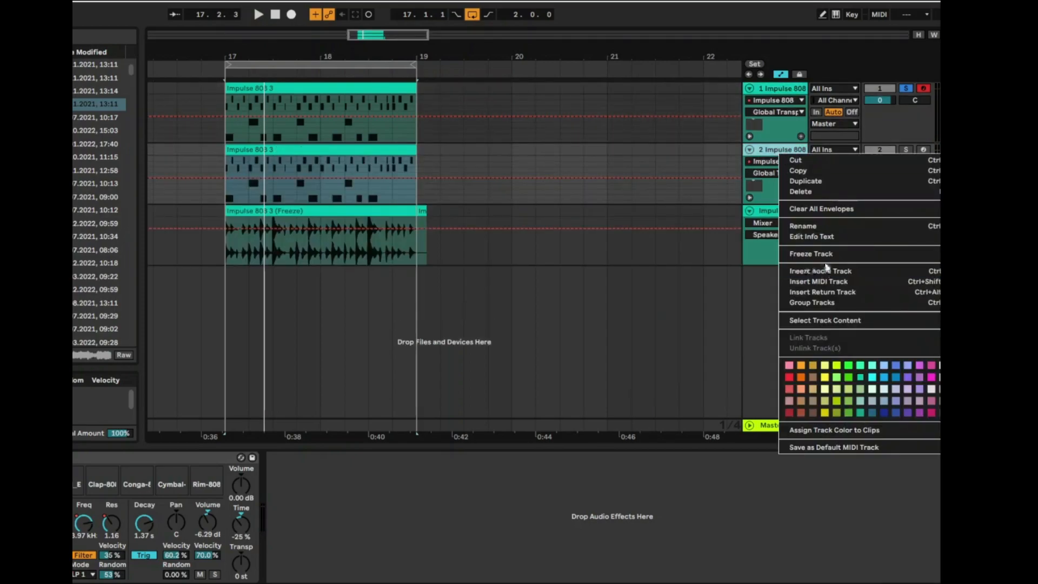
click(790, 253)
right_click(783, 151)
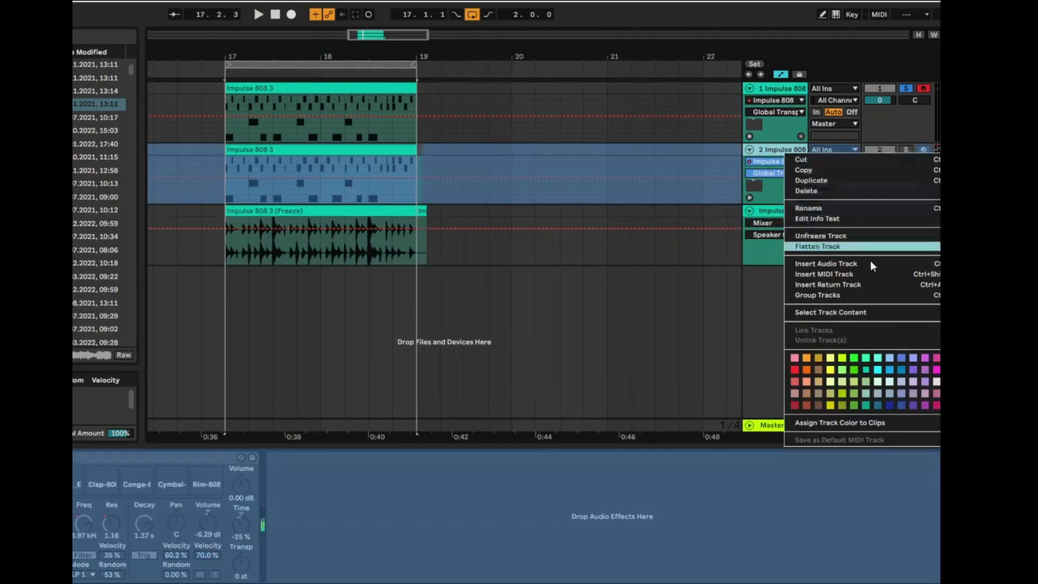
click(851, 245)
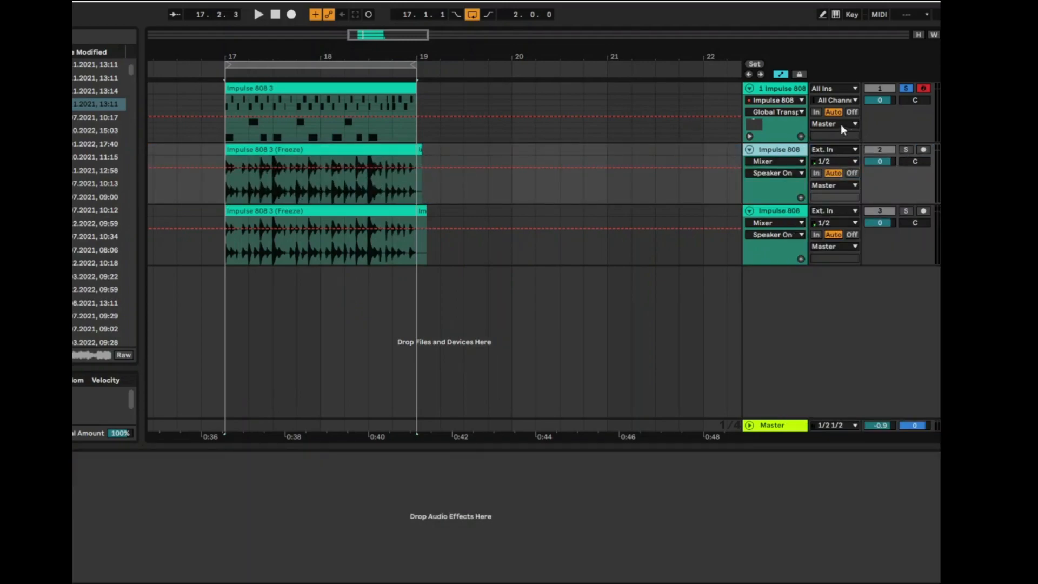
- Solo the two flattened audio tracks alternately during playback to compare them, and clear the solo
click(907, 150)
key(space)
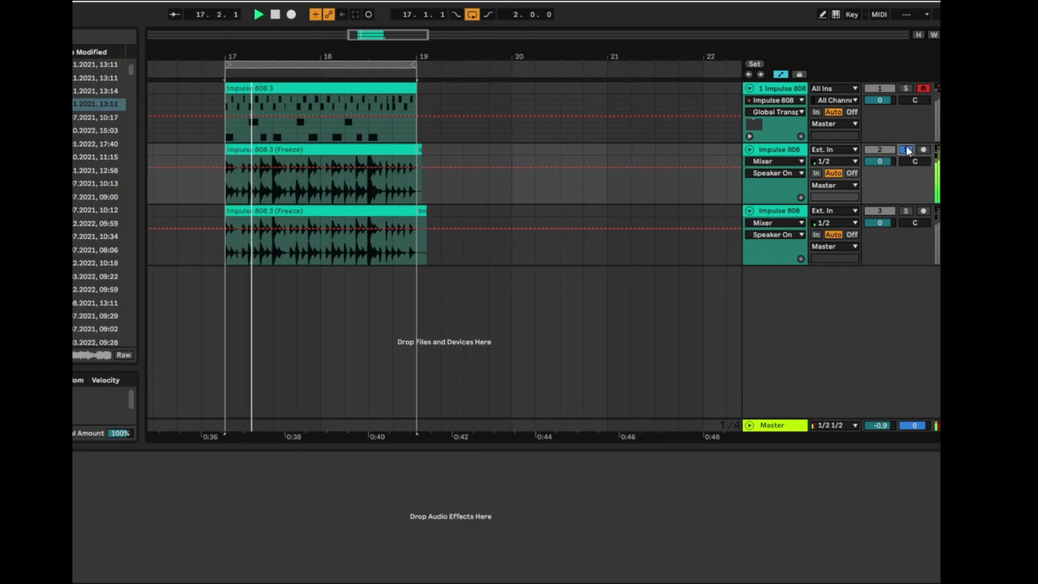
click(907, 210)
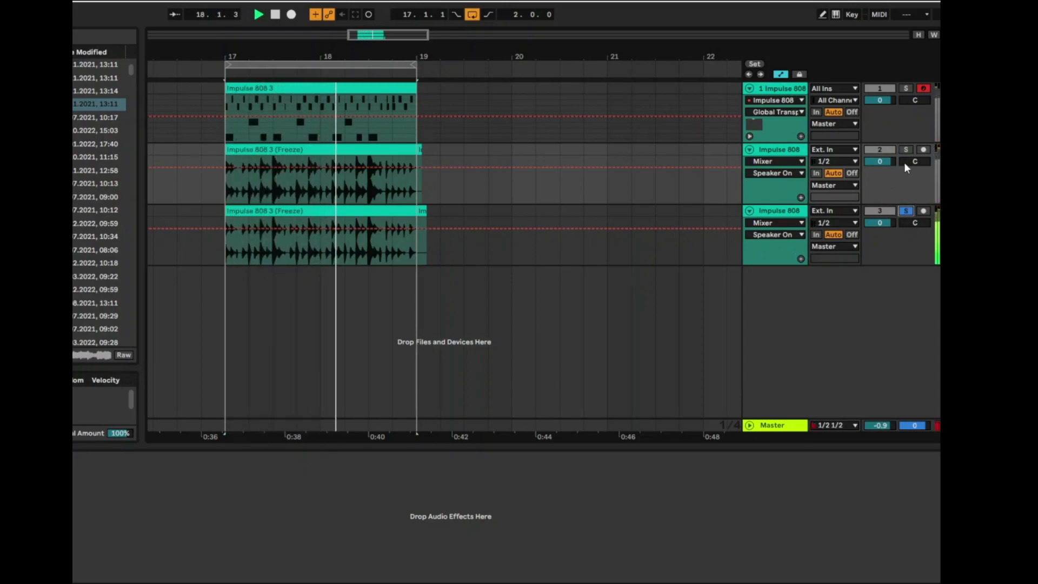
click(906, 150)
click(905, 210)
key(space)
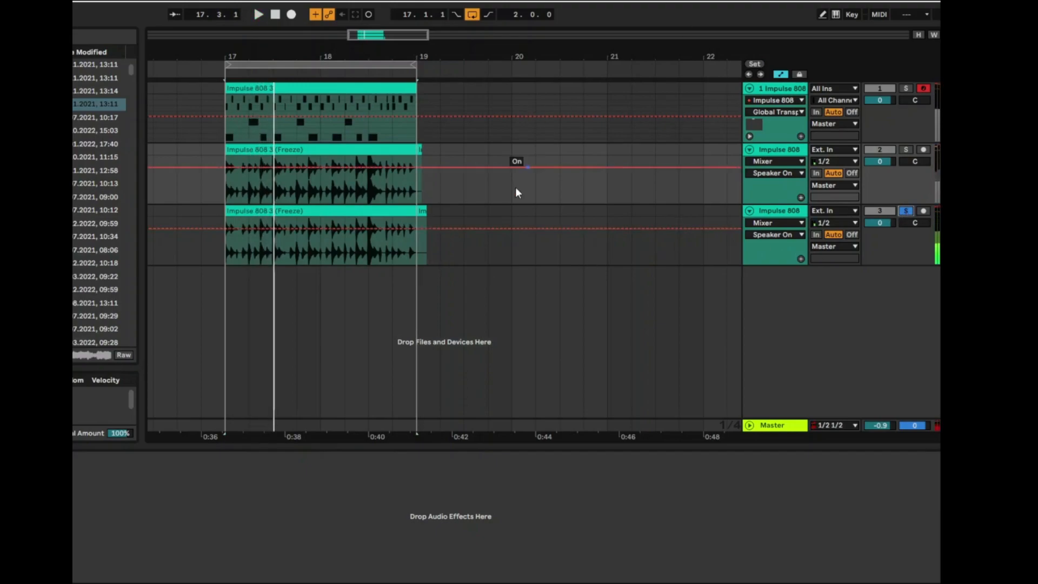
click(348, 154)
key(space)
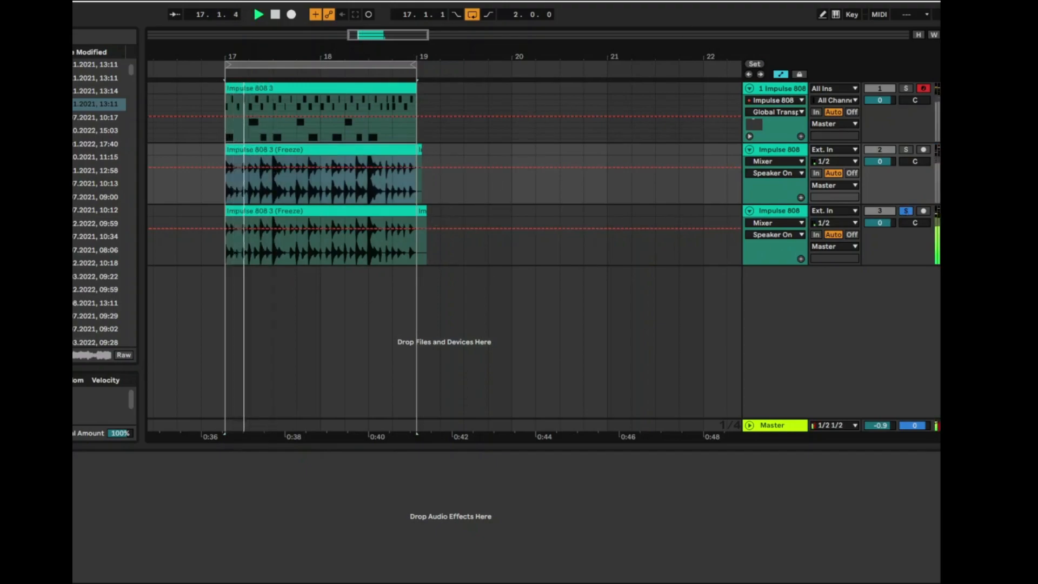
click(907, 212)
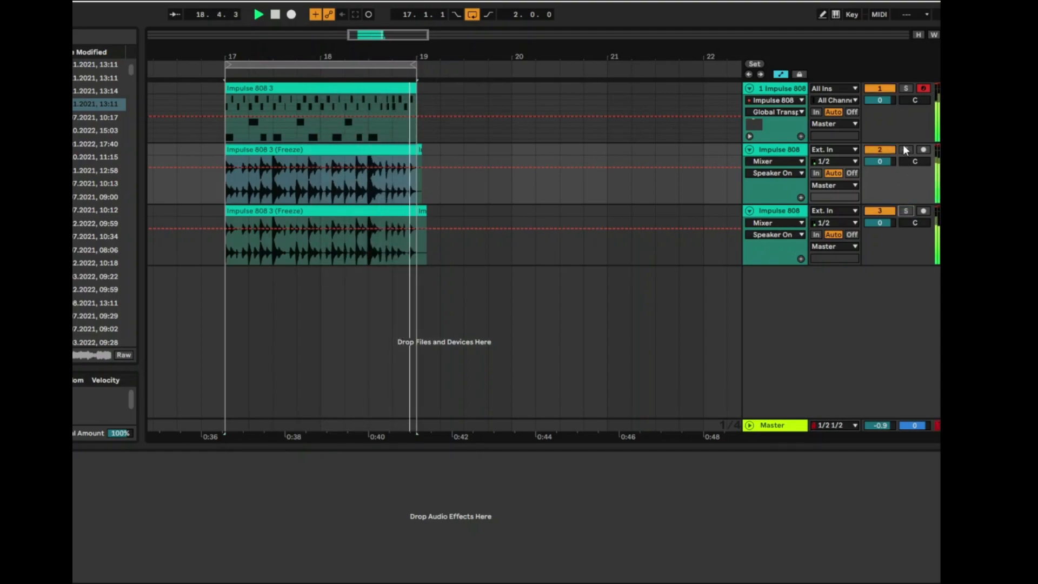
- Deactivate the original Impulse MIDI track, hide the automation display and stop playback
click(883, 89)
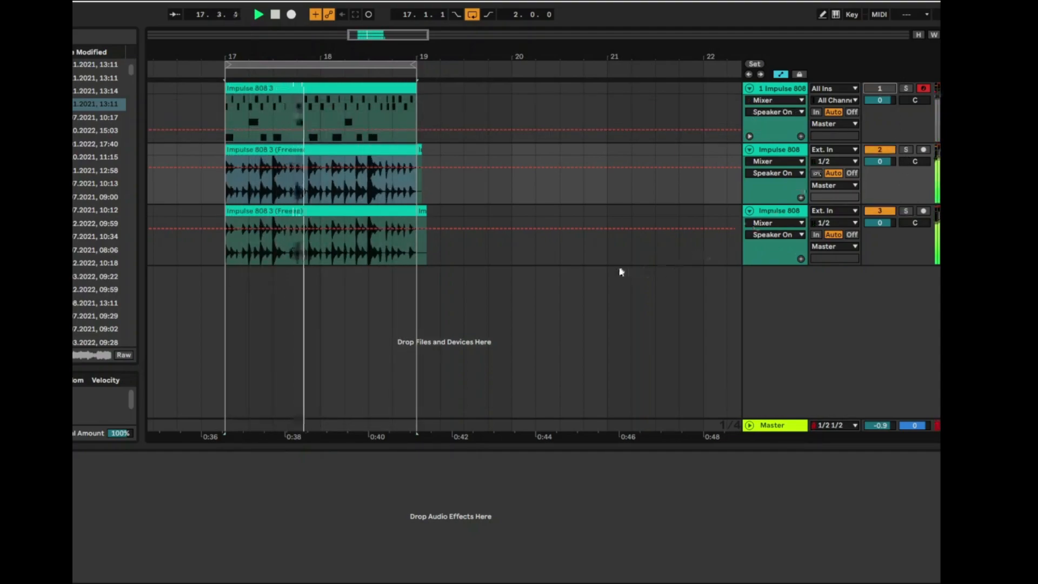
click(762, 174)
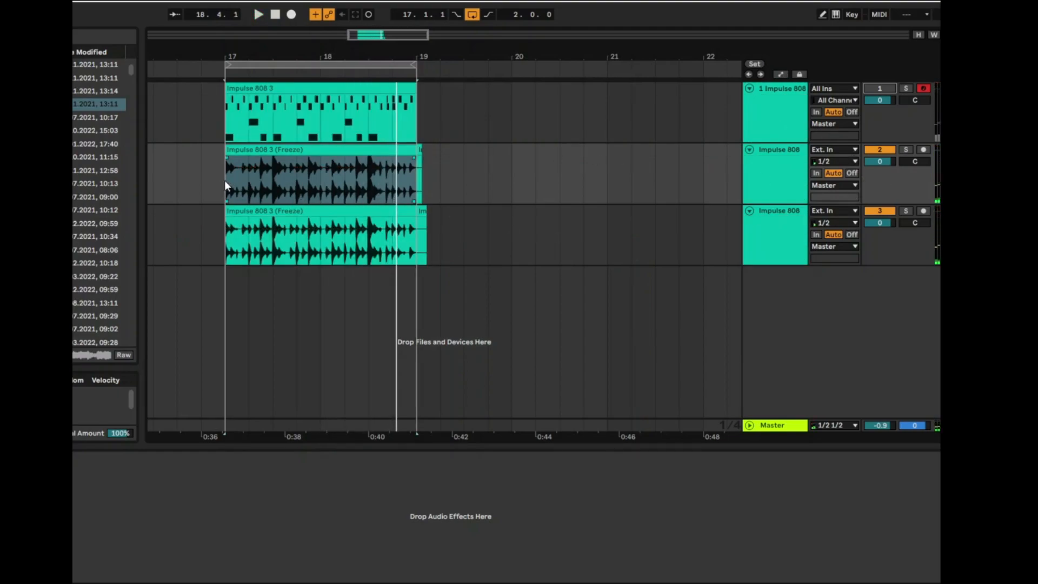
key(space)
- Move alternate one-beat segments between bars 17 and 19 from the upper flattened audio track onto the lower one
drag(224, 180, 244, 174)
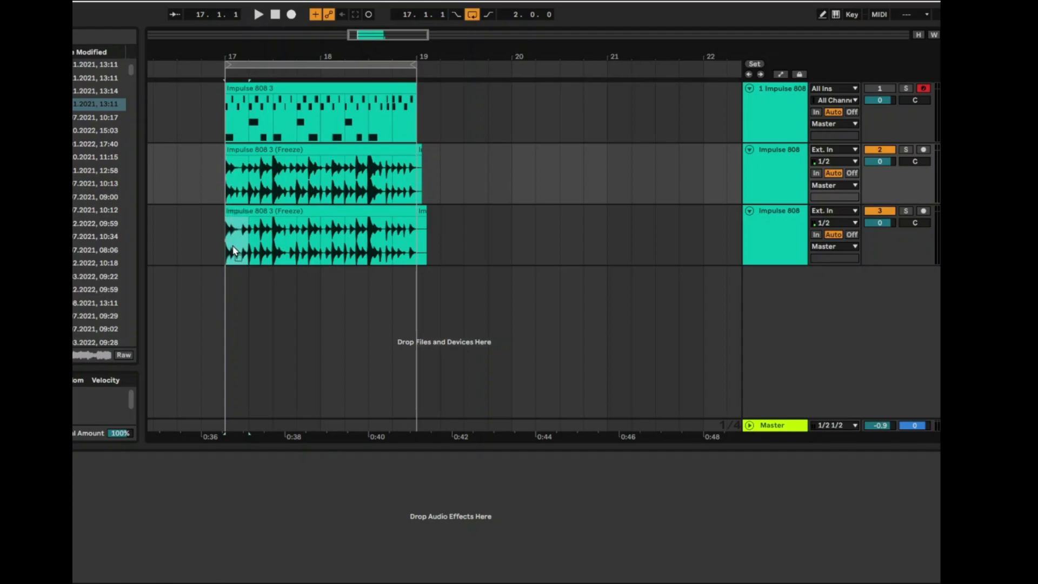
drag(233, 251, 235, 250)
click(286, 150)
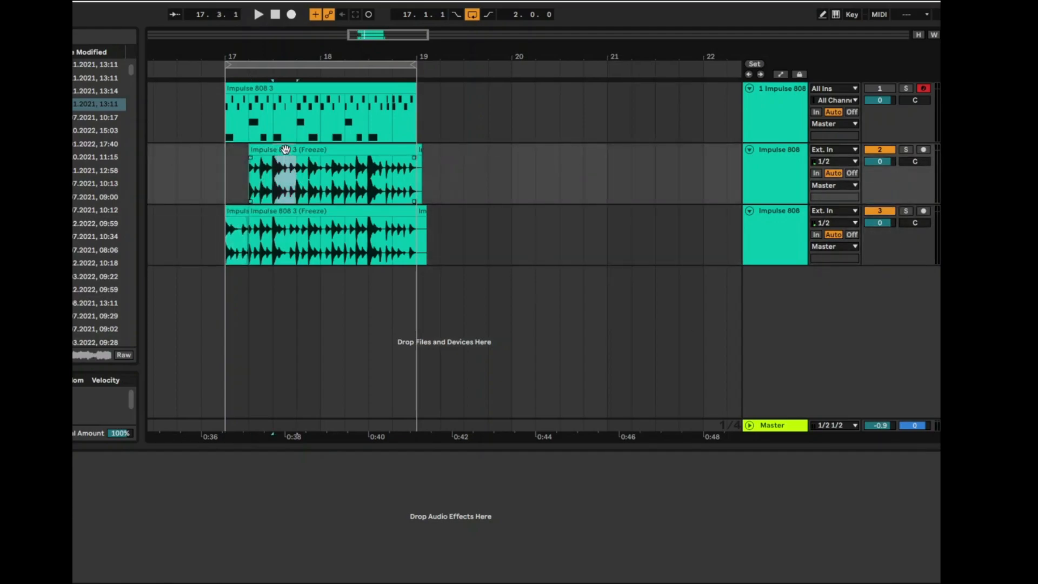
drag(302, 223, 277, 223)
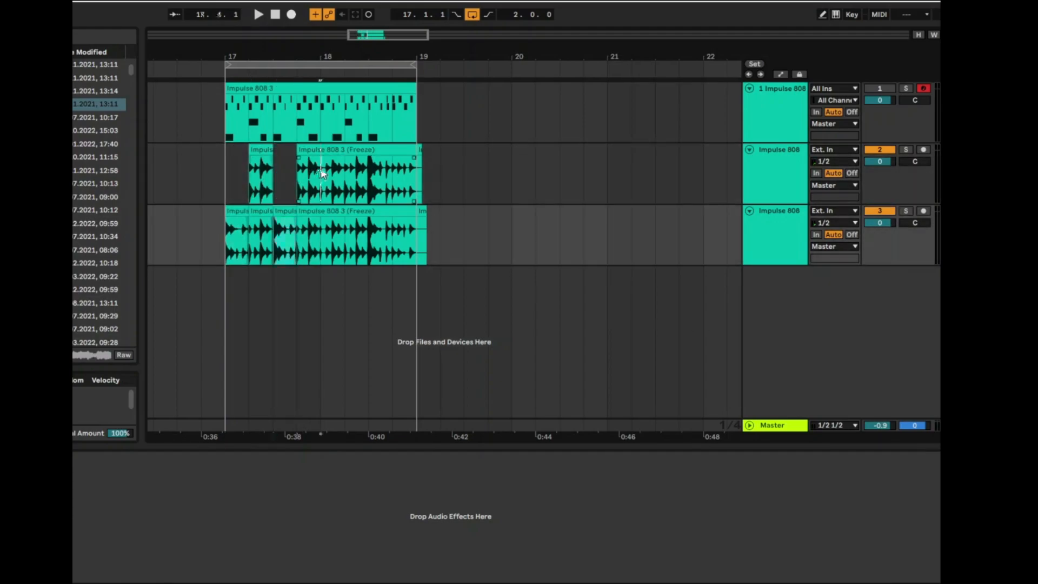
drag(338, 163, 381, 212)
click(373, 147)
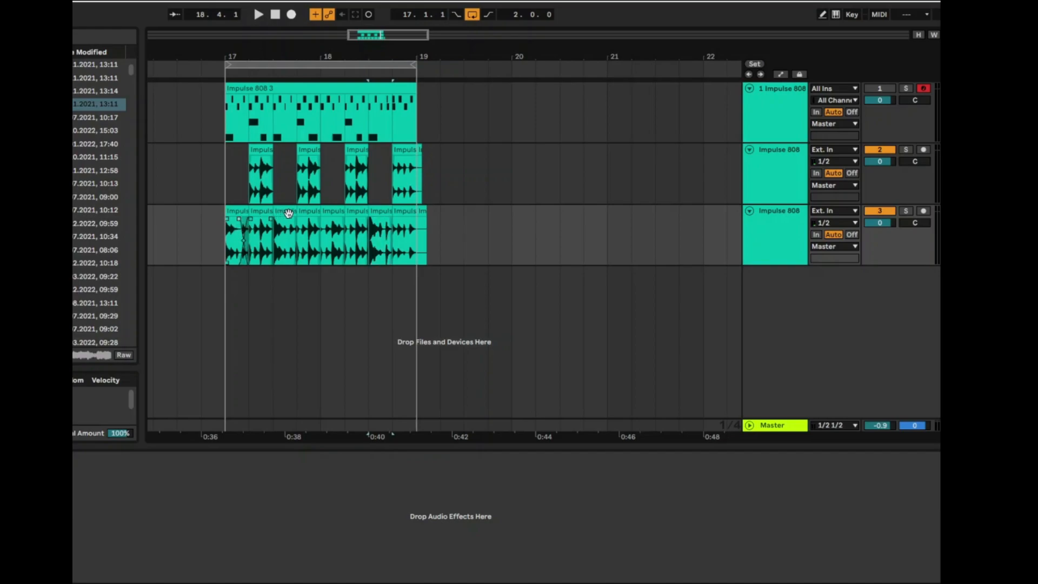
- Crossfade the joins between the first segments on the lower audio track and play the spliced loop
click(275, 223)
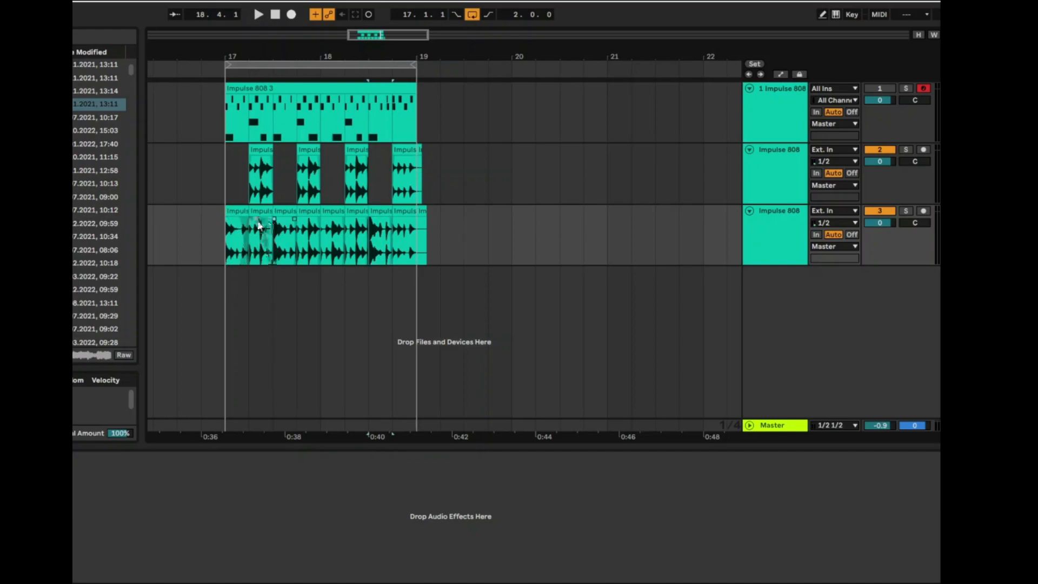
drag(277, 220, 302, 220)
key(space)
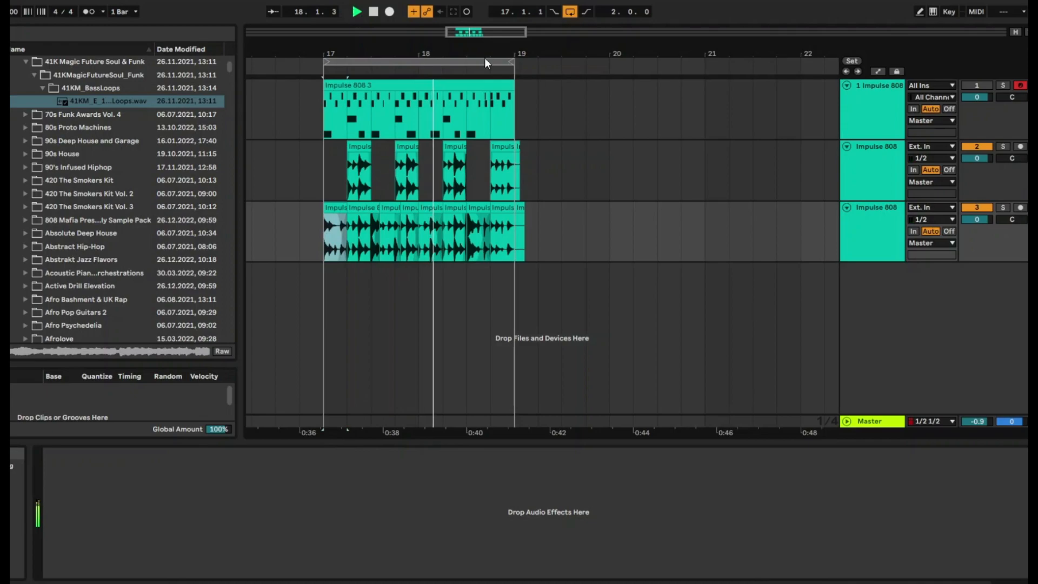
- Find Nicky Romero's Kickstart 2 among the VST3 plug-ins, load it on the lower audio track and close its window
key(ctrl+f)
text(drum)
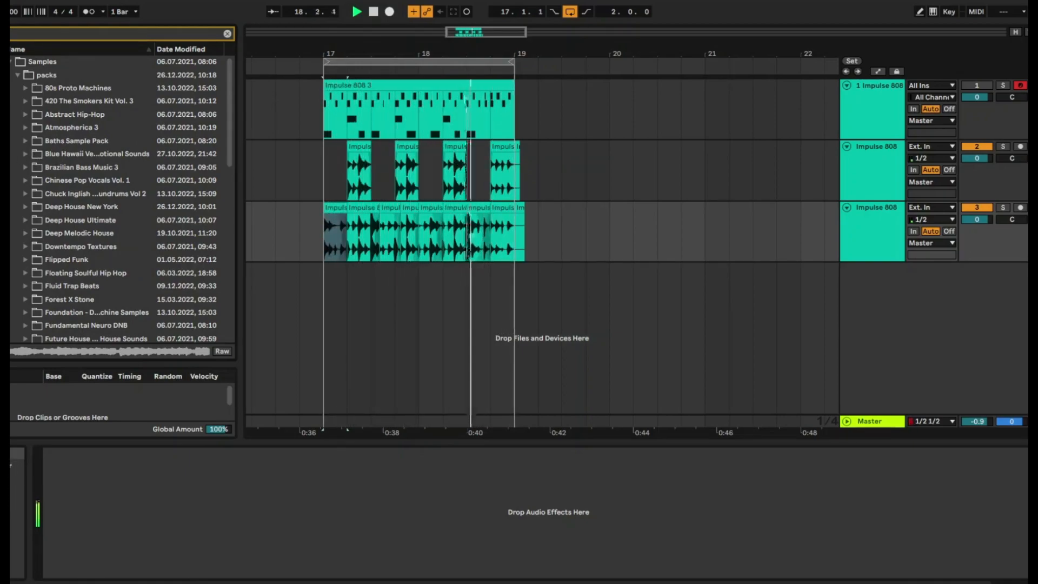
click(2, 168)
click(11, 75)
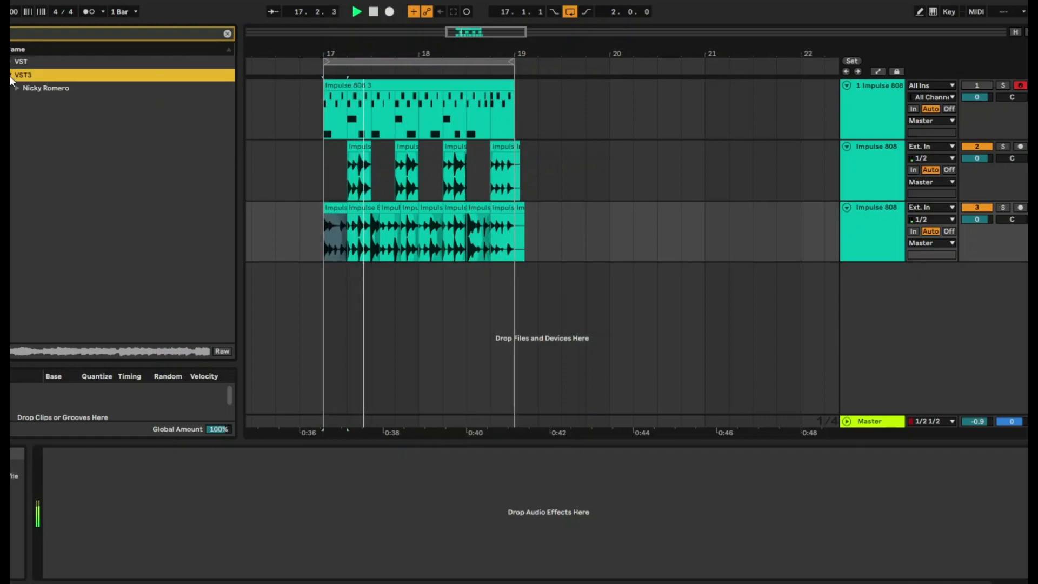
click(19, 88)
click(35, 99)
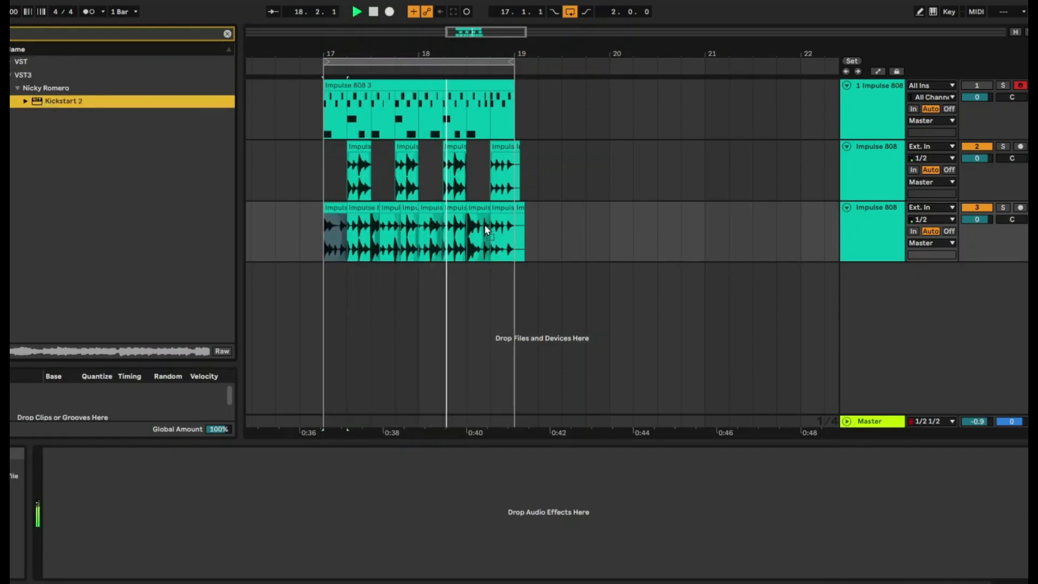
drag(484, 229, 484, 230)
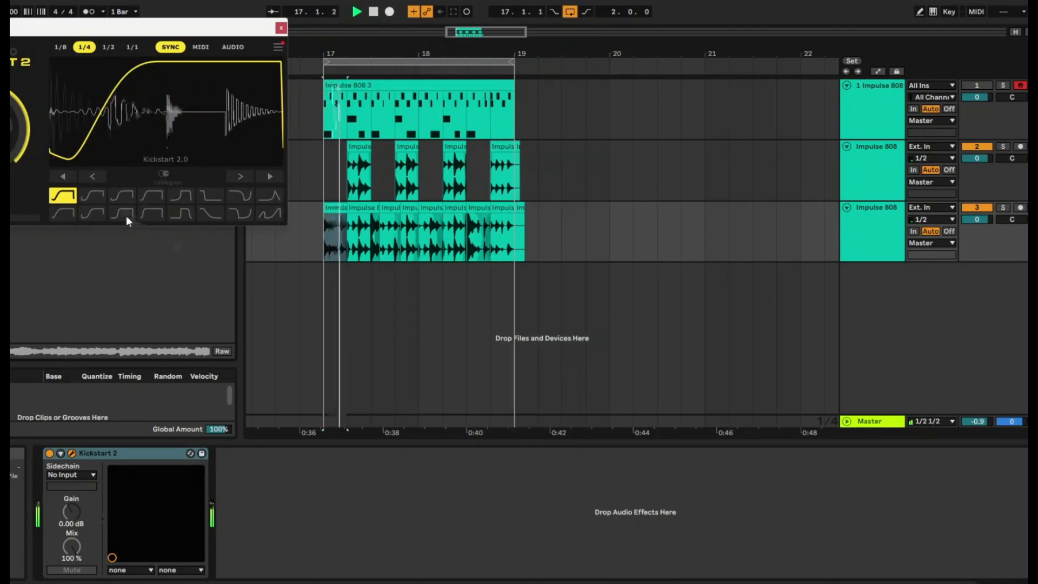
click(281, 28)
- Solo the original Impulse track, play it and solo the Snare slot inside Impulse
click(861, 101)
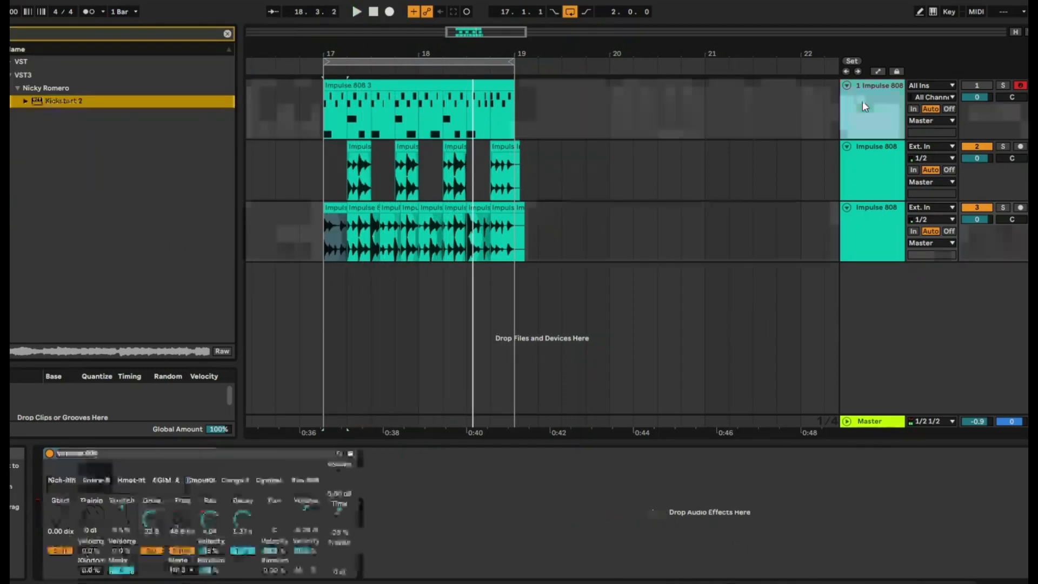
click(1003, 86)
click(881, 103)
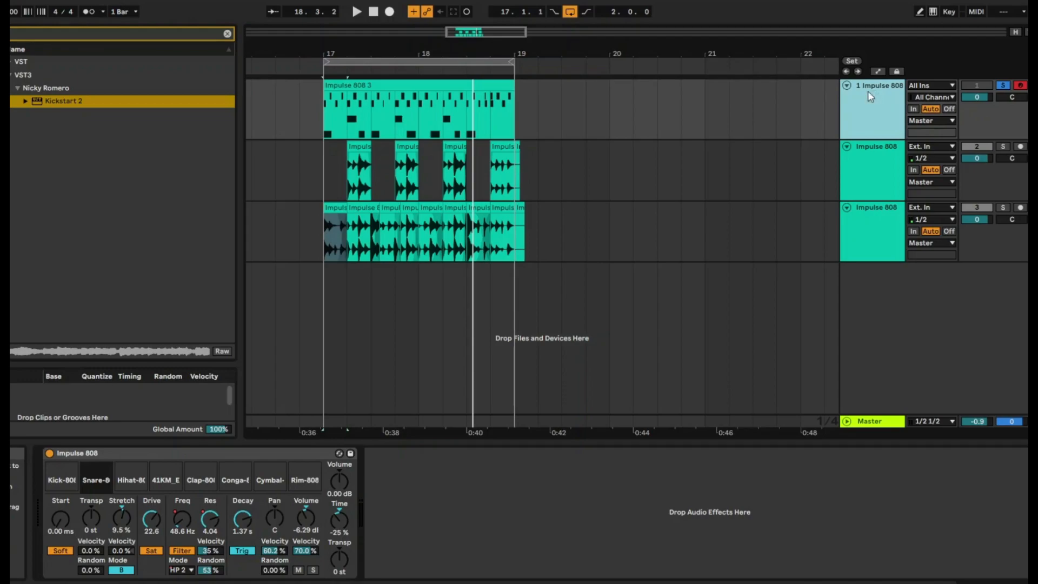
key(space)
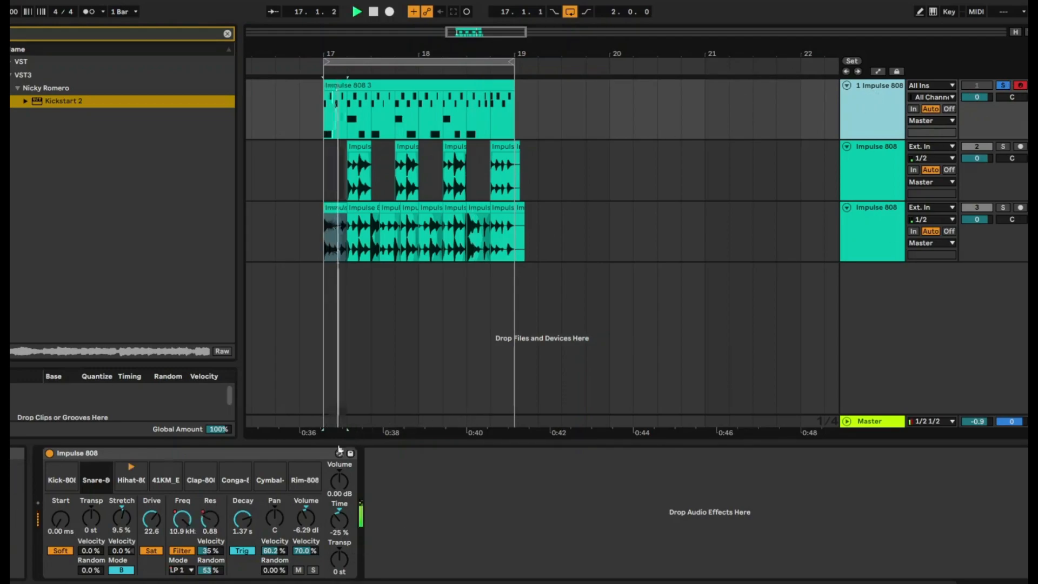
click(313, 570)
- Duplicate the Impulse track, solo the copy, then freeze and flatten it to get the snare as separate audio
right_click(854, 105)
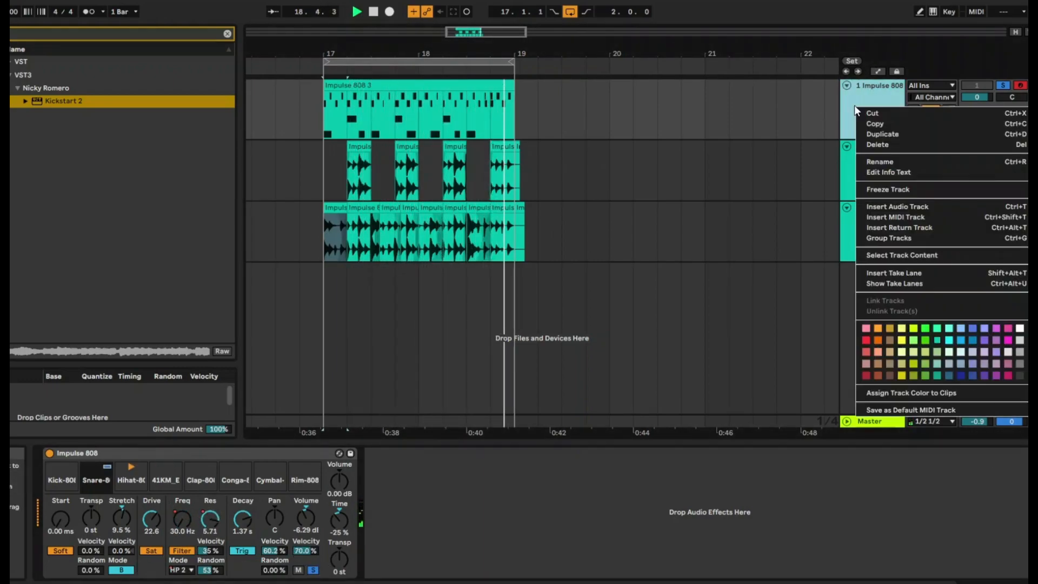
click(875, 133)
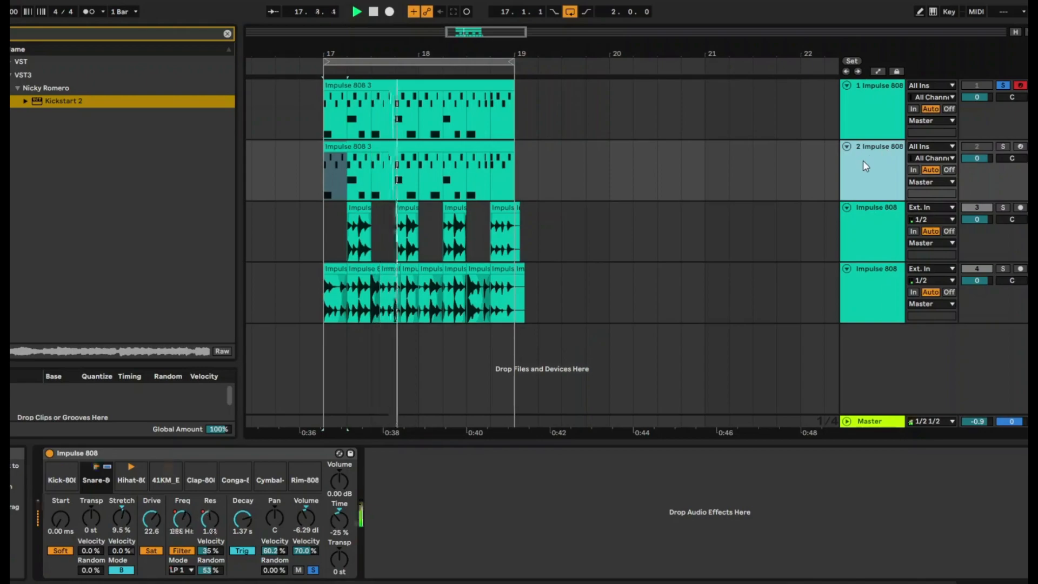
click(1004, 146)
right_click(892, 167)
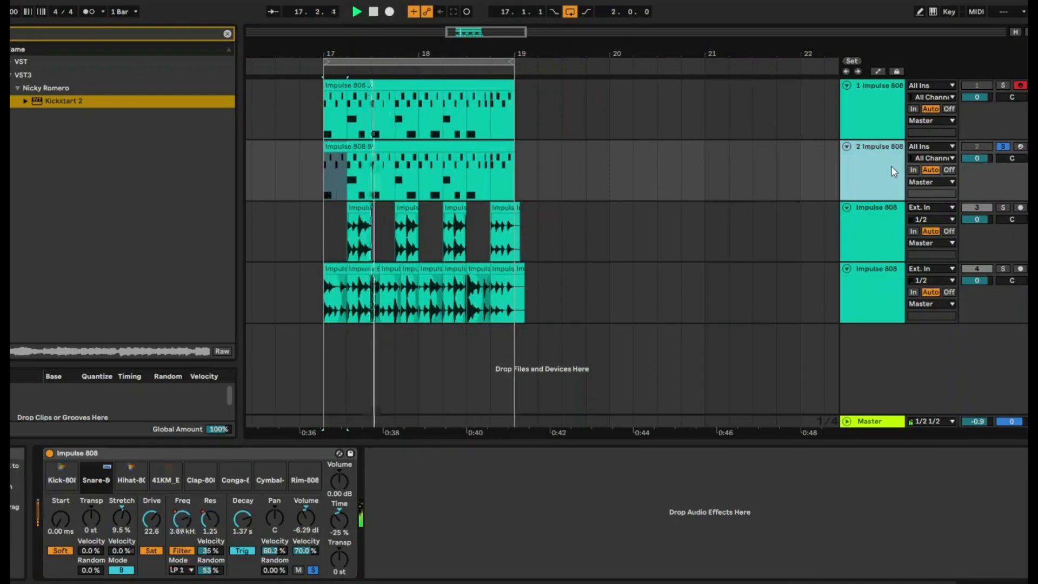
click(768, 250)
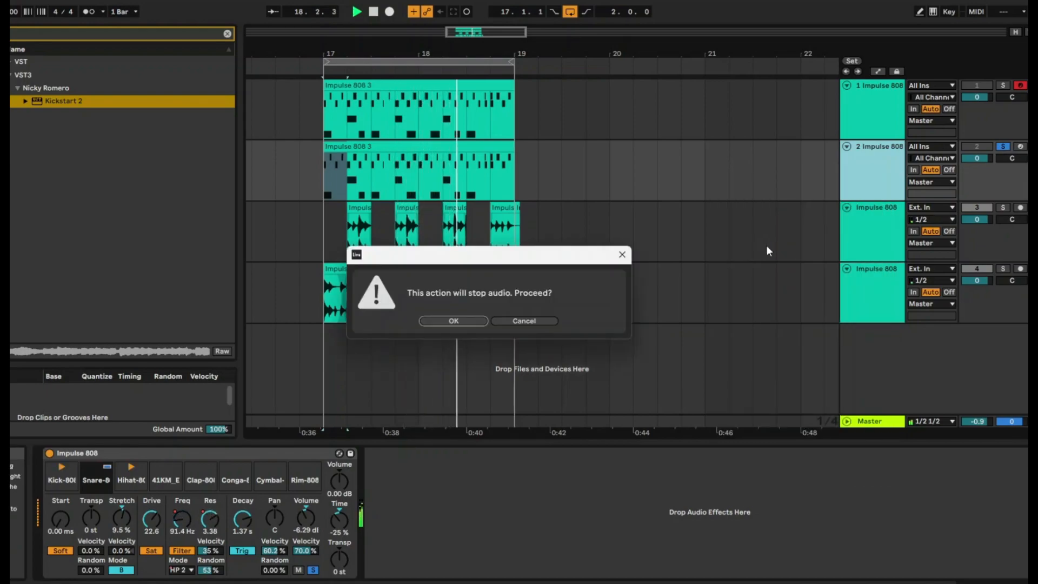
click(477, 320)
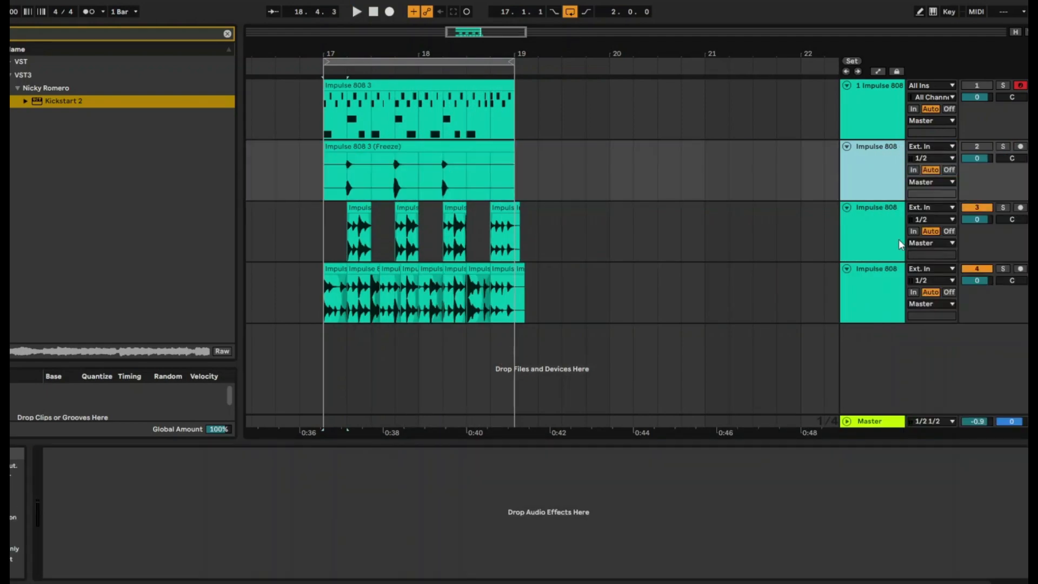
- Play the loop, find the Replika XT plug-in in the browser and load it on the flattened snare track
key(space)
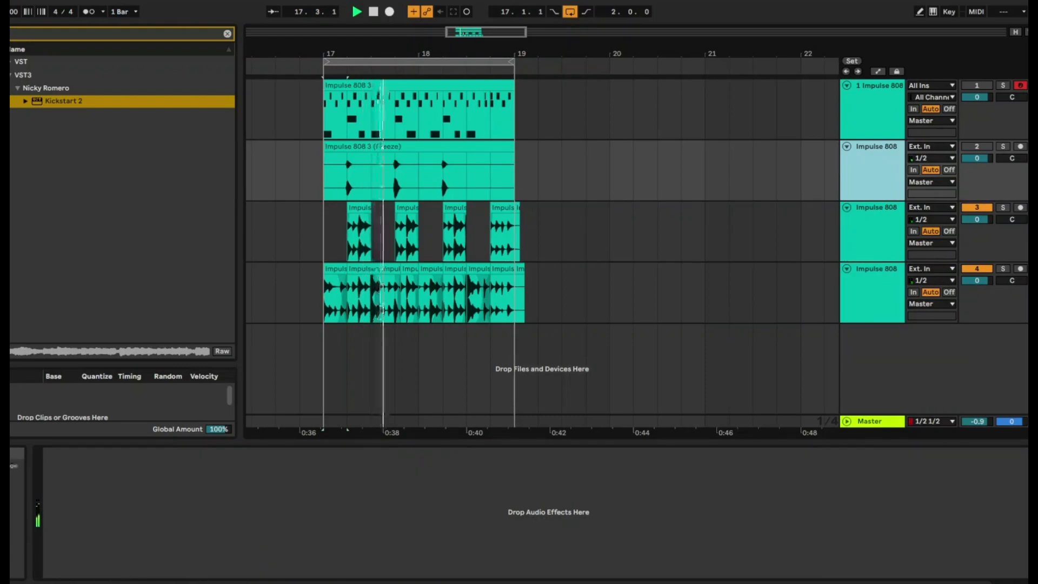
click(75, 31)
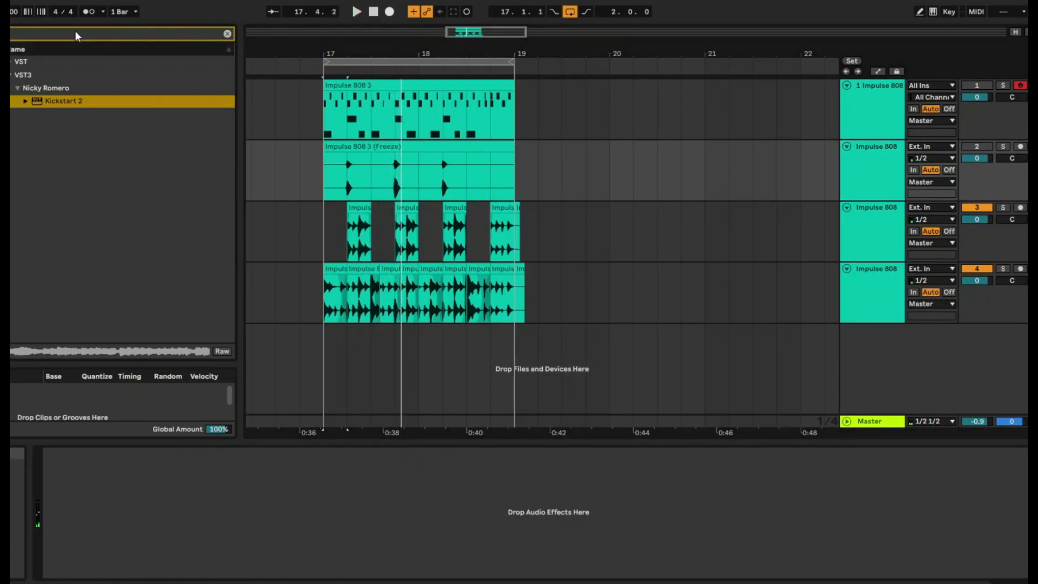
text(r)
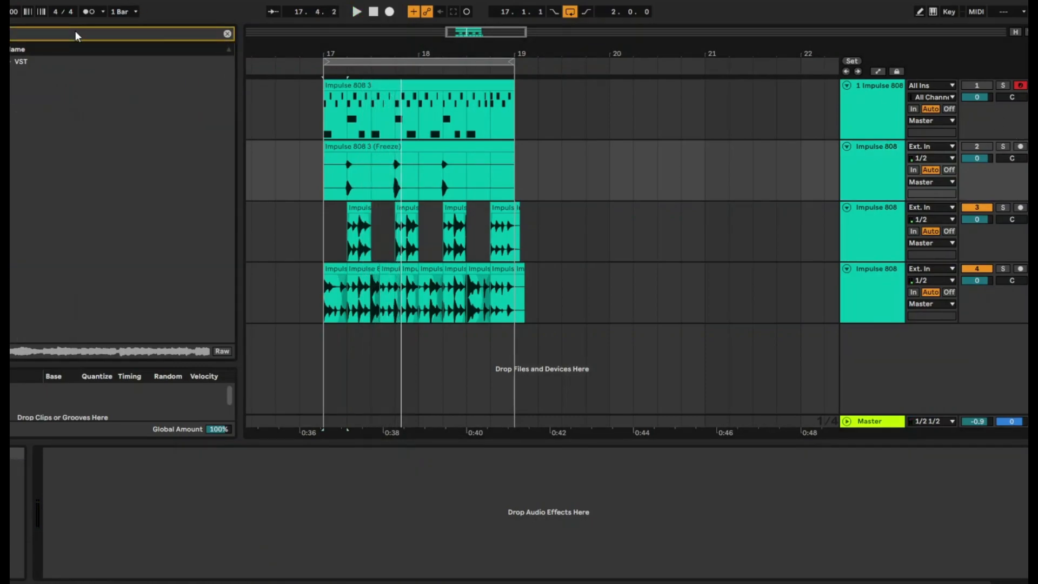
click(11, 63)
click(40, 81)
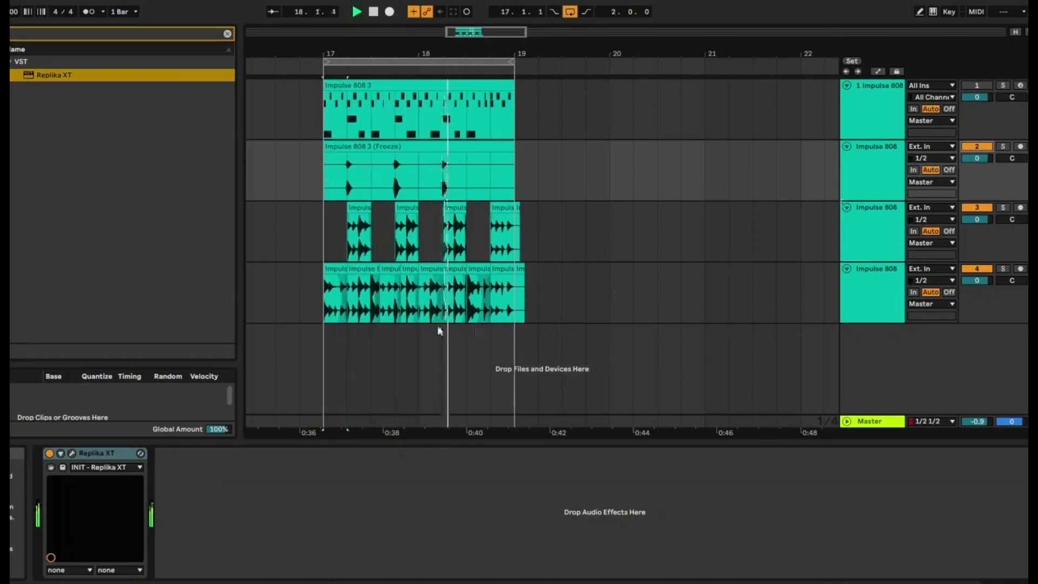
- Open Replika XT, set its modulation effect to Flanger and close the plug-in window
click(71, 452)
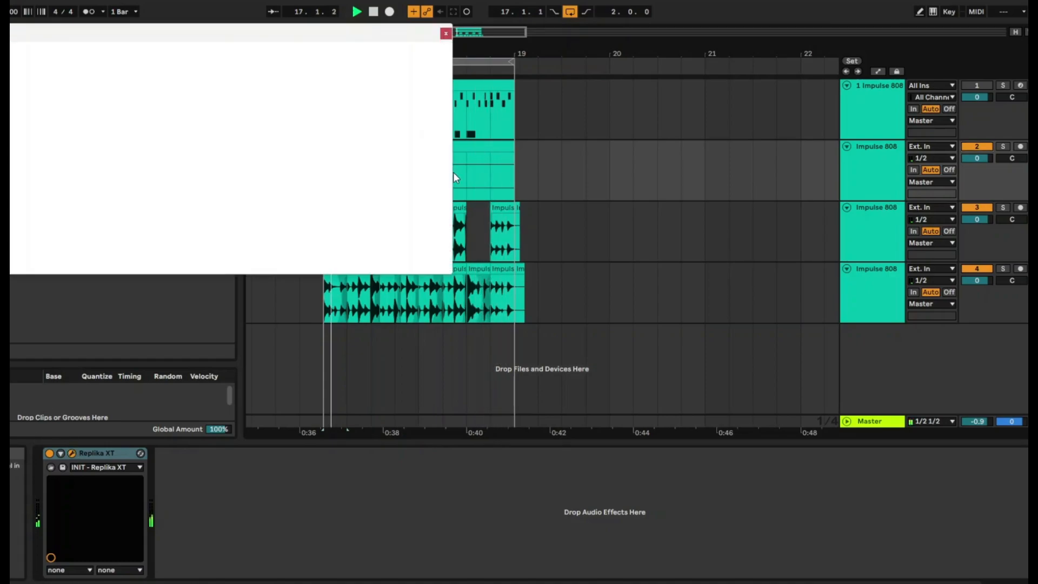
click(350, 100)
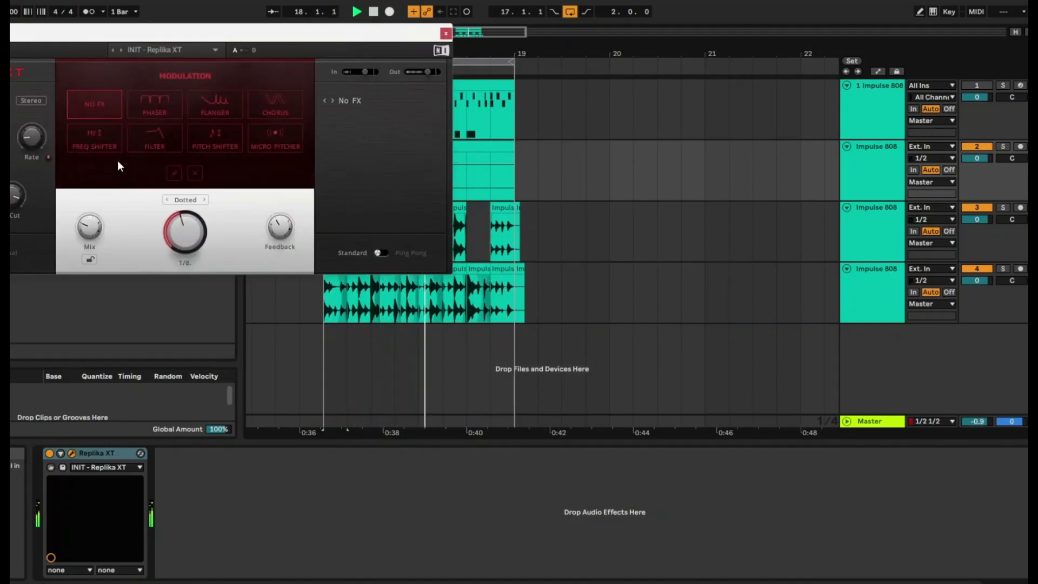
click(227, 102)
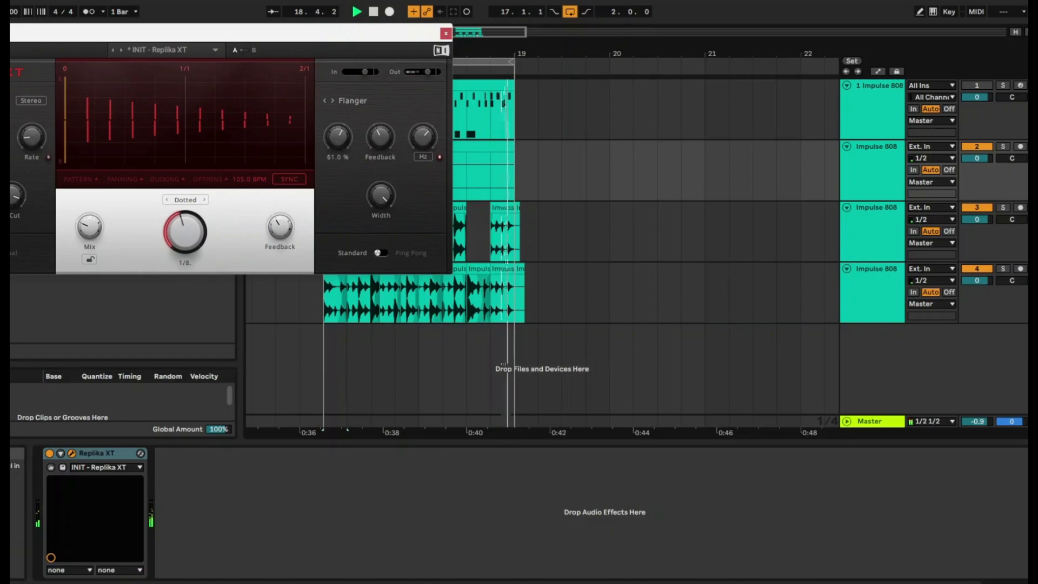
drag(392, 39, 390, 184)
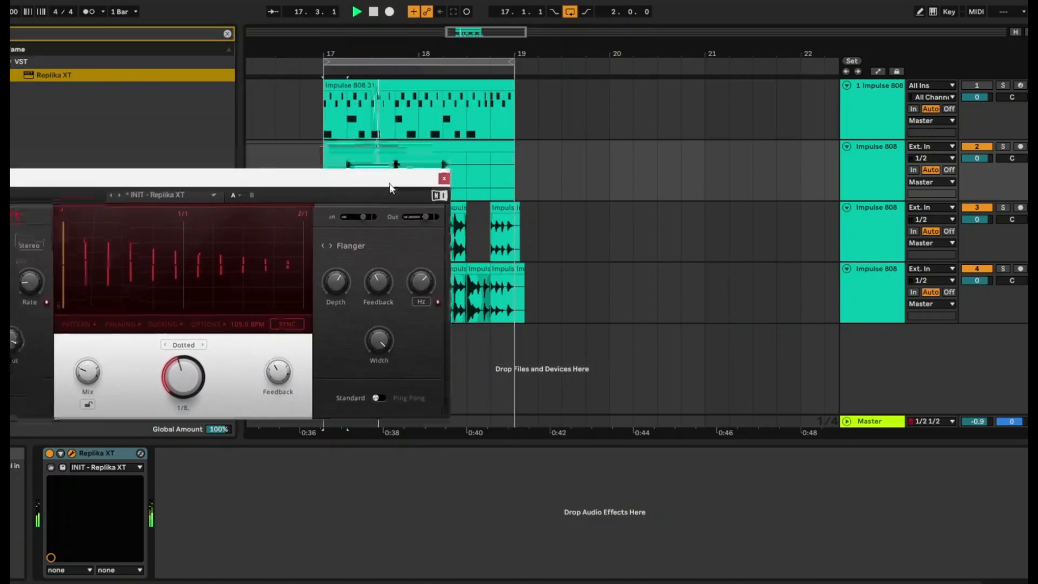
click(443, 179)
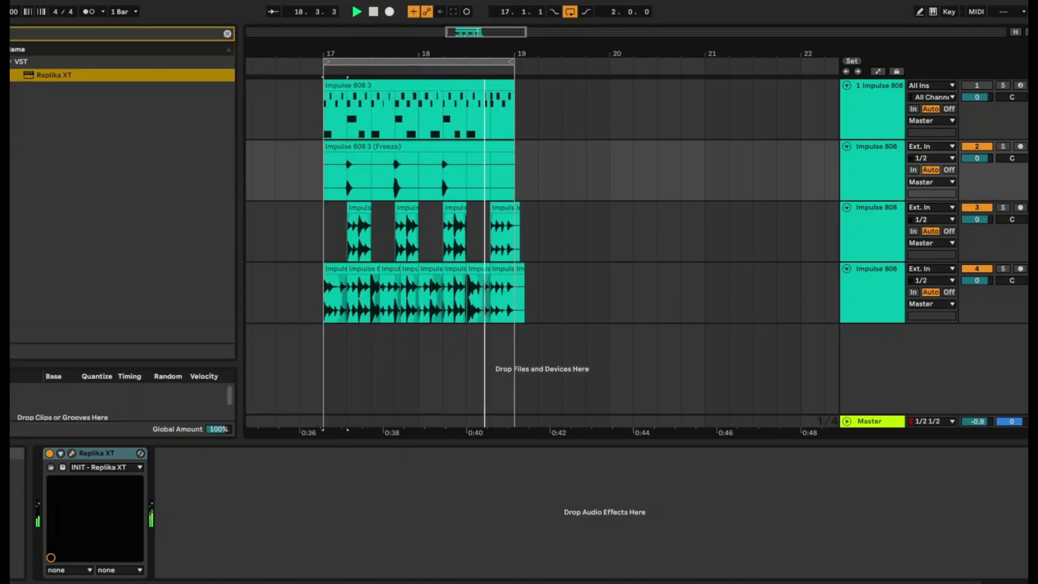
- Stop playback, duplicate the original Impulse track again and solo the new copy
key(space)
click(860, 116)
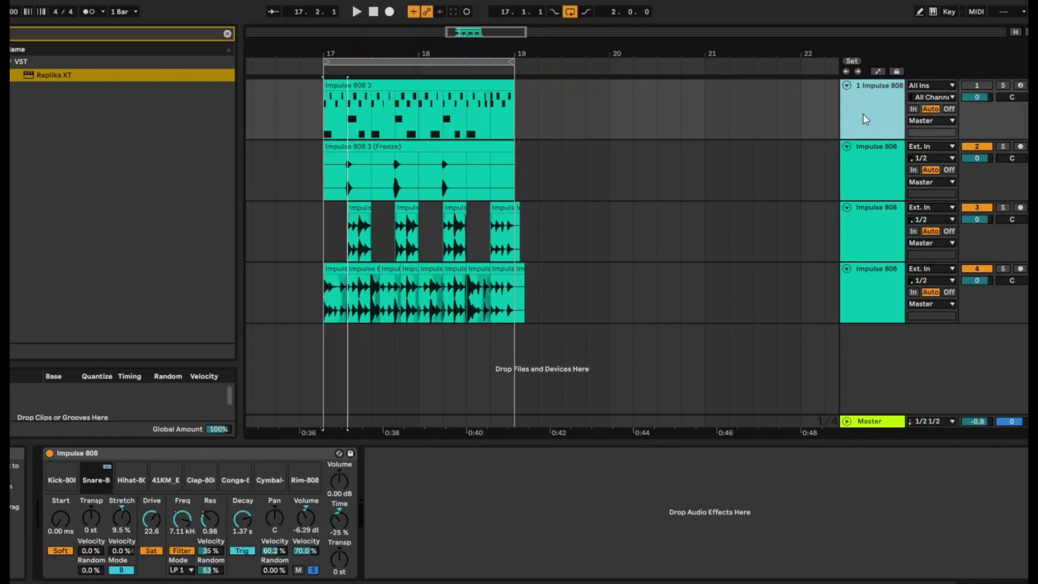
right_click(862, 113)
click(907, 145)
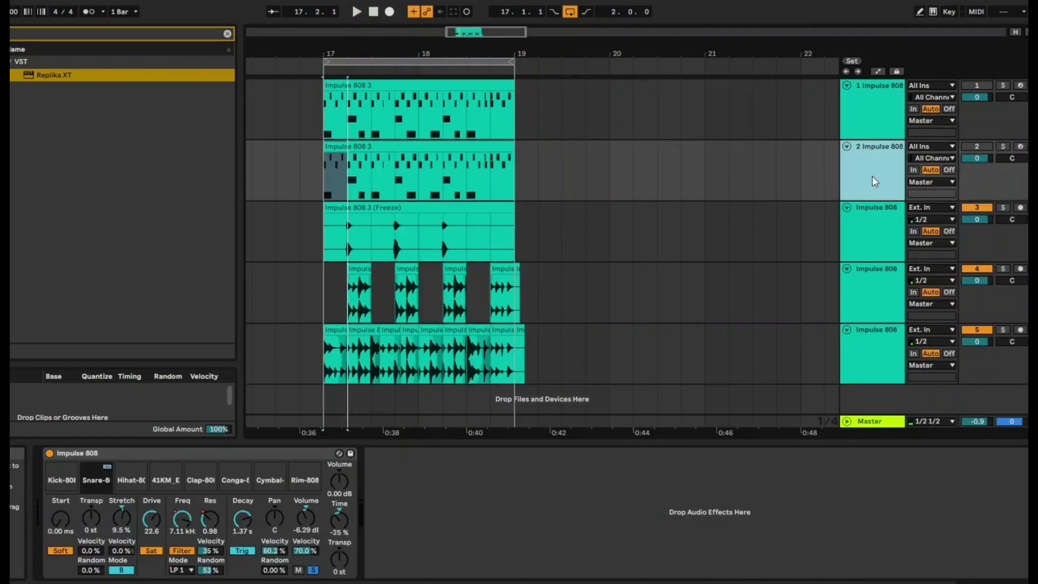
click(1002, 147)
click(880, 167)
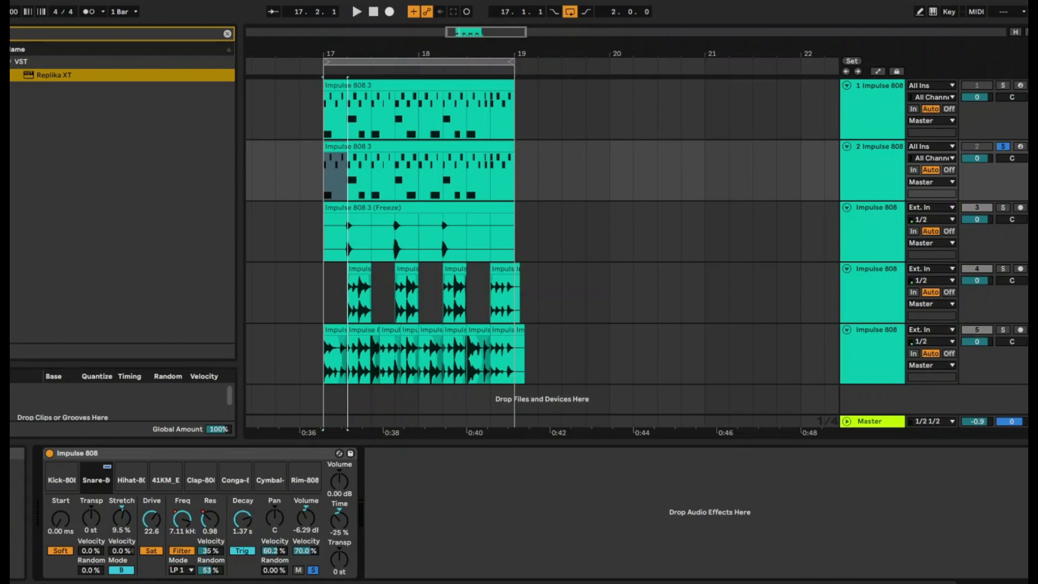
- Mute the Kick slot in the copied Impulse, play it briefly, then solo the same slot and restart playback
click(67, 481)
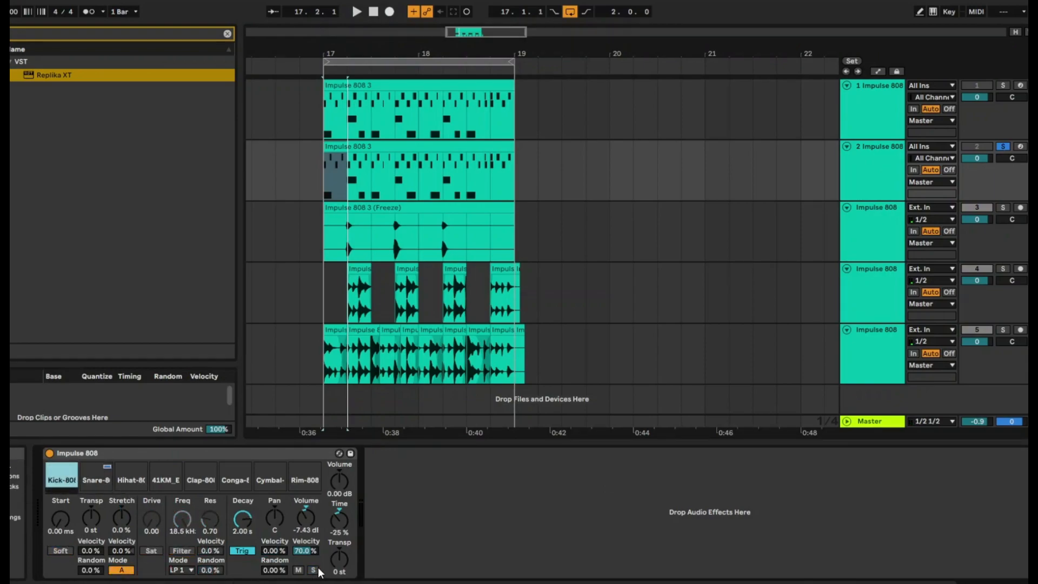
click(298, 569)
key(space)
key(space)
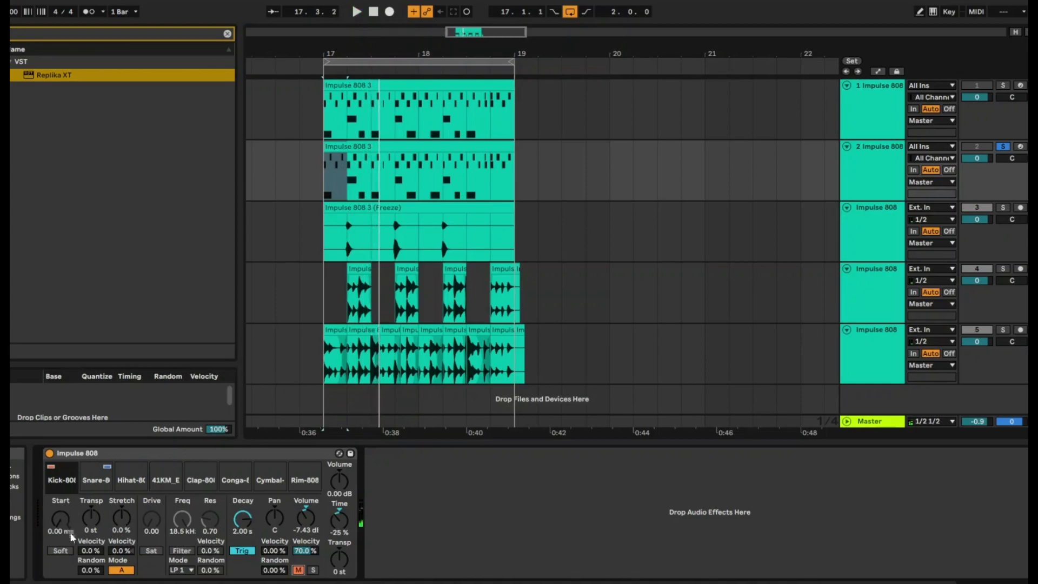
click(314, 570)
key(space)
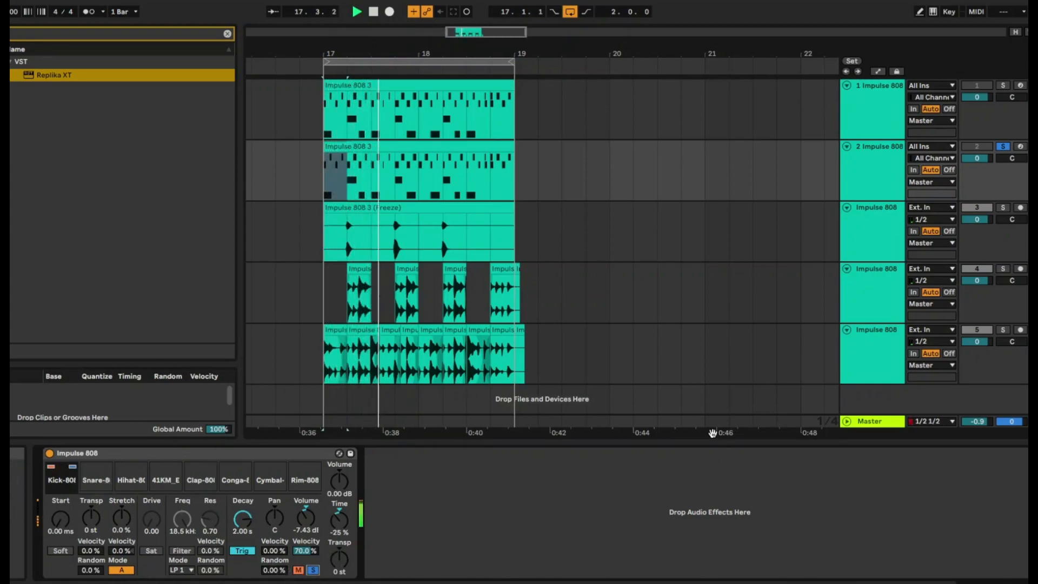
- Freeze the Impulse copy with the soloed Kick slot and flatten it to audio
right_click(881, 162)
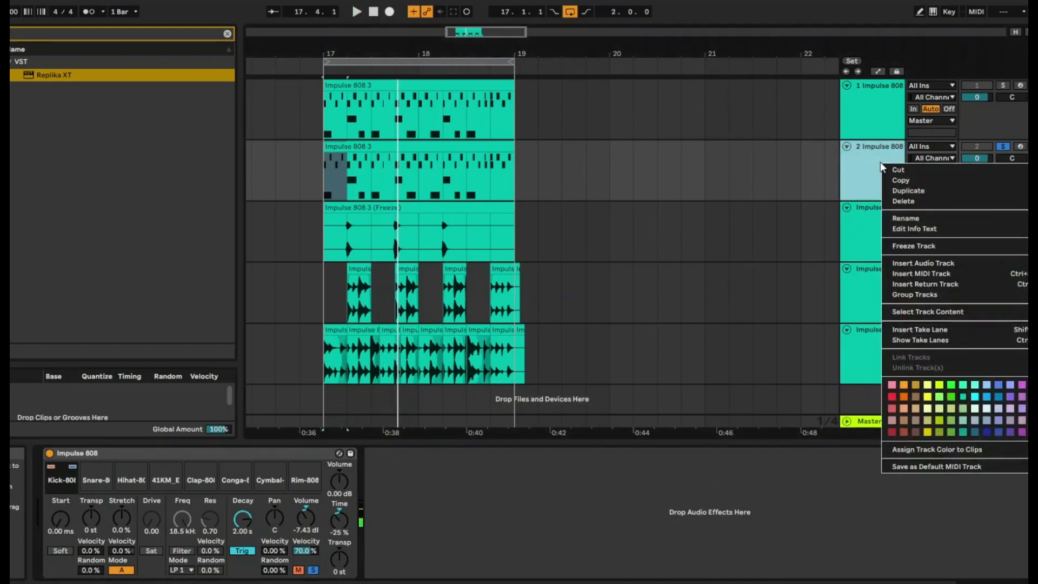
click(910, 246)
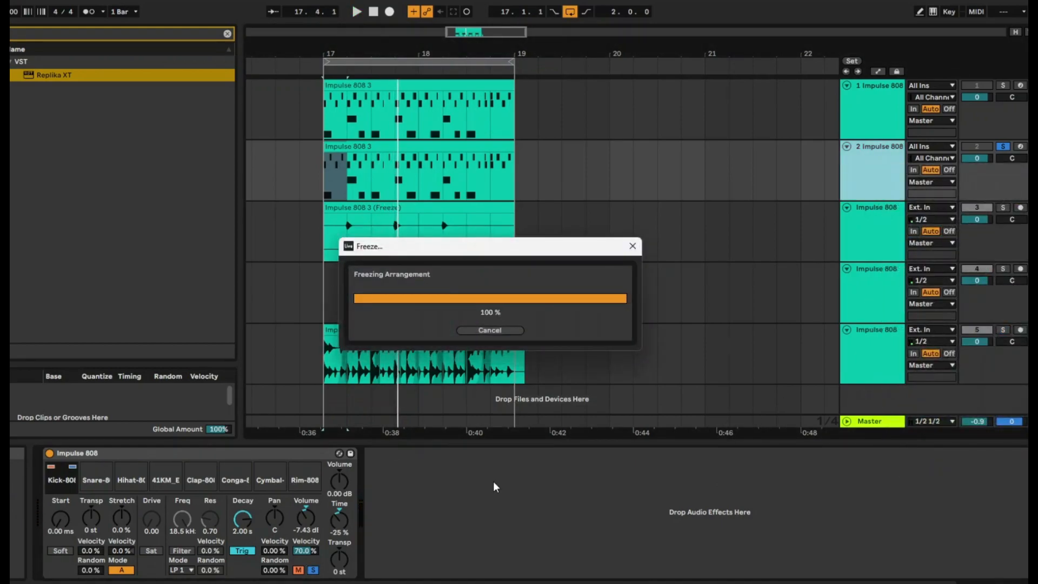
right_click(882, 172)
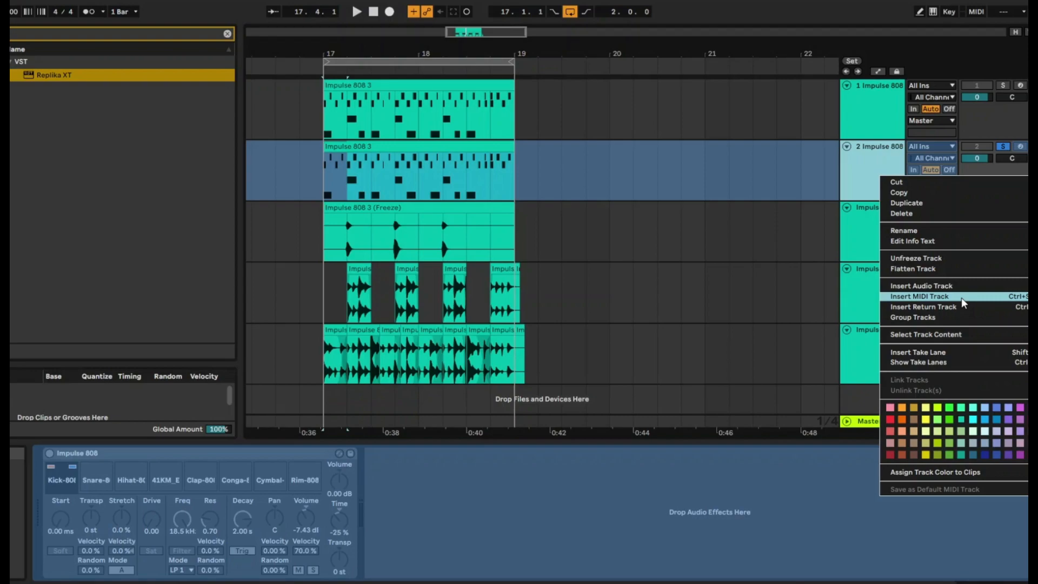
click(946, 267)
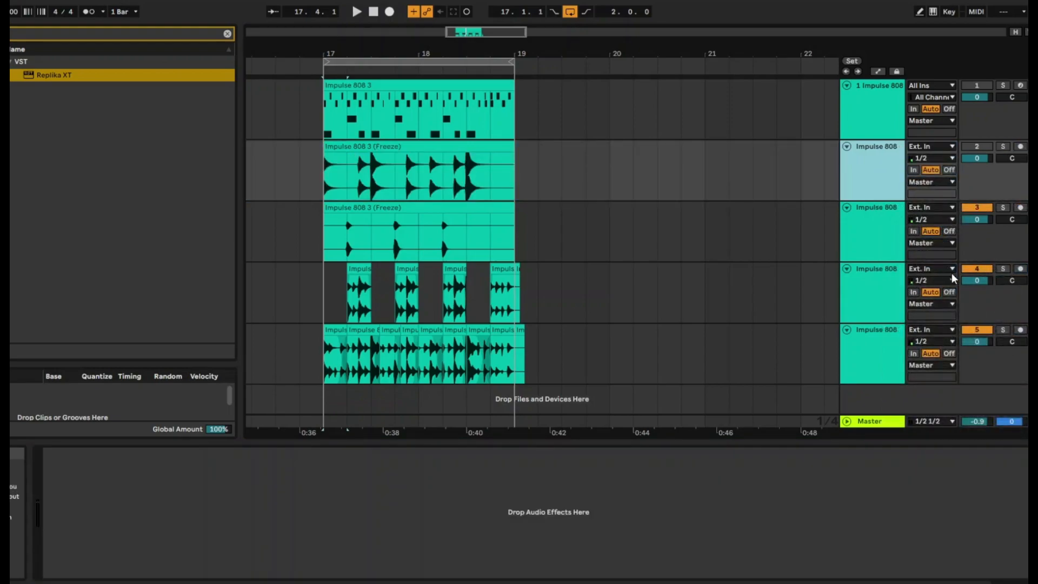
- Solo the flattened kick track and play it
click(1003, 146)
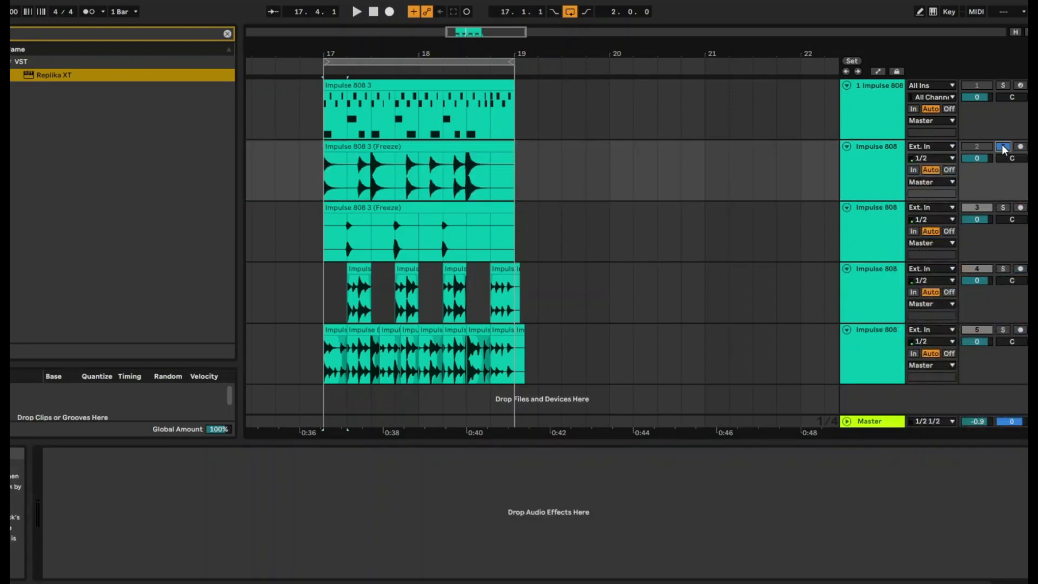
click(877, 173)
key(space)
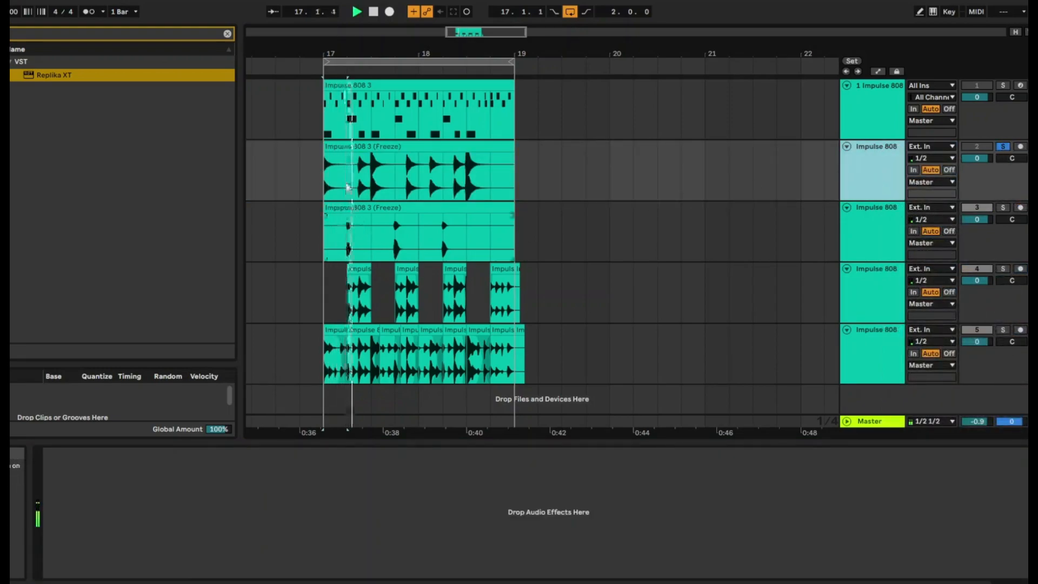
- On the flattened kick clip, turn the transient loop mode off, set its envelope to 17, enable HiQ and pitch it +3 semitones
click(346, 192)
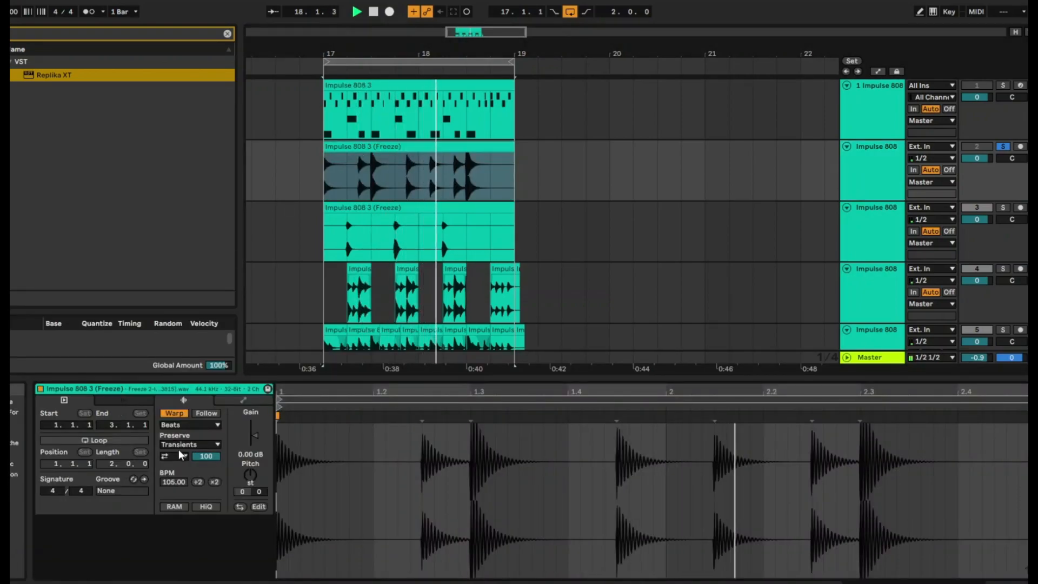
drag(206, 456, 206, 504)
click(206, 506)
scroll(250, 471, up, 2)
scroll(250, 472, up, 1)
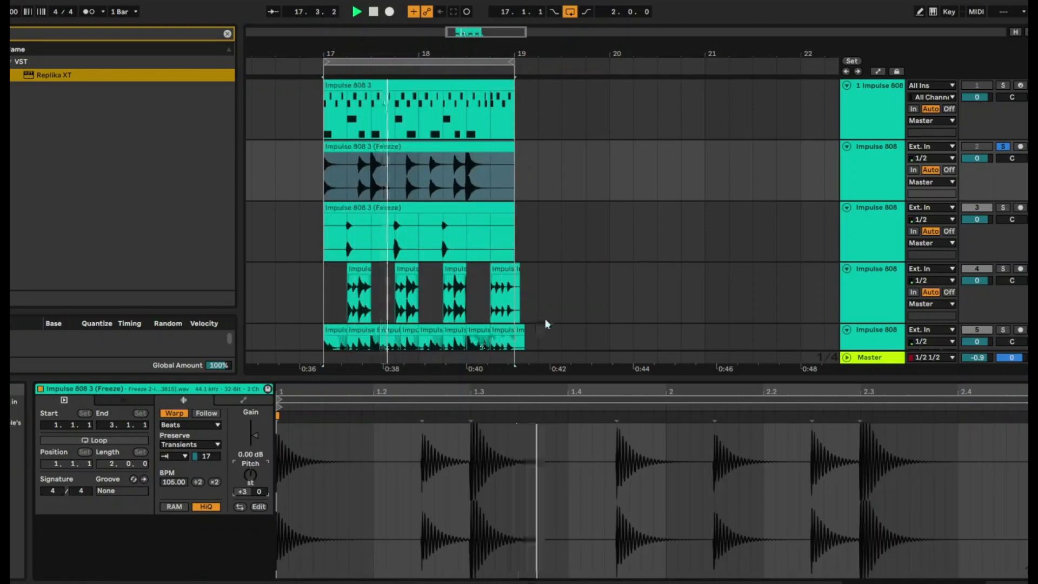
- Unsolo the flattened kick track and activate it so it plays with the other tracks
click(1005, 148)
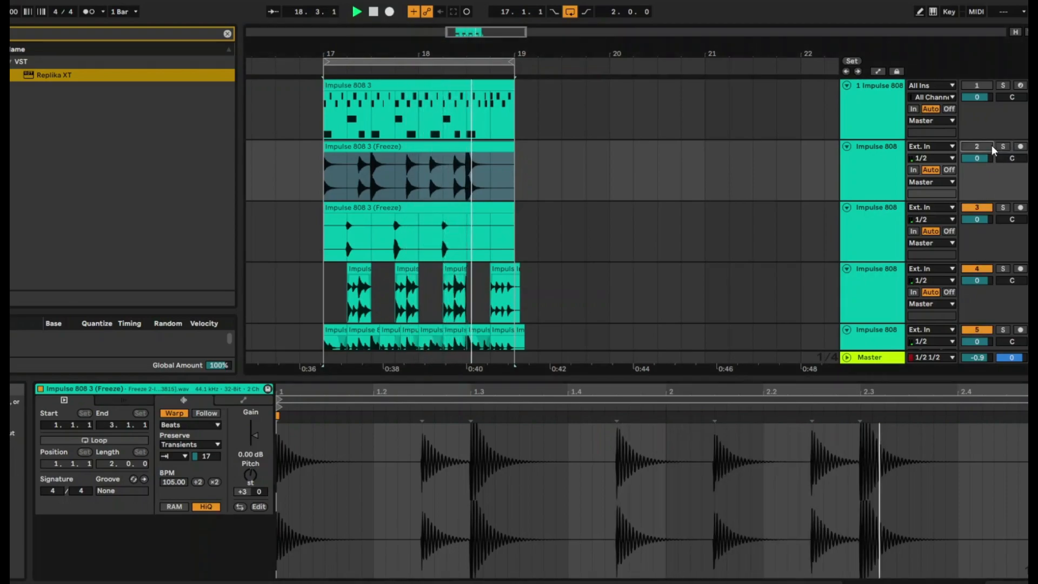
click(990, 146)
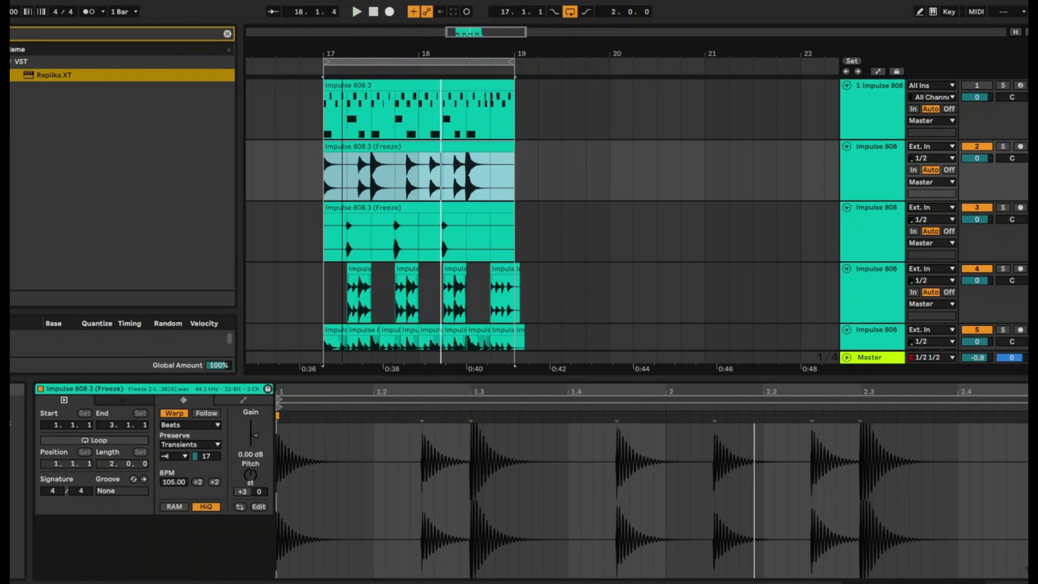
- Set the fixed grid to 1/16 and move the flattened kick clip one sixteenth note later
scroll(320, 160, up, 5)
scroll(320, 161, up, 2)
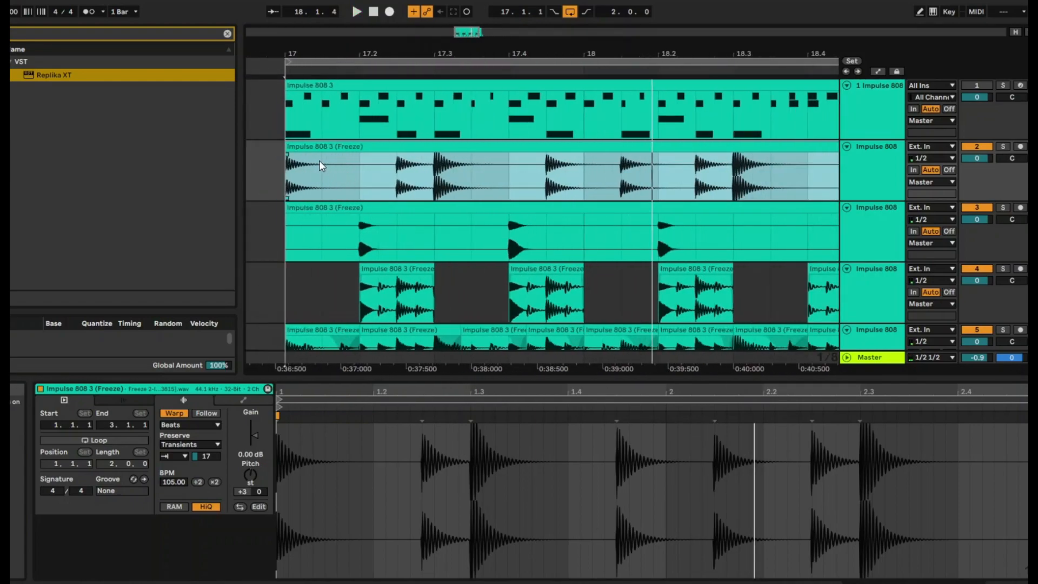
right_click(356, 180)
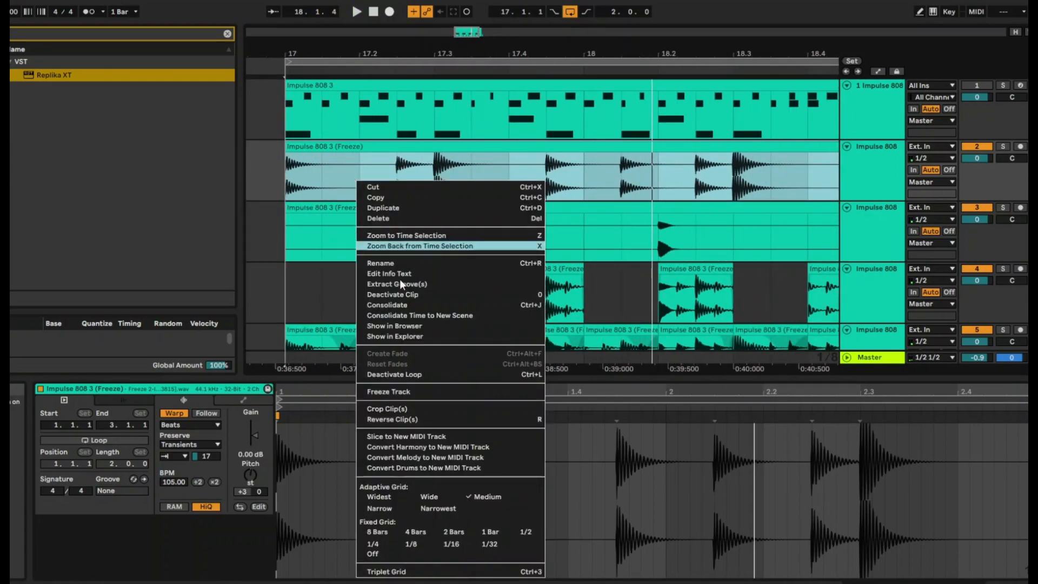
click(450, 544)
drag(301, 145, 320, 145)
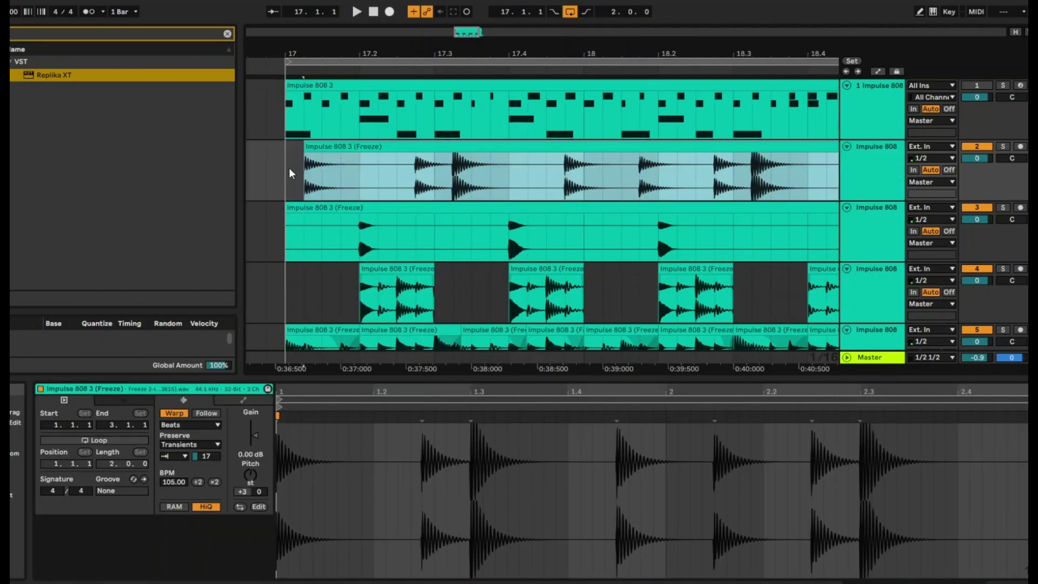
- Play the loop from bar 17, briefly deactivating the flattened snare track to compare the groove without it
click(288, 173)
key(space)
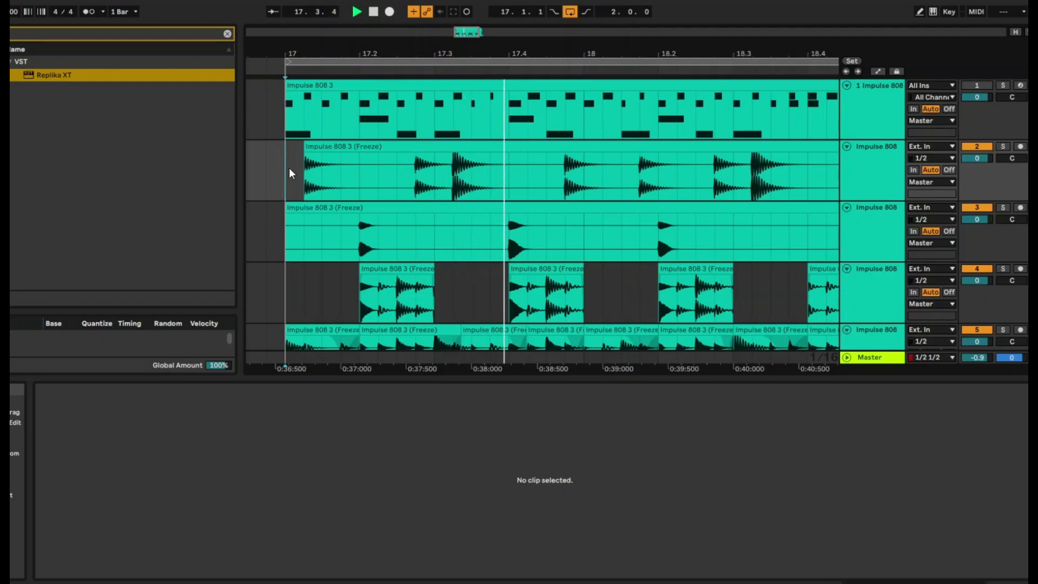
click(965, 207)
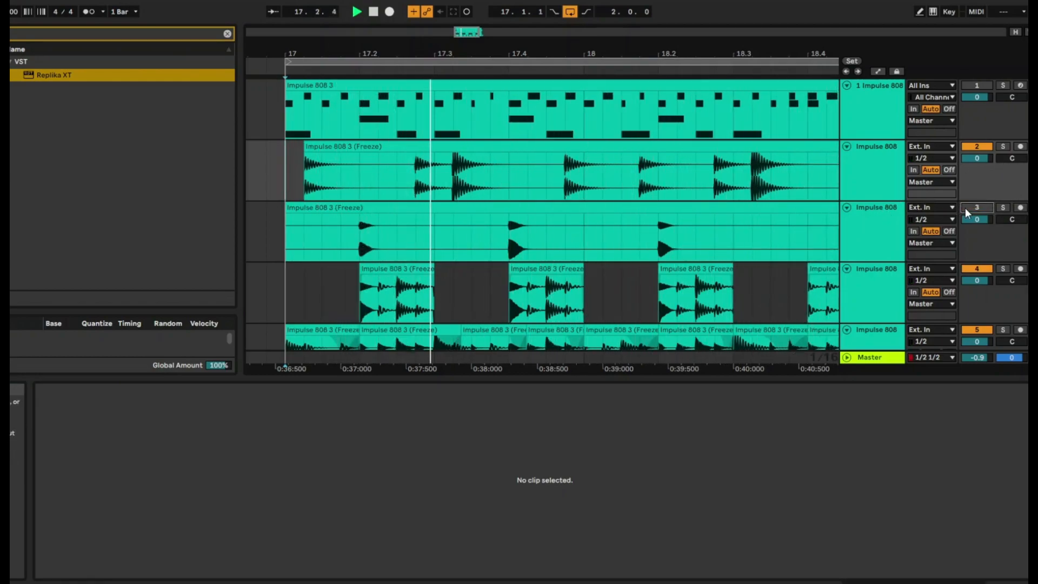
click(965, 207)
- Copy the sixteenth-note snare hit at 18.2 on the flattened snare track, paste it at 18.4.3 and duplicate it once
drag(764, 57, 705, 39)
drag(638, 243, 630, 239)
key(space)
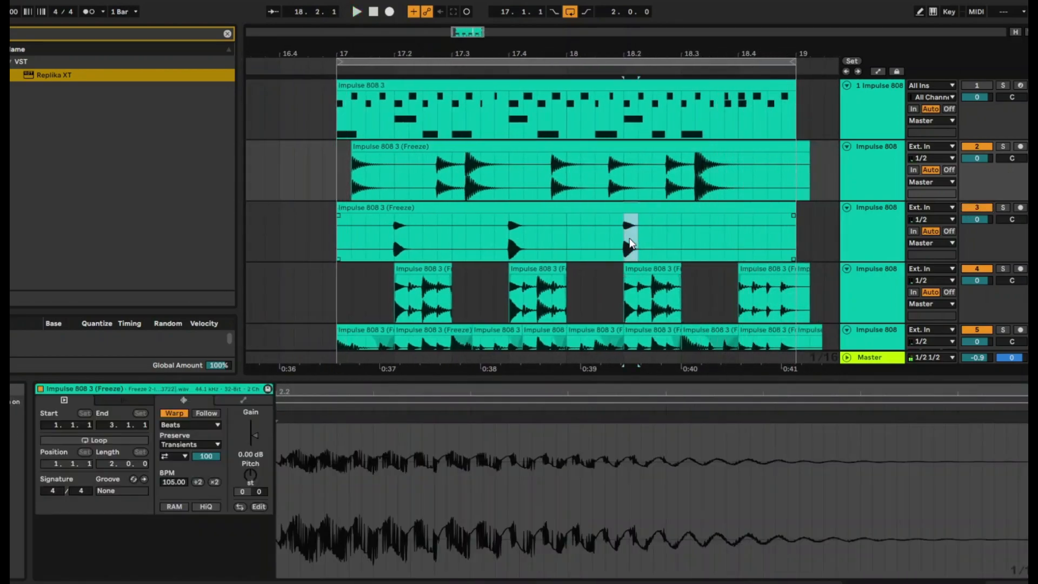
click(764, 235)
key(ctrl+v)
key(ctrl+d)
- Play the loop, adjust Replika XT's dry/wet mix on the flattened snare track and close the plug-in window
click(685, 231)
key(space)
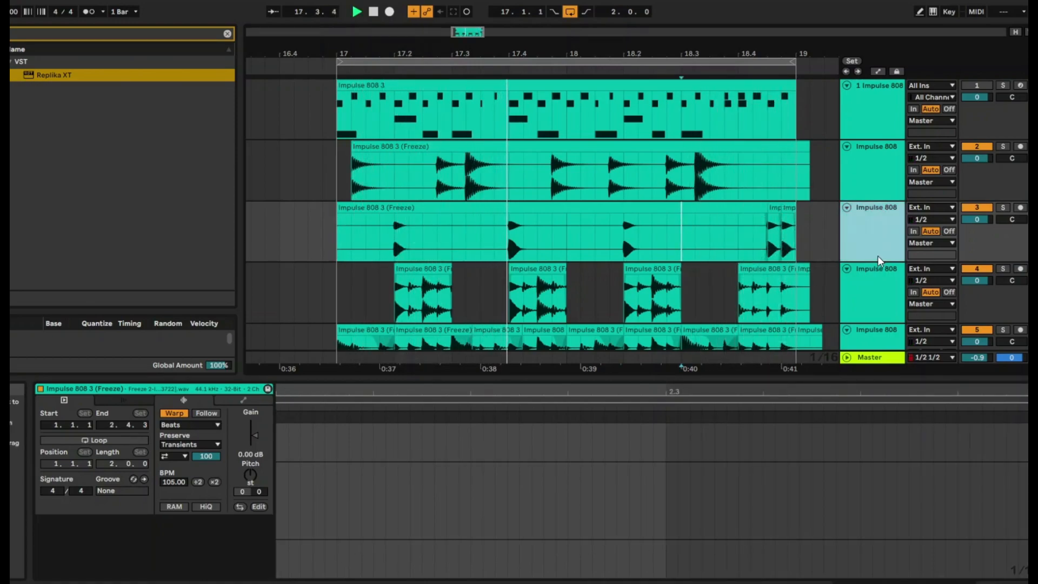
click(872, 232)
click(72, 454)
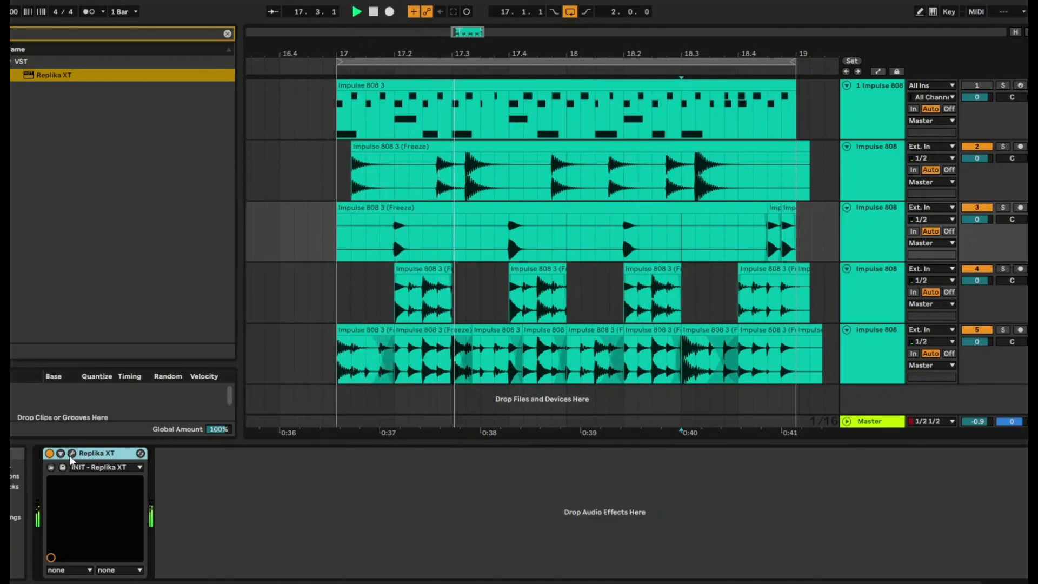
click(72, 453)
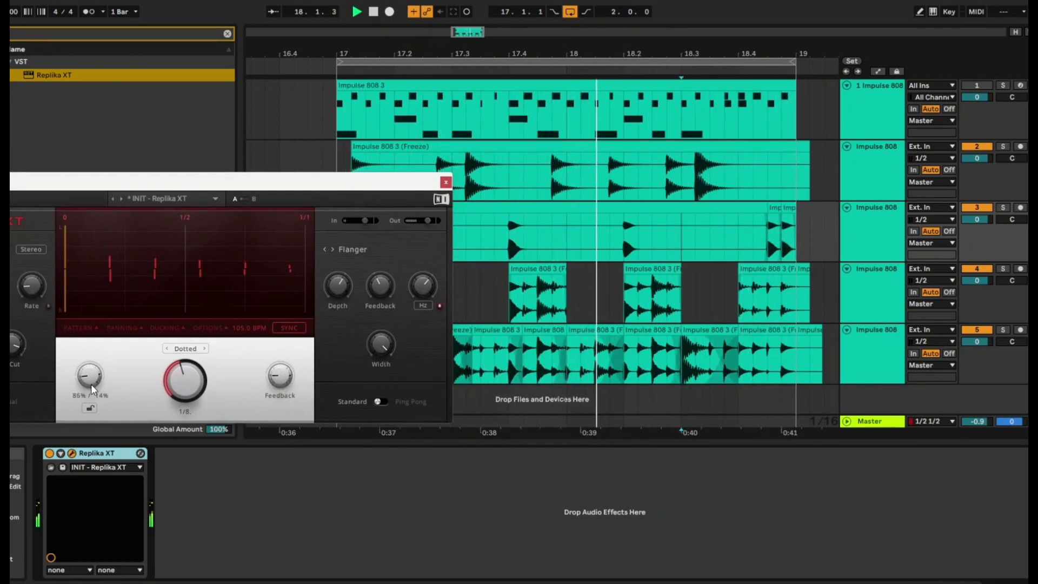
click(447, 182)
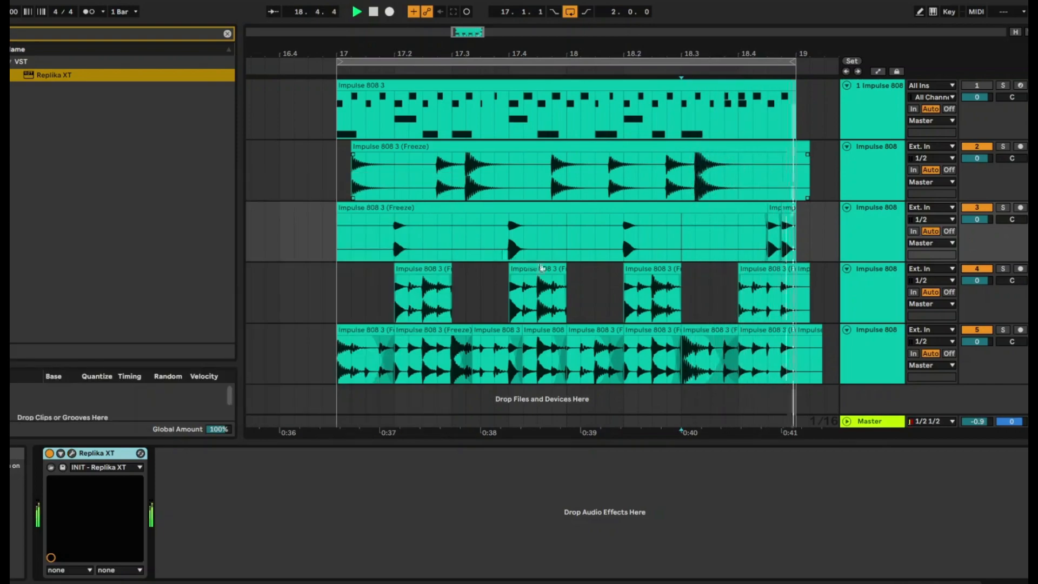
click(662, 62)
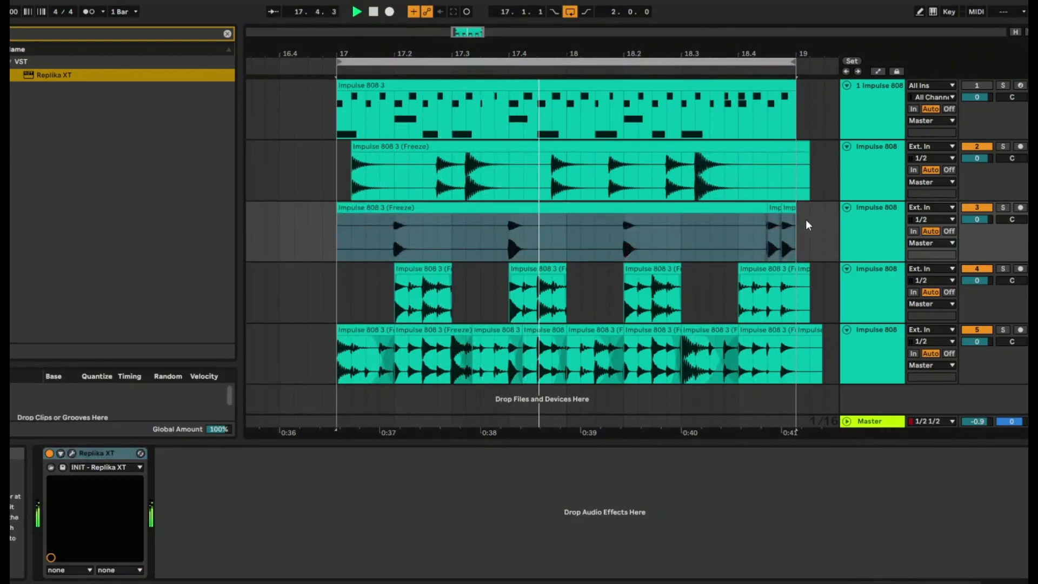
click(847, 208)
click(846, 146)
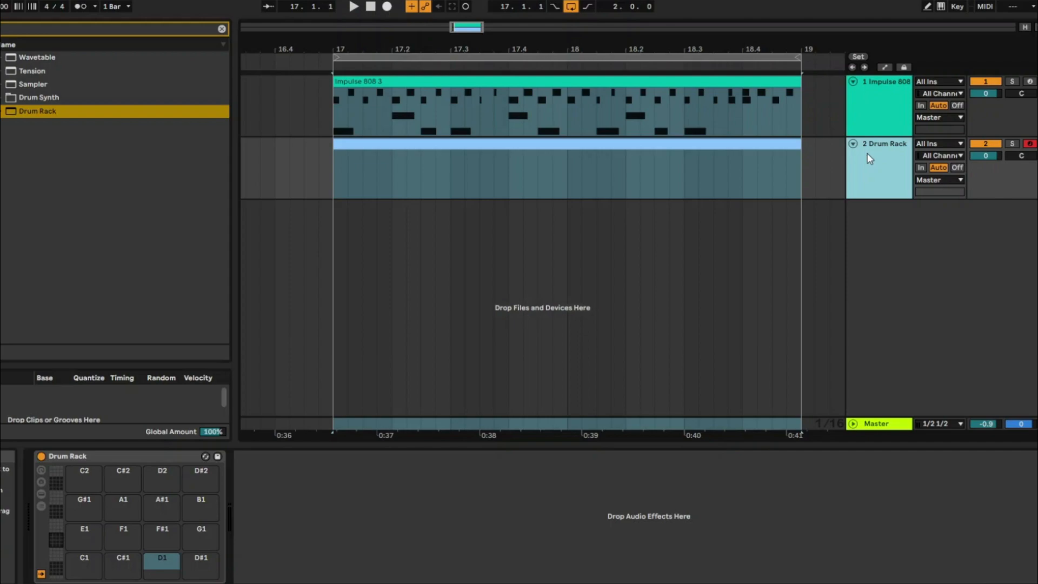
- Copy the Impulse 808 device from the first track and paste it into the Drum Rack's C1 pad
click(897, 119)
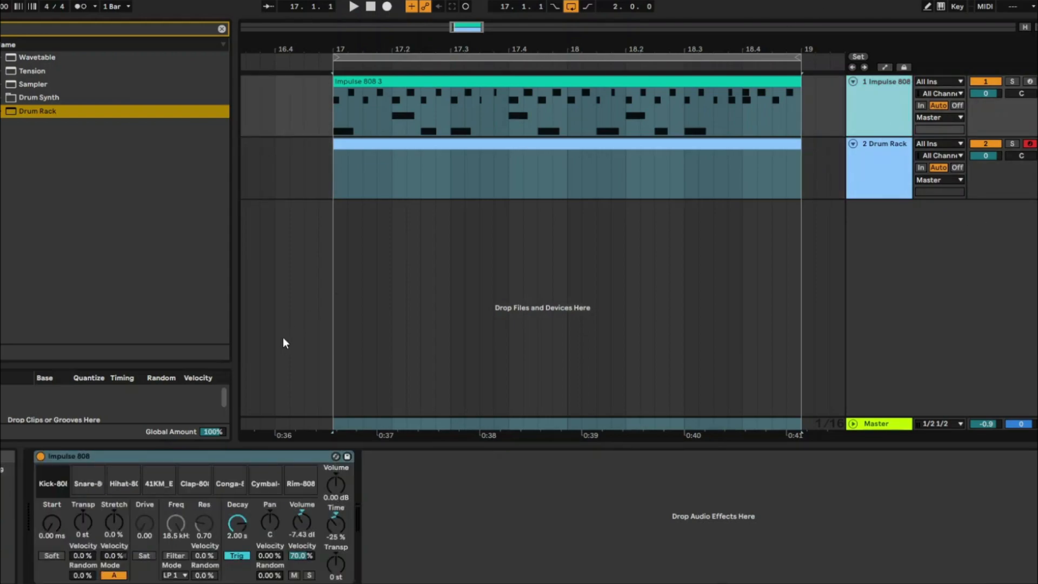
click(174, 456)
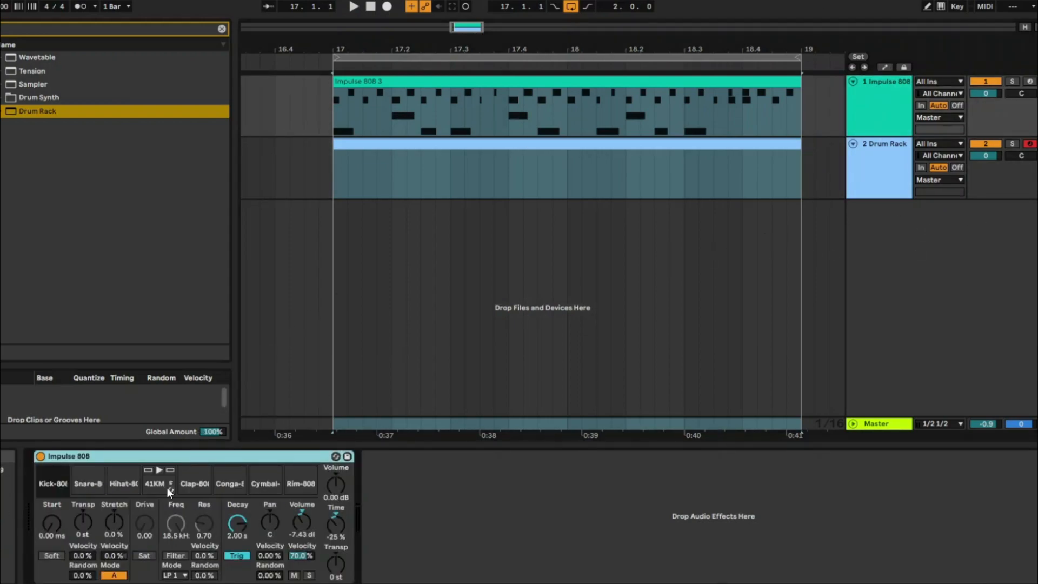
right_click(149, 459)
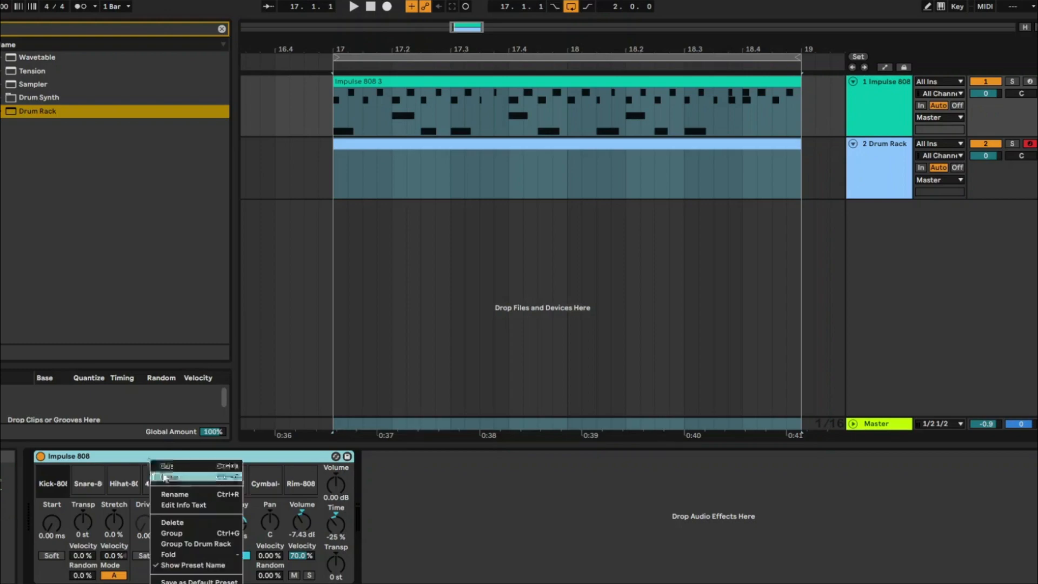
click(165, 478)
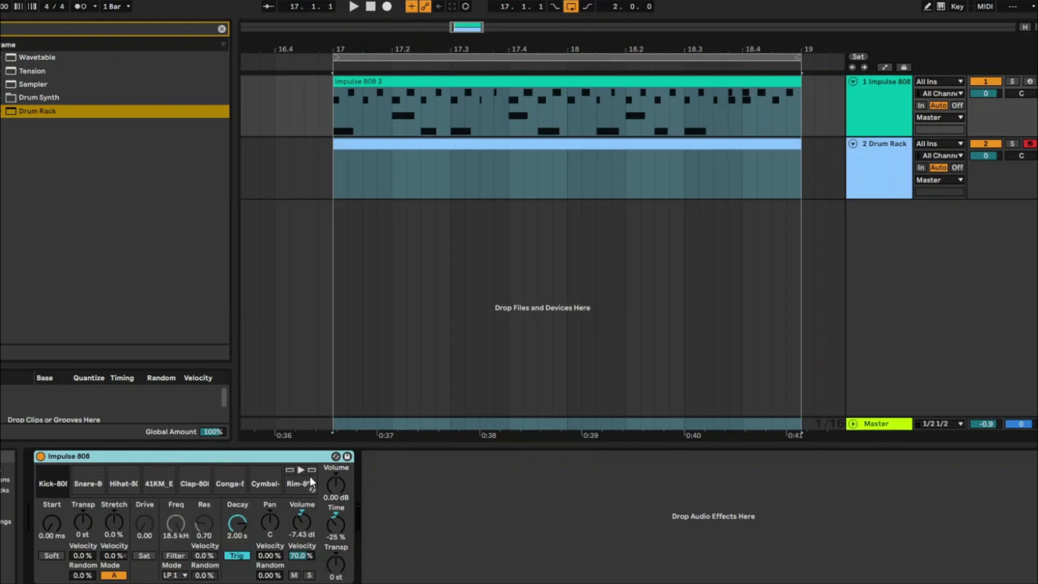
click(880, 172)
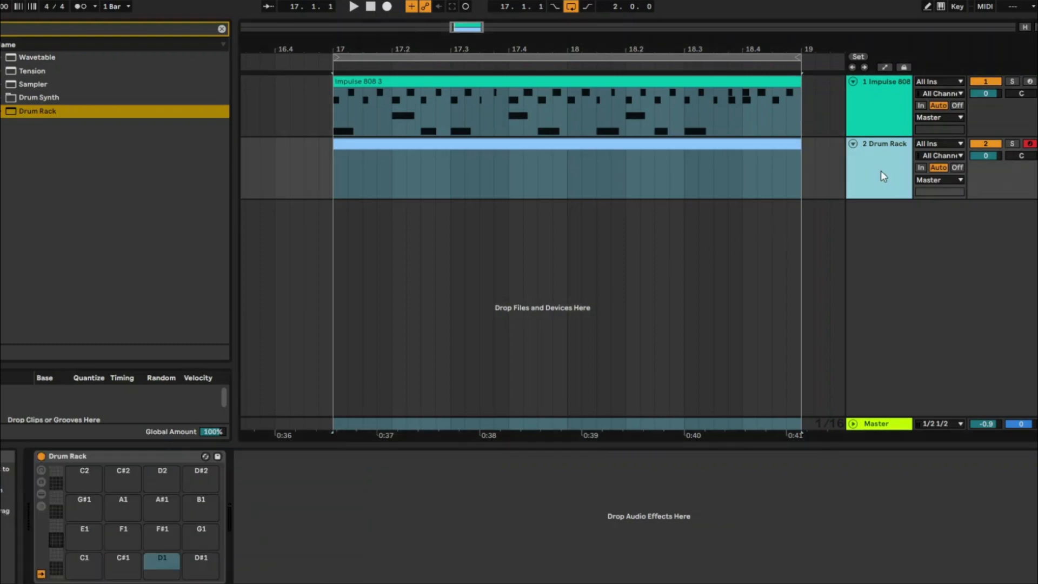
click(84, 565)
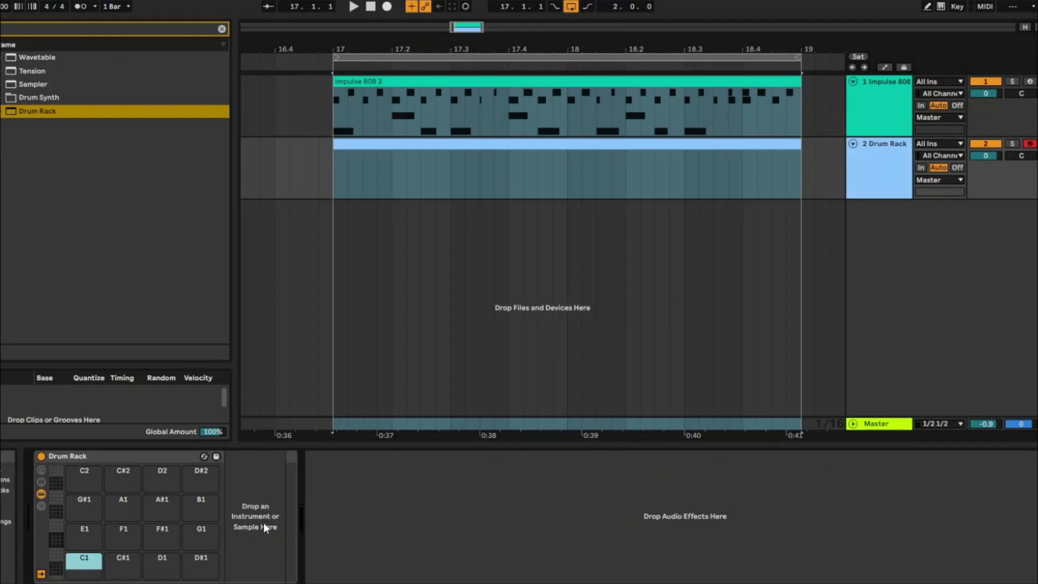
right_click(264, 524)
click(284, 532)
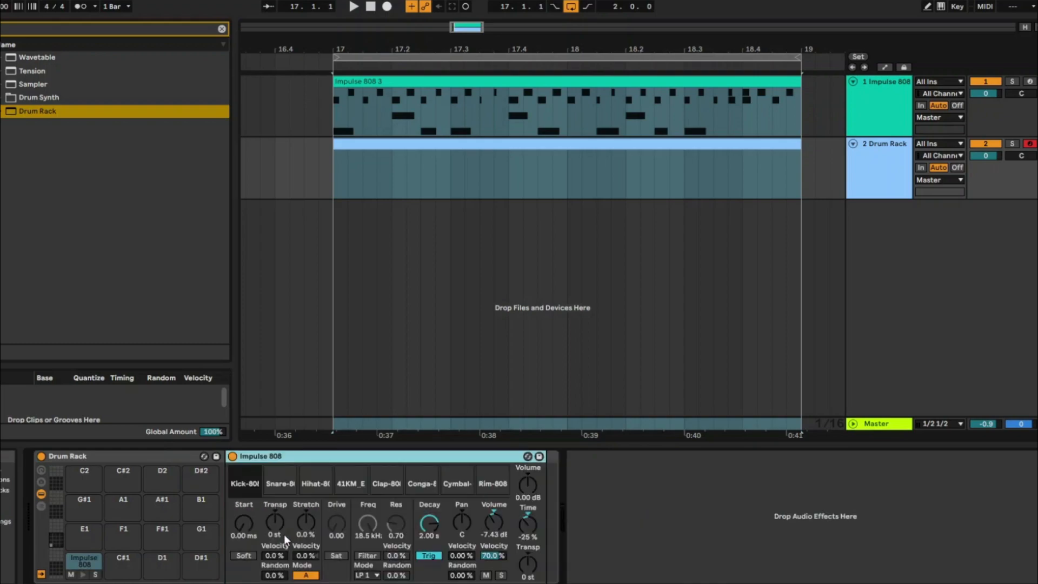
- Paste another copy of Impulse 808 into the Drum Rack's C#1 pad
click(121, 569)
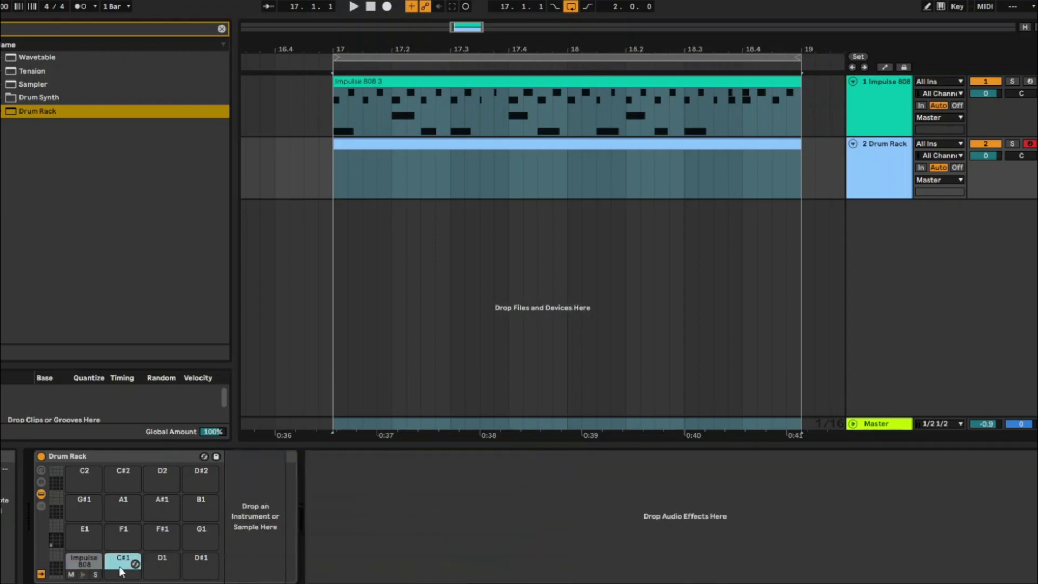
right_click(252, 531)
click(285, 542)
- Paste another copy of Impulse 808 into the Drum Rack's D1 pad
click(157, 568)
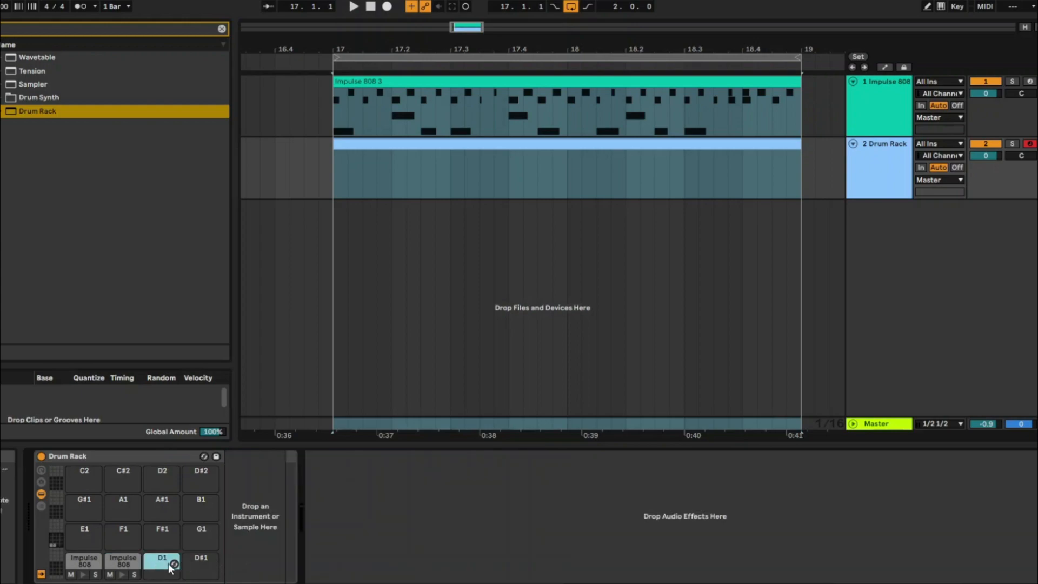
click(260, 533)
right_click(260, 531)
click(252, 525)
right_click(264, 537)
click(281, 543)
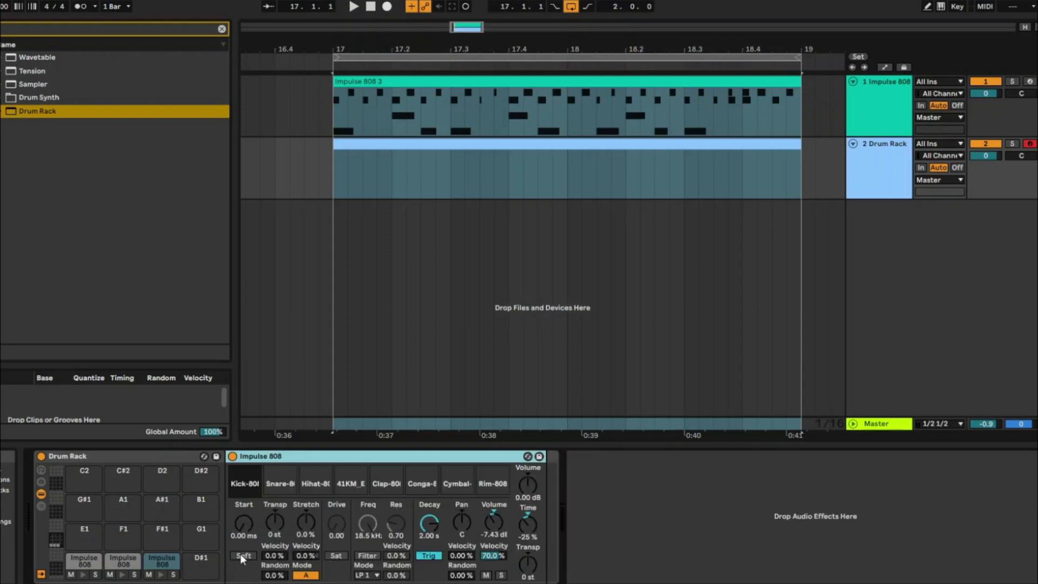
- Paste another copy of Impulse 808 into the Drum Rack's D#1 pad and select the Drum Rack track
click(201, 563)
right_click(276, 531)
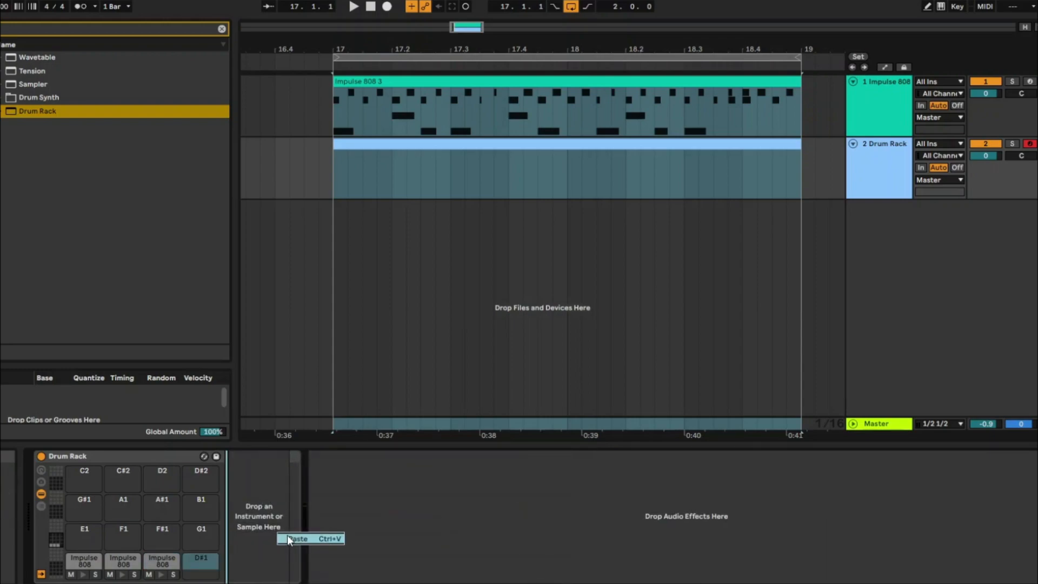
click(287, 535)
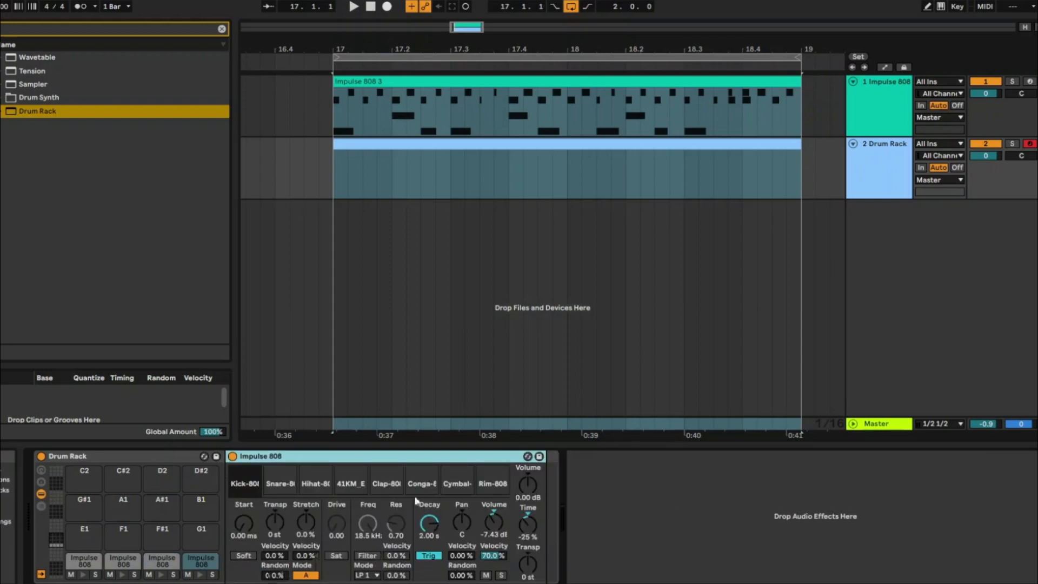
click(886, 161)
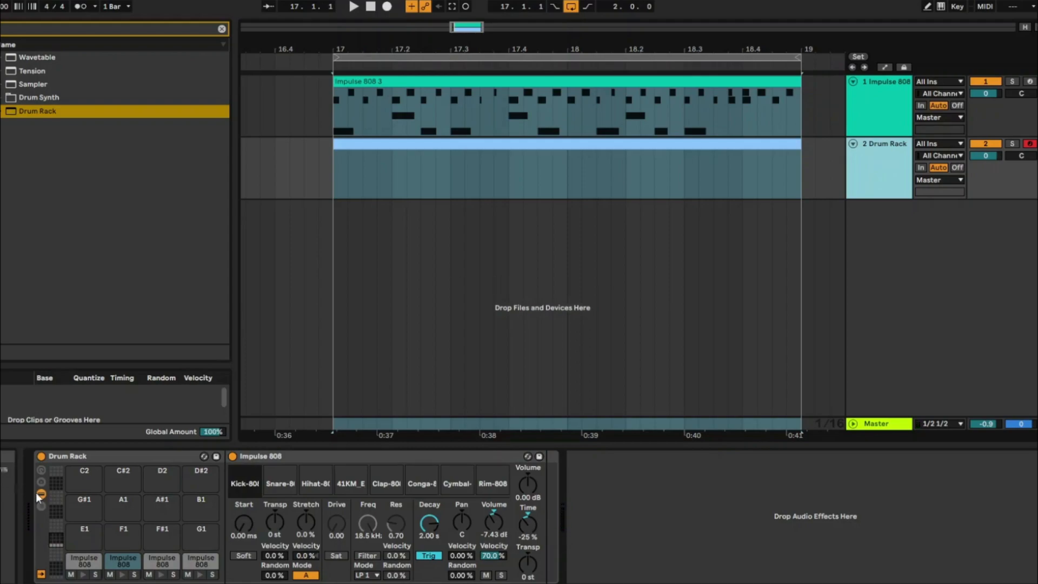
- Show the Drum Rack's chain list, select the four Impulse 808 chains in turn and audition them
click(42, 506)
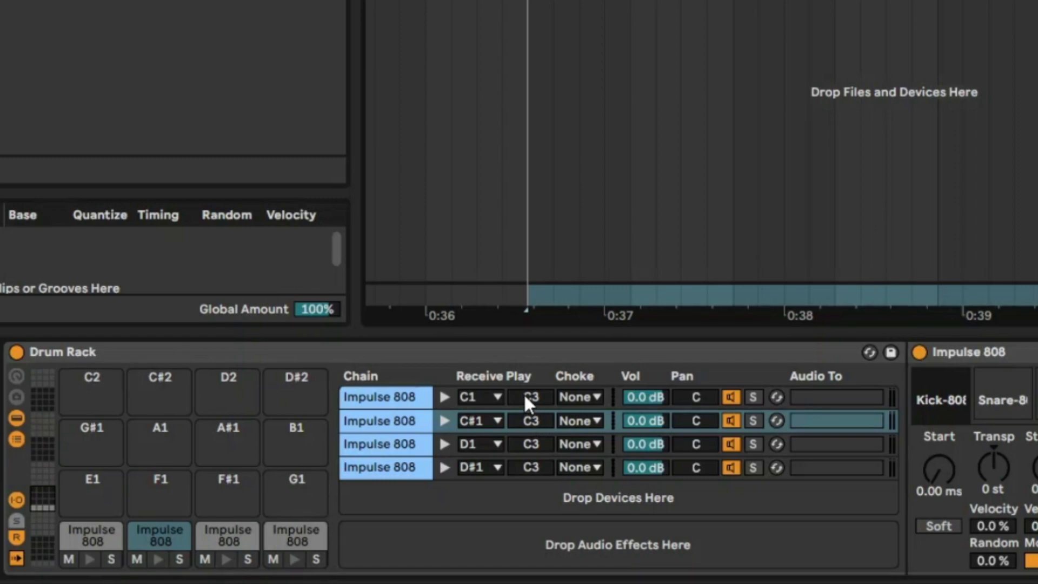
click(387, 400)
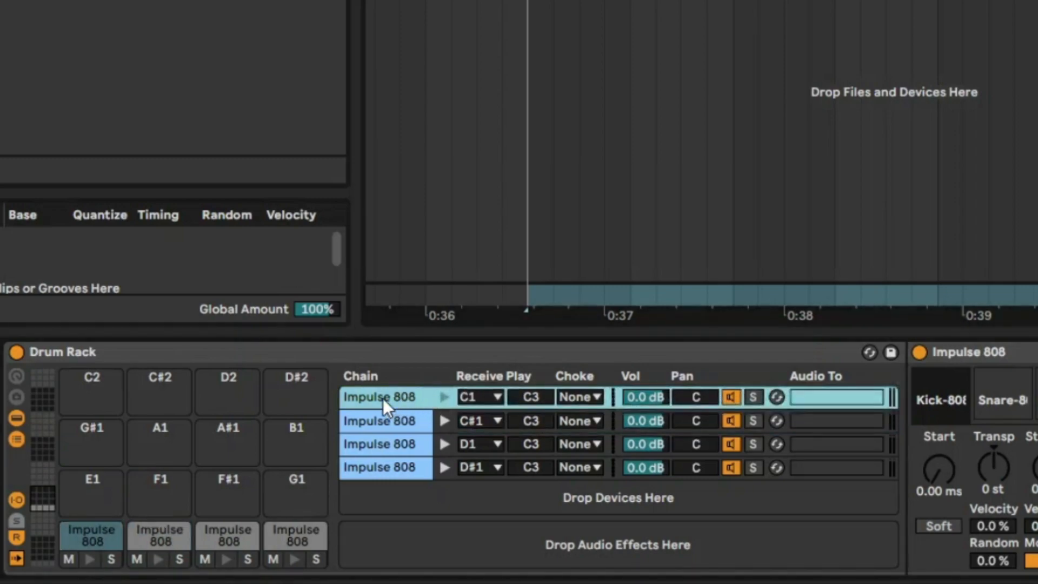
click(540, 421)
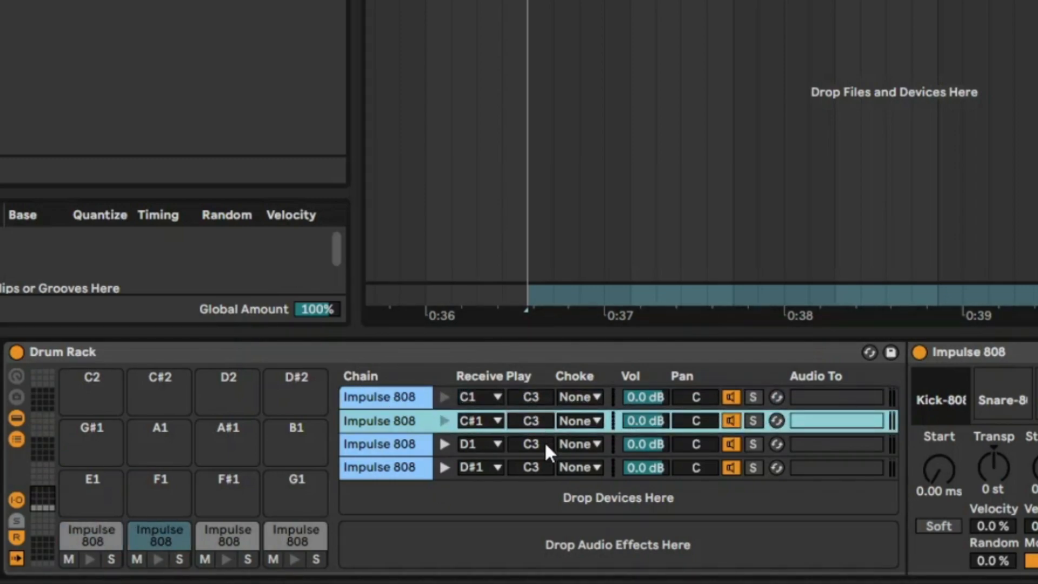
click(543, 443)
click(540, 465)
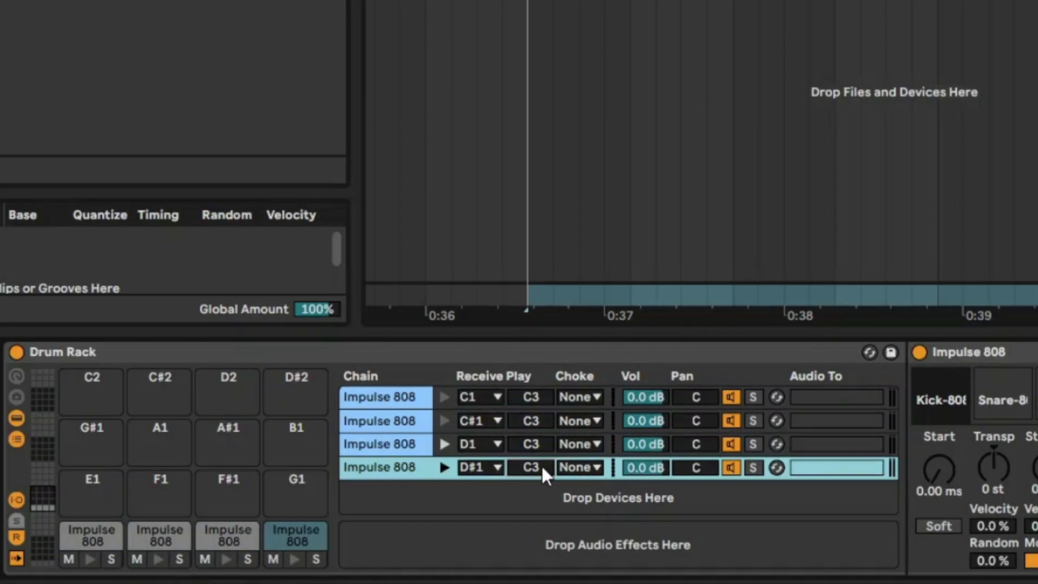
click(527, 401)
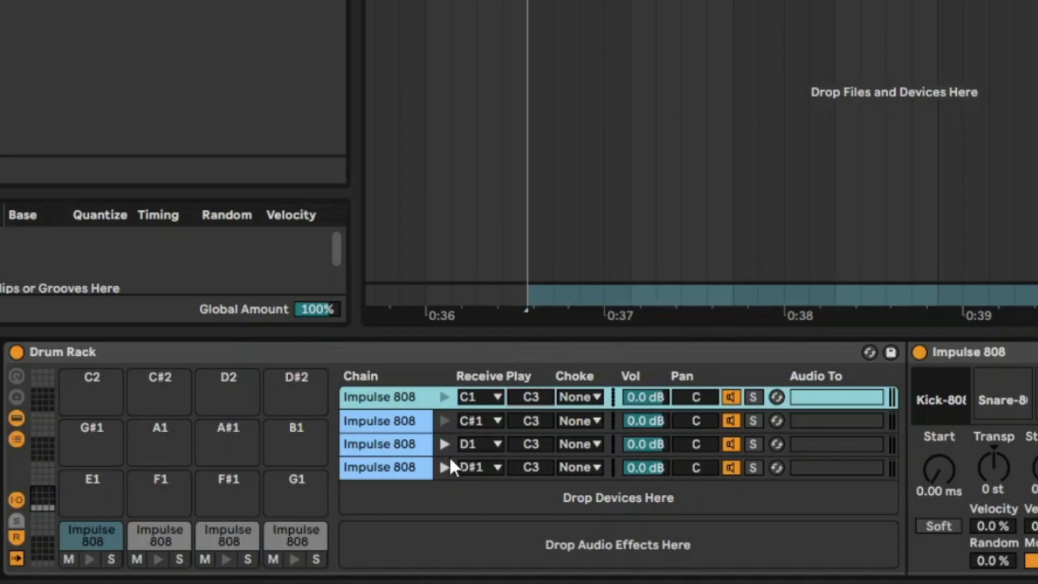
key(a)
key(s)
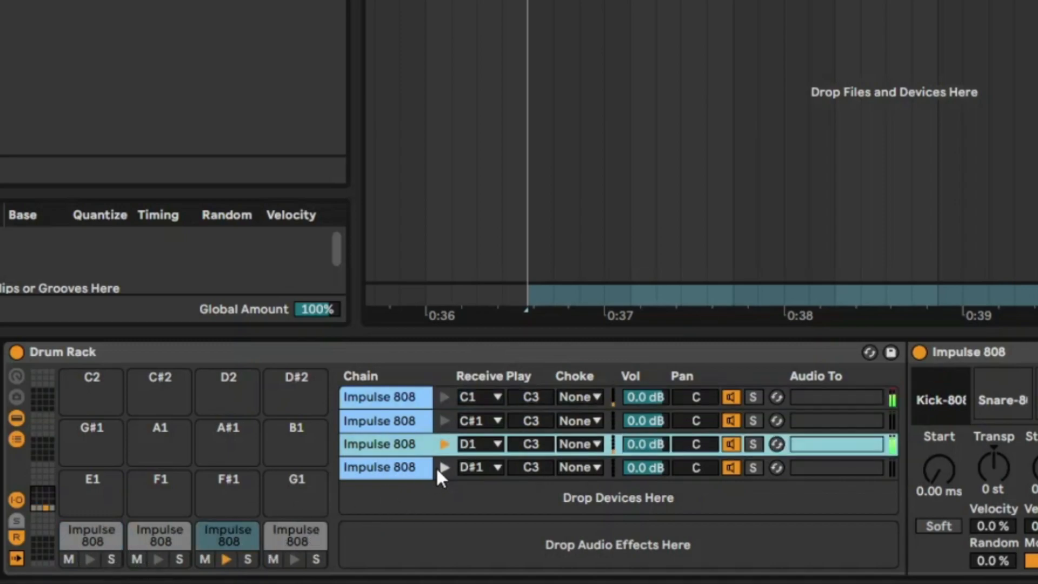
- Set the chains' Play notes to D3 for C#1, E3 for D1 and F3 for D#1
click(535, 407)
click(534, 419)
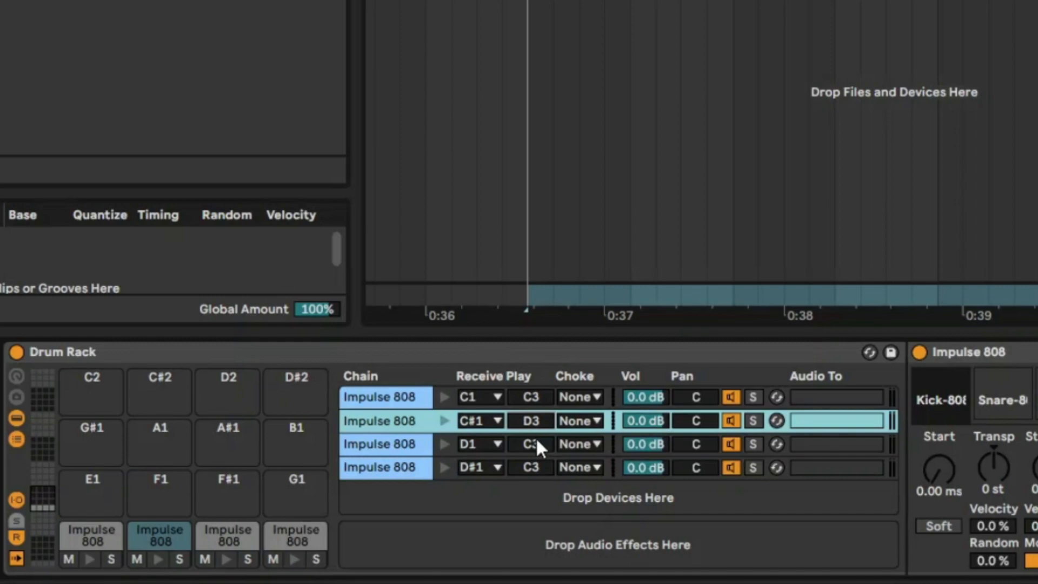
click(537, 438)
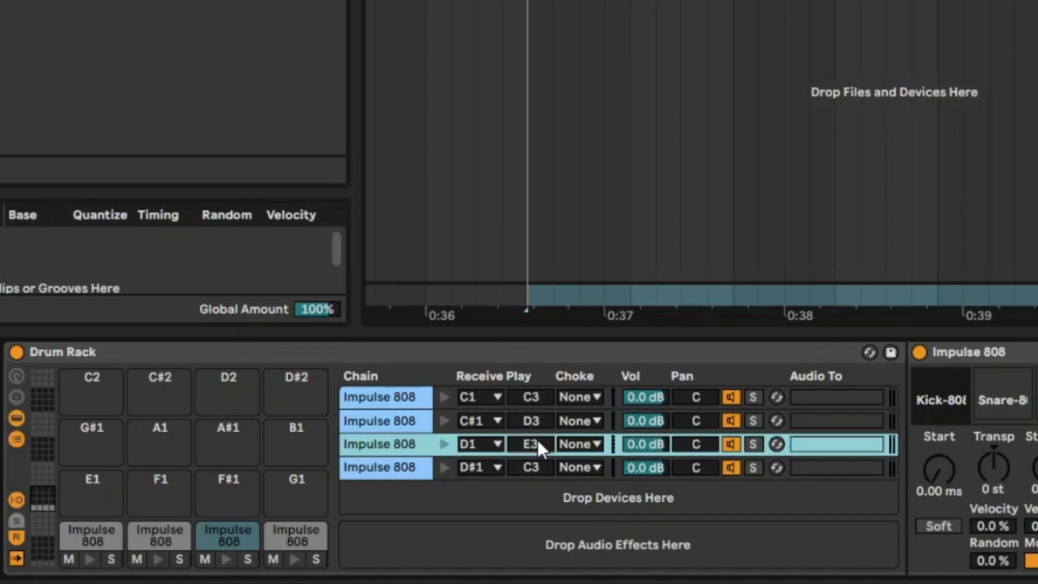
key(Down)
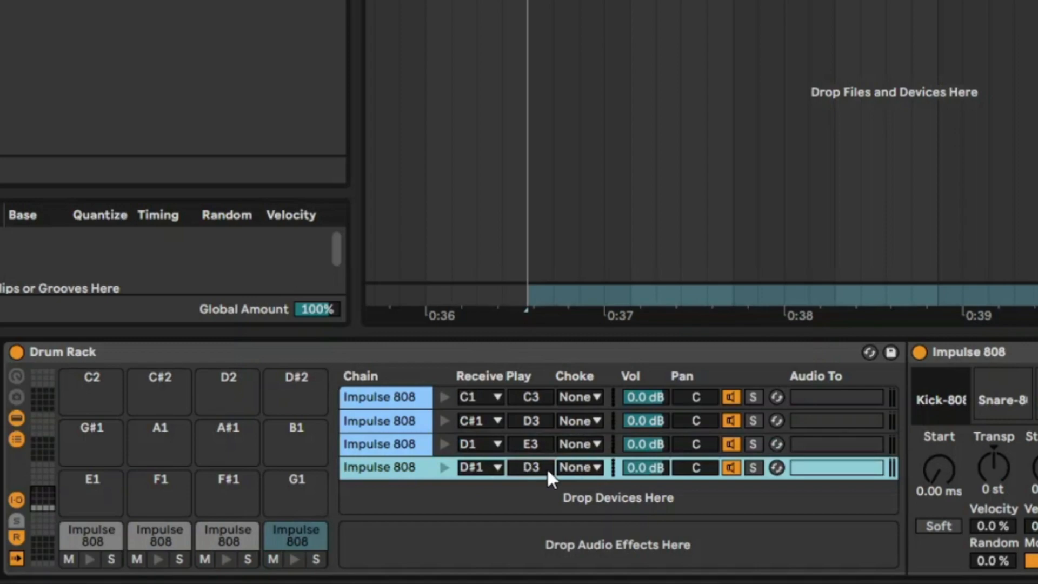
scroll(547, 468, up, 2)
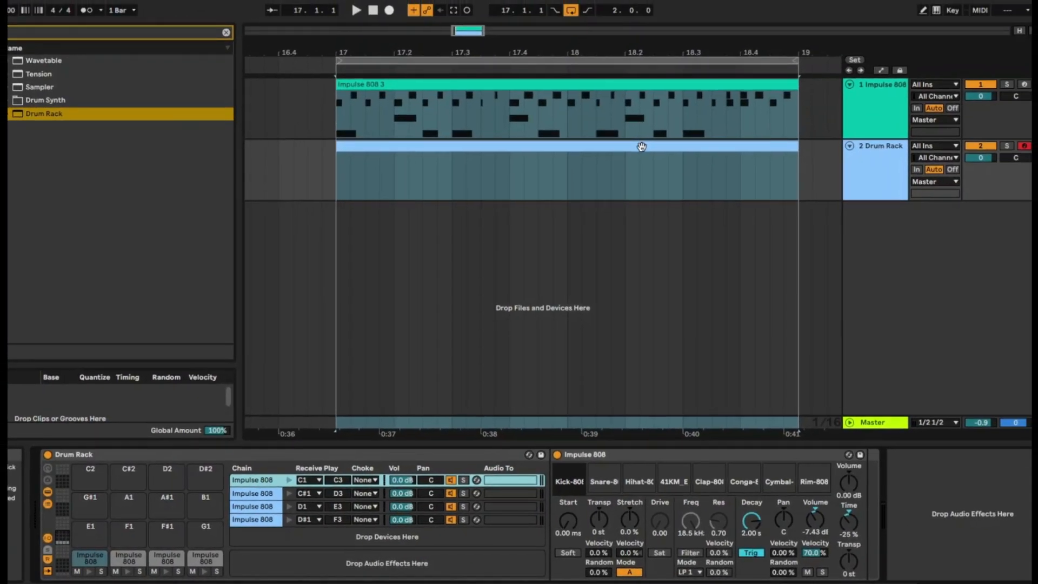
- Copy all notes from the first track's Impulse 808 clip and paste them at the start of the empty Drum Rack clip
click(886, 11)
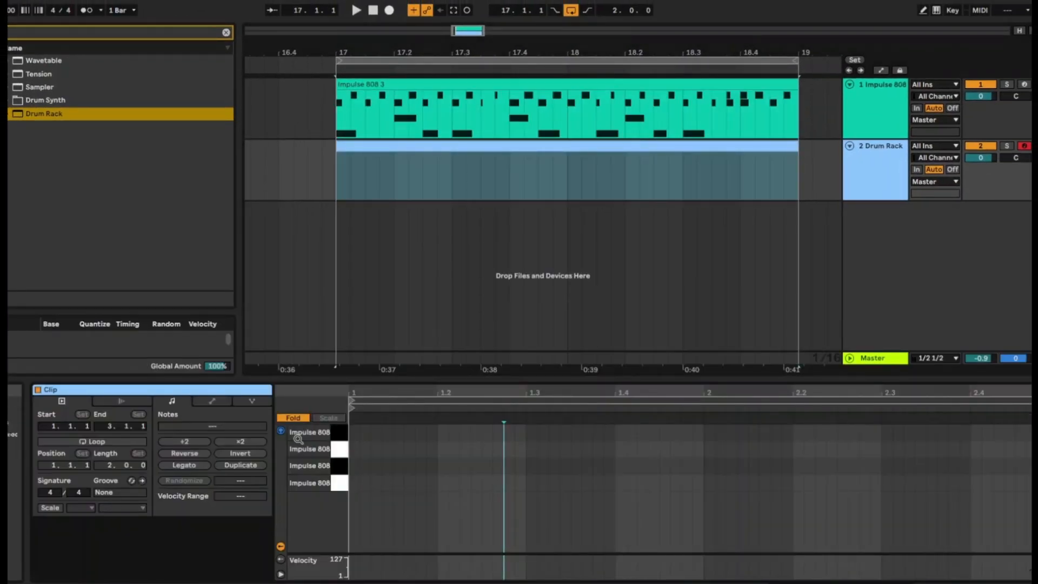
mouse_move(352, 401)
mouse_down()
mouse_move(447, 401)
mouse_move(405, 401)
mouse_up()
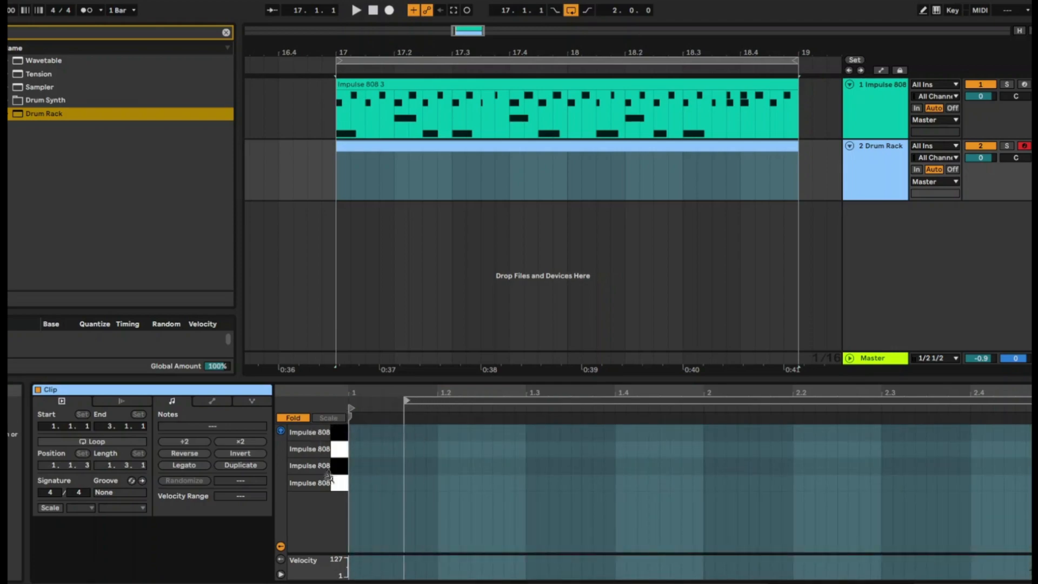
click(700, 96)
click(691, 83)
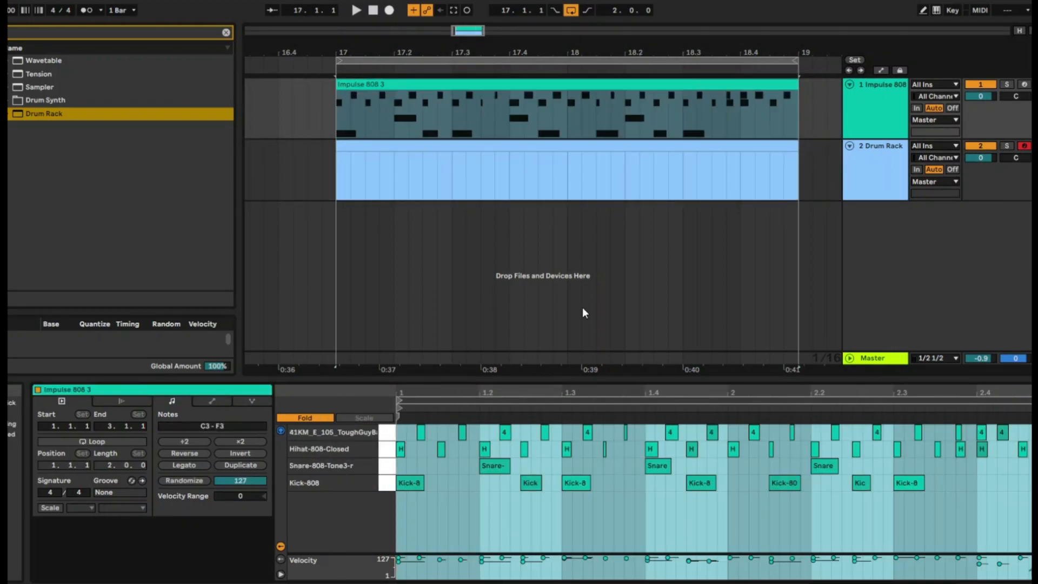
drag(577, 530, 492, 436)
key(ctrl+a)
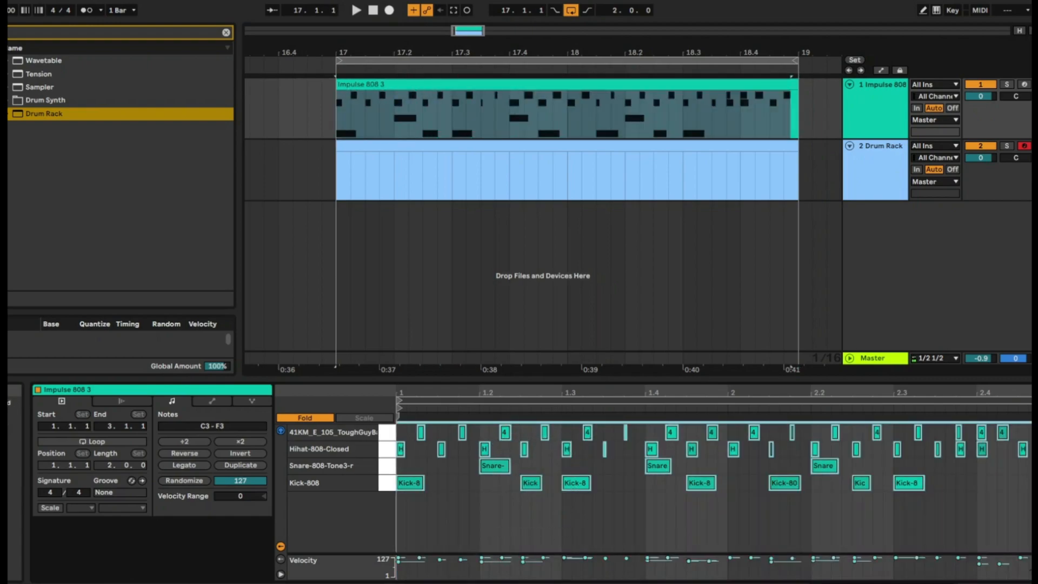
click(886, 155)
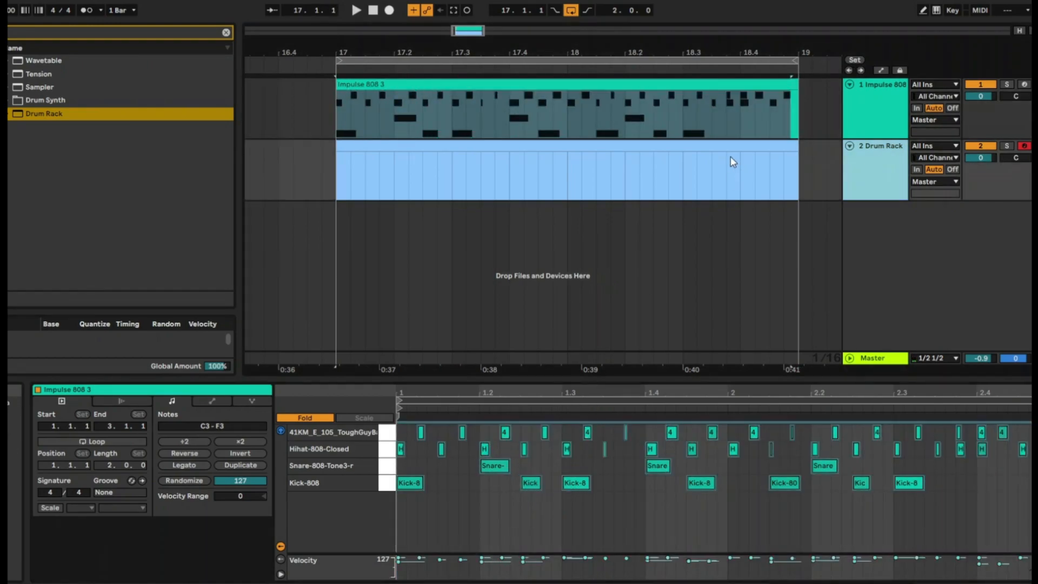
click(732, 162)
click(347, 431)
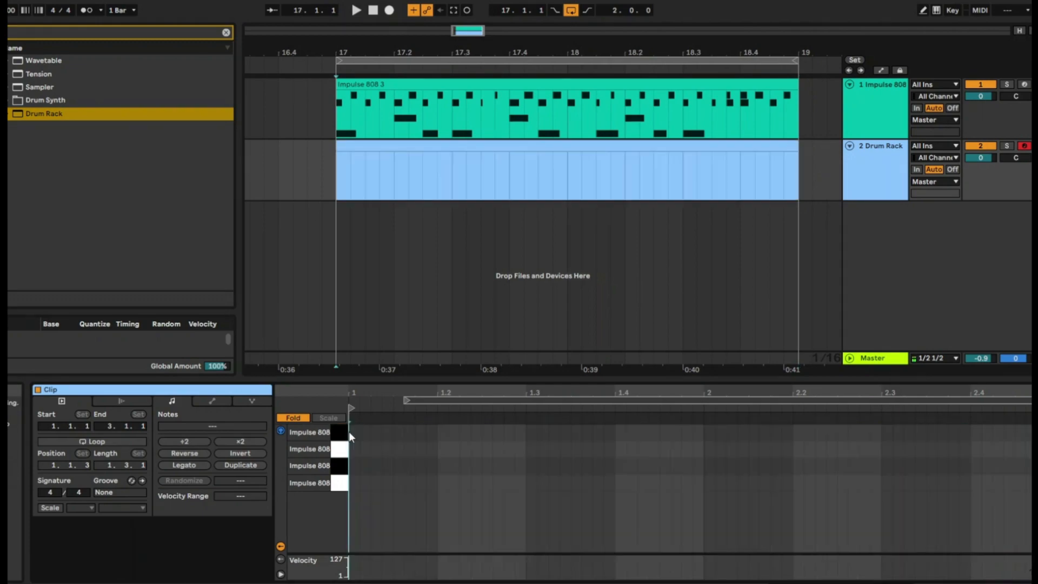
key(ctrl+v)
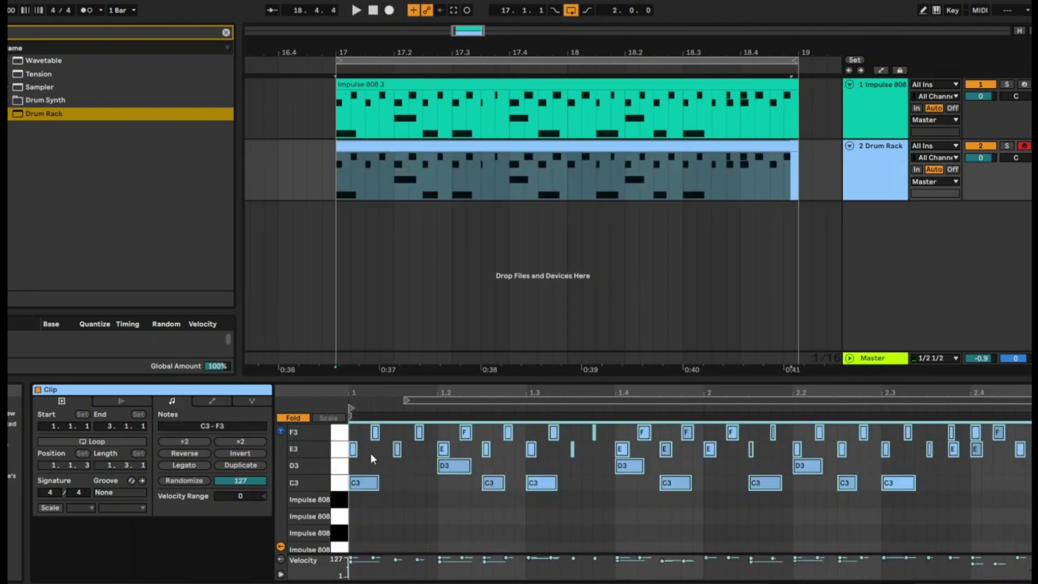
- Move the pasted notes down to the C1 to D#1 pads and play the Drum Rack pattern
key(Down)
key(Down)
key(Down)
key(Down)
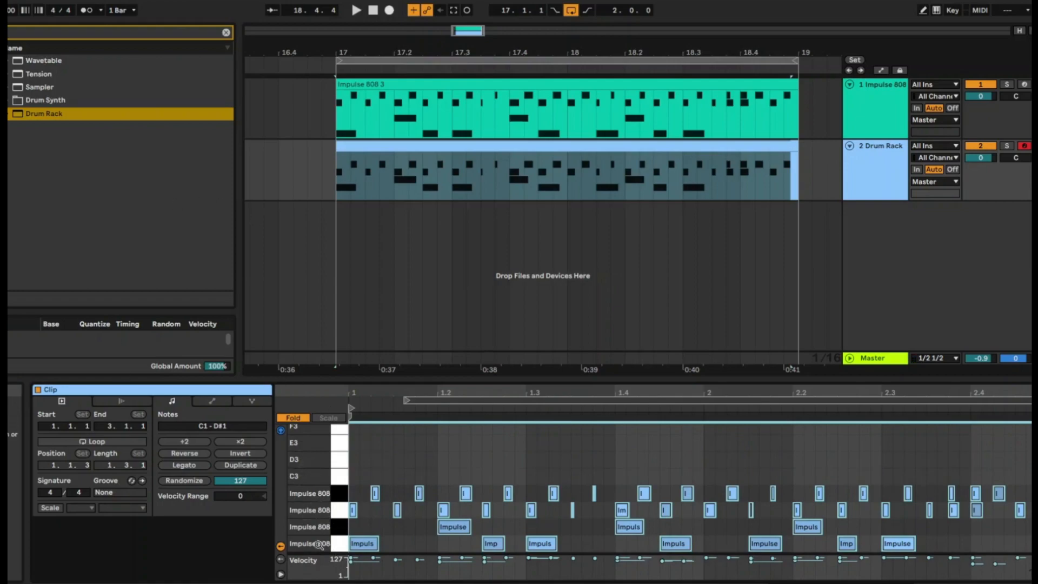
key(space)
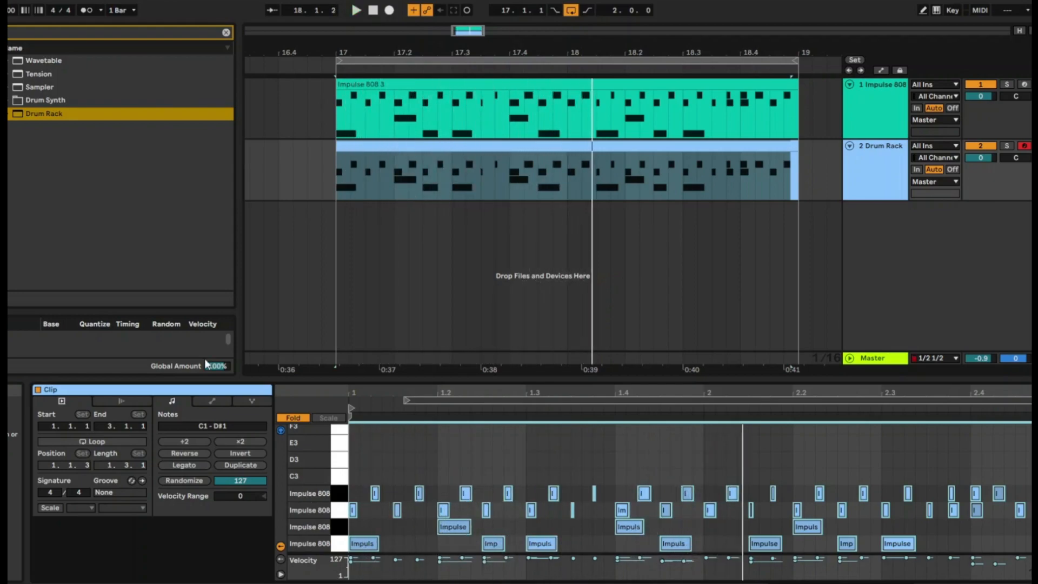
click(873, 126)
click(869, 157)
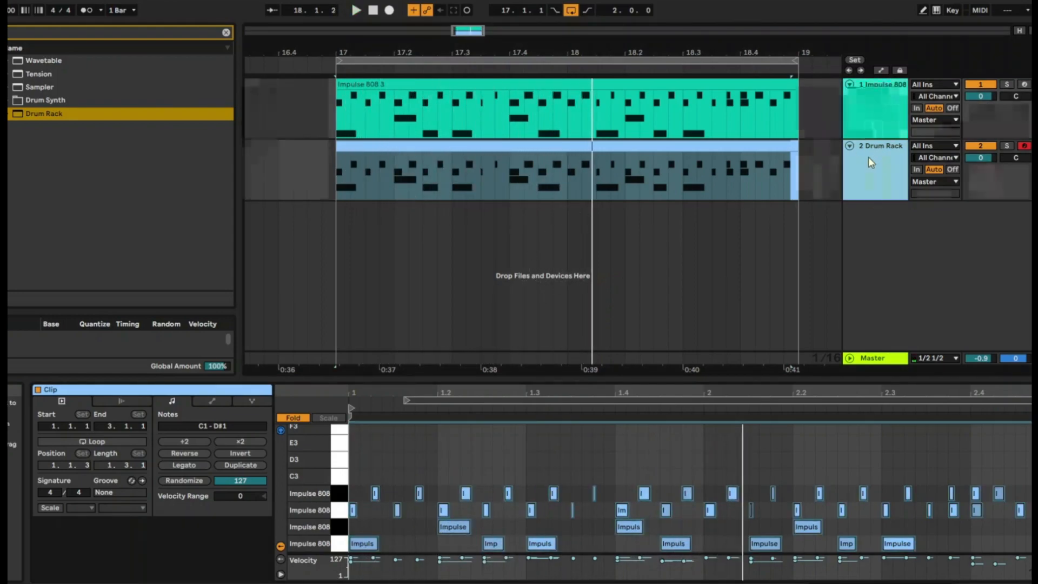
click(605, 408)
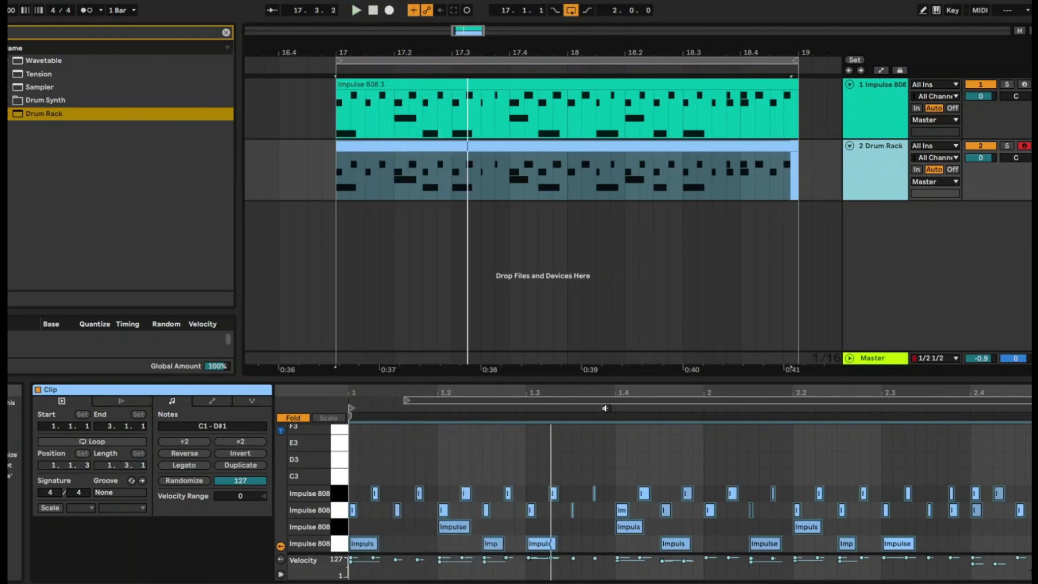
- Add an Echo effect to the Drum Rack's C#1 chain, play the pattern and compare the two tracks' devices
click(885, 156)
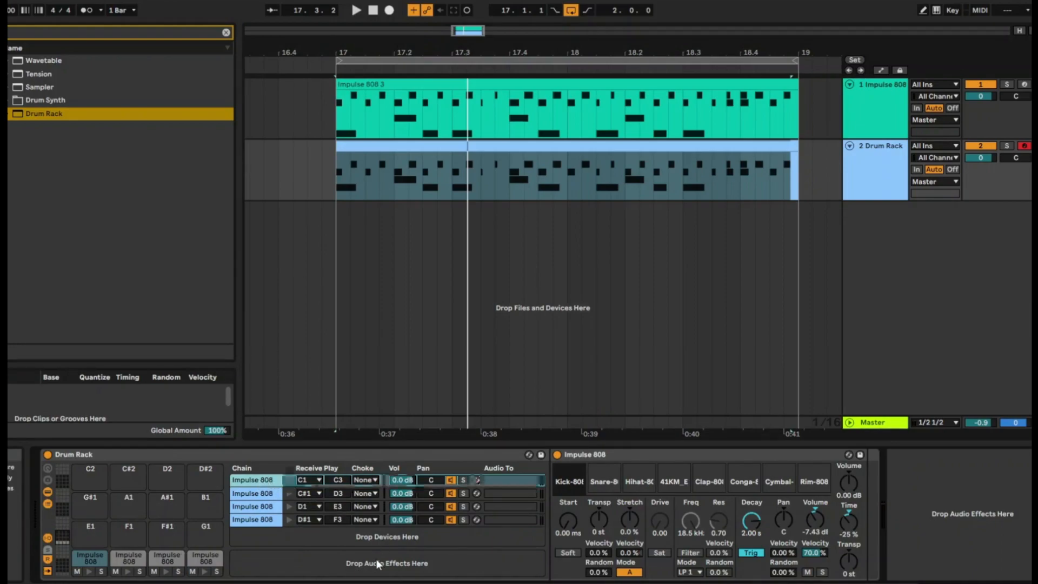
click(2, 74)
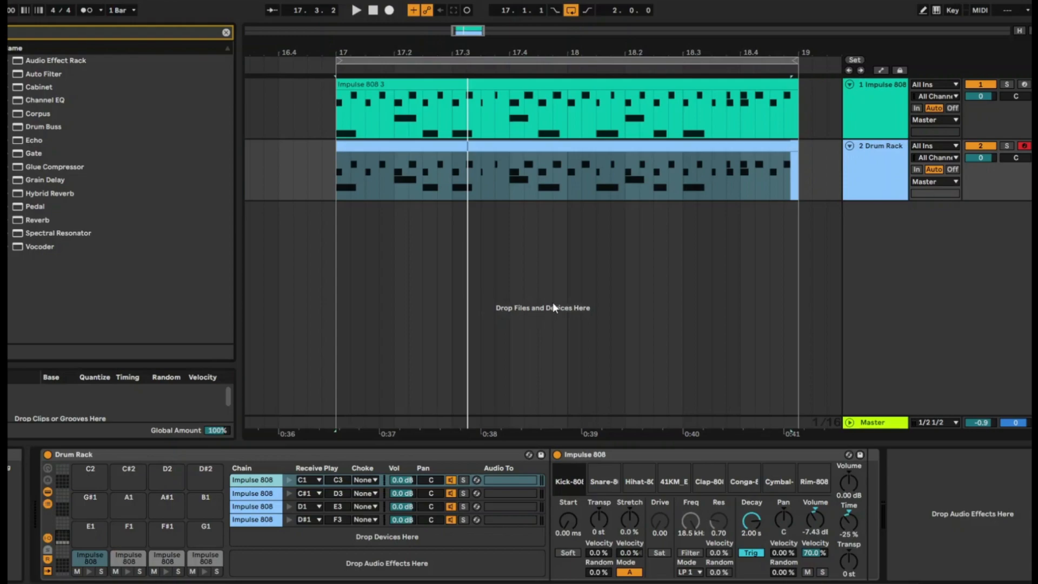
click(9, 141)
drag(18, 141, 258, 493)
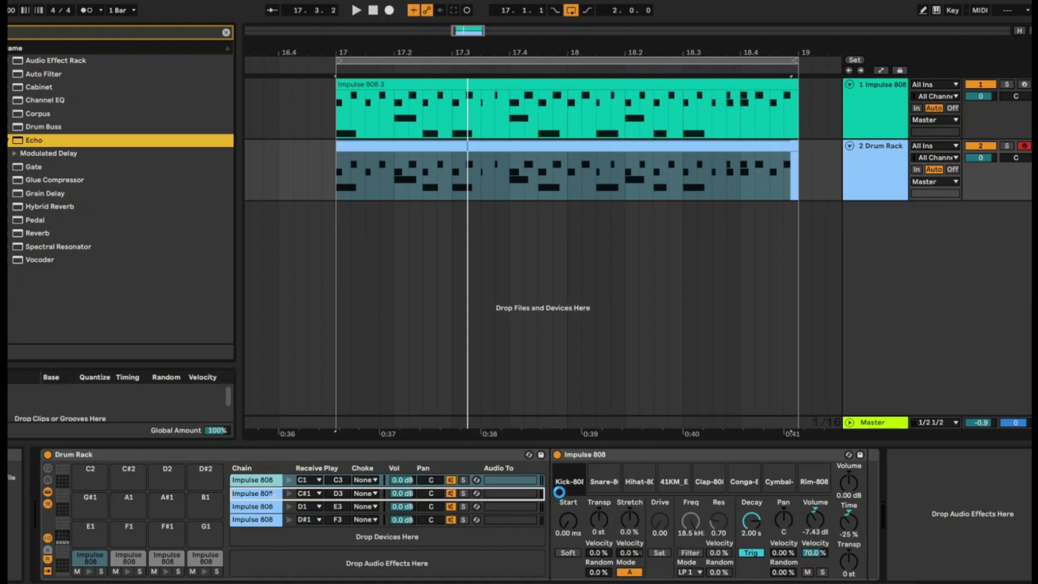
key(space)
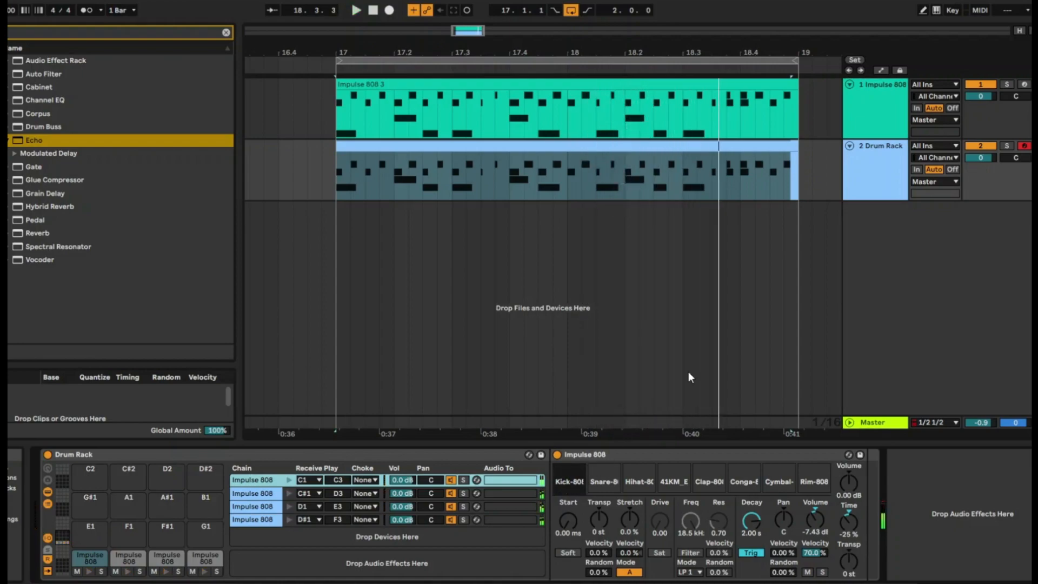
click(880, 105)
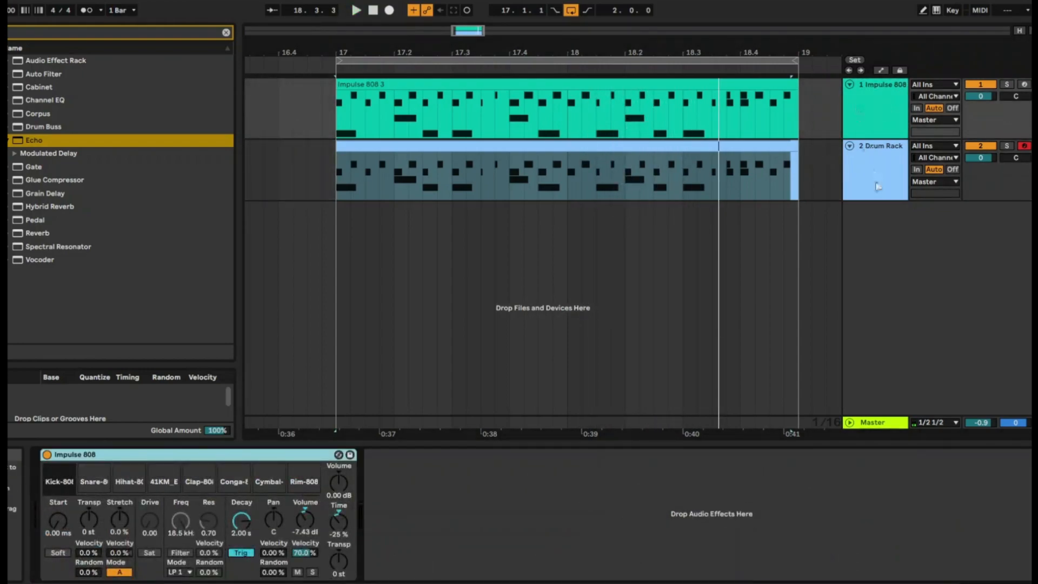
click(877, 180)
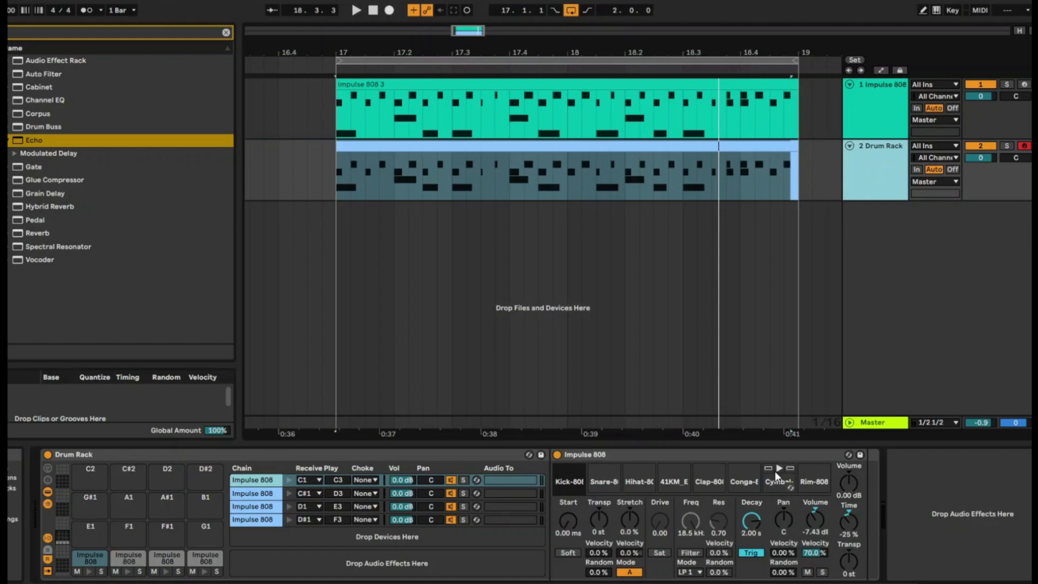
- Show automation and draw a 1 Envelope Type step up from Trigger shortly after bar 18 for the first Impulse 808 chain
key(a)
click(873, 158)
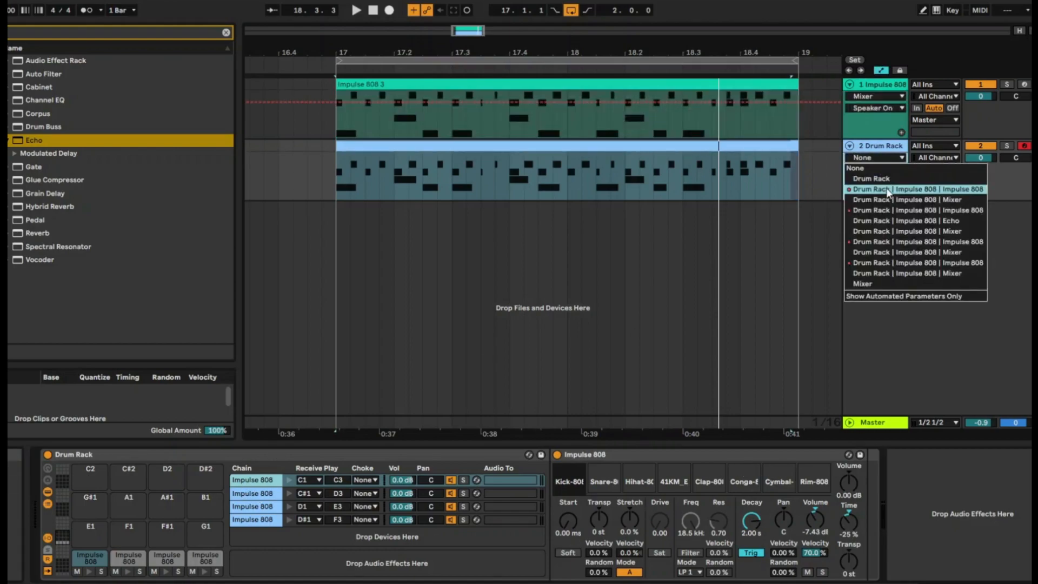
click(887, 189)
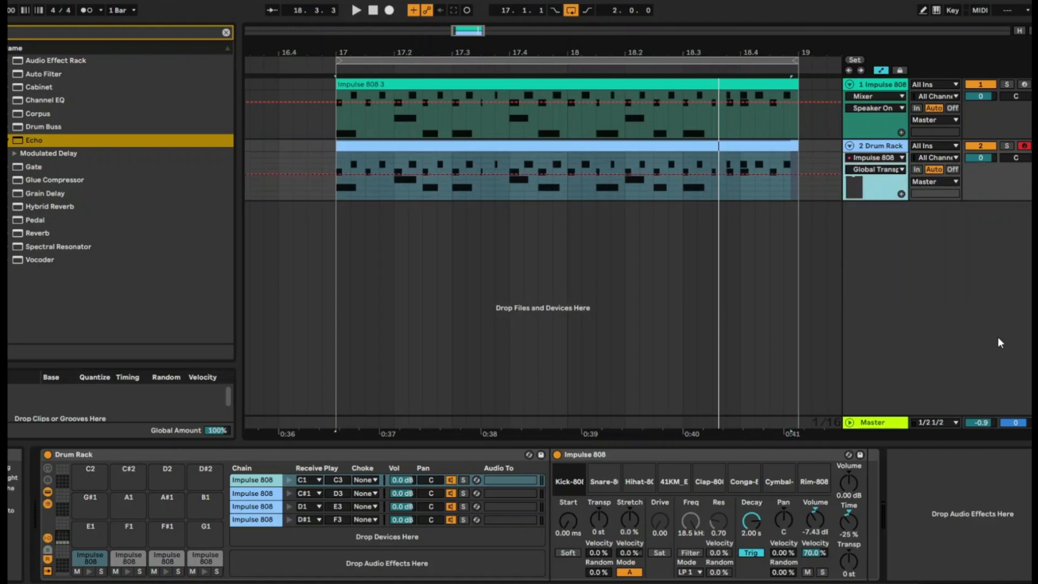
click(872, 169)
click(887, 356)
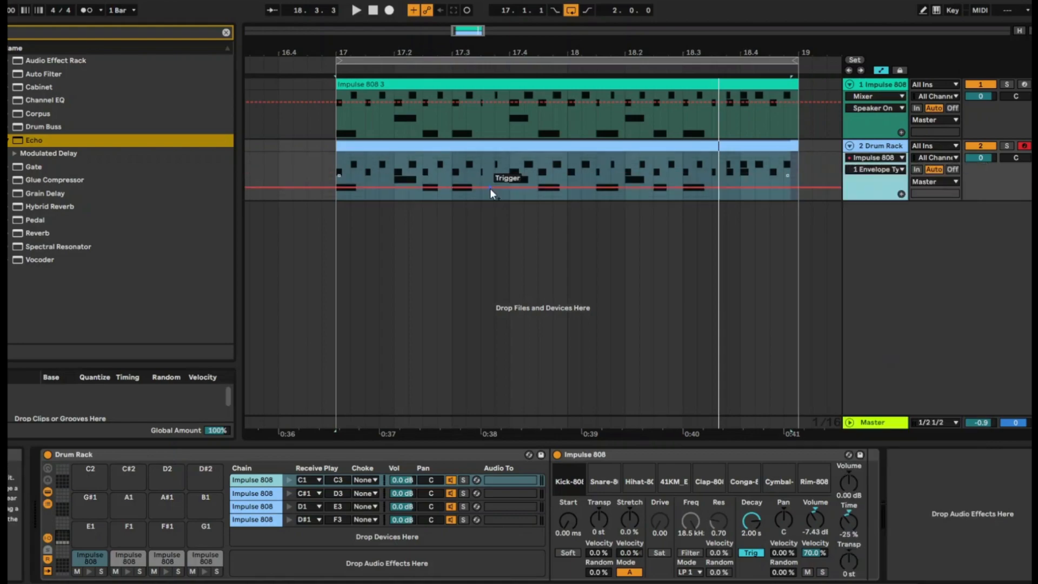
click(489, 188)
drag(595, 187, 596, 163)
- Automate 1 Transpose for the same Impulse 808 with a ramp rising from about bar 18 to just past 18.4, and play it
click(875, 169)
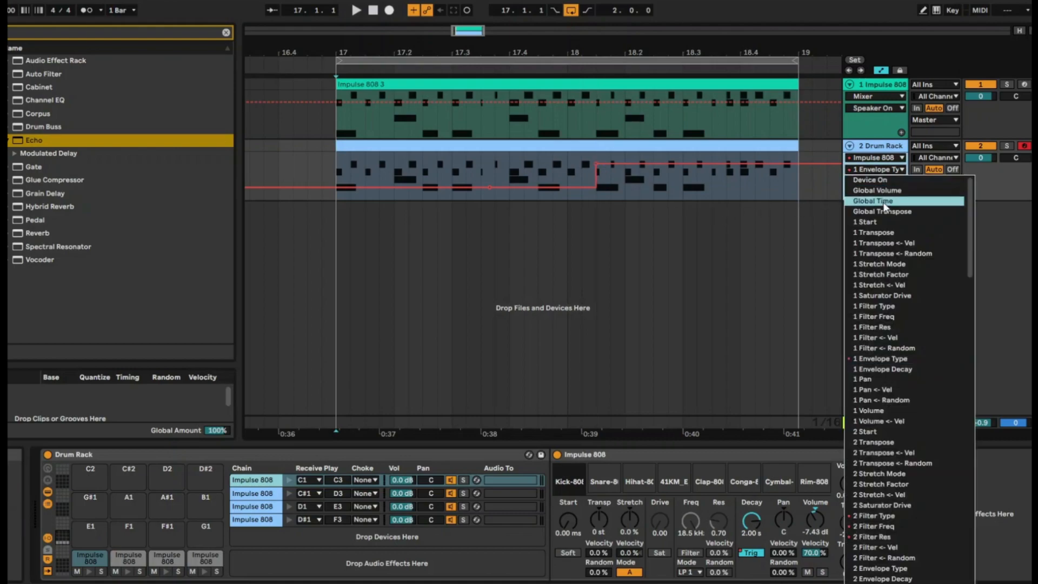
click(887, 227)
click(559, 174)
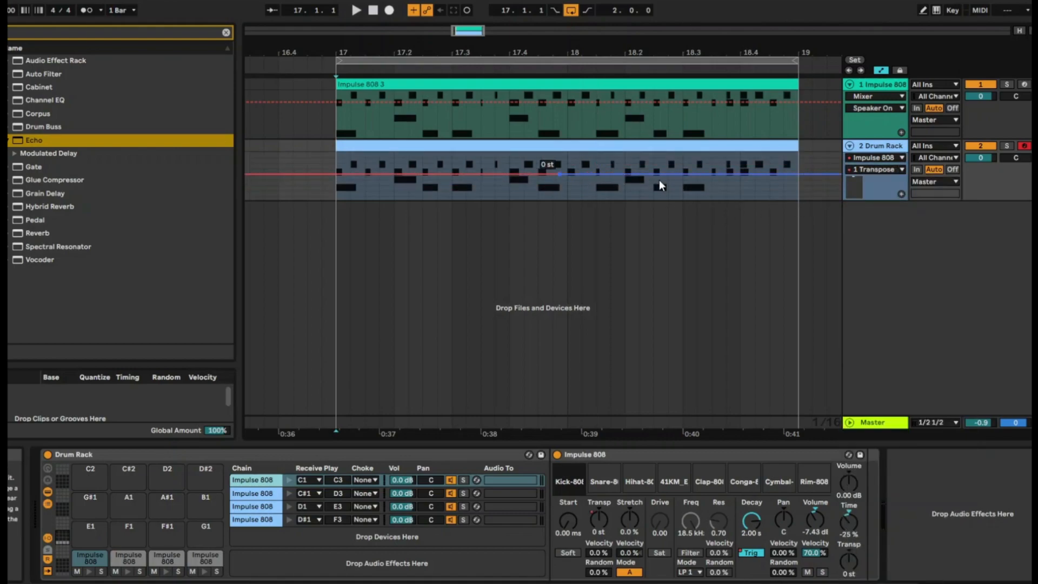
drag(664, 175, 769, 173)
key(space)
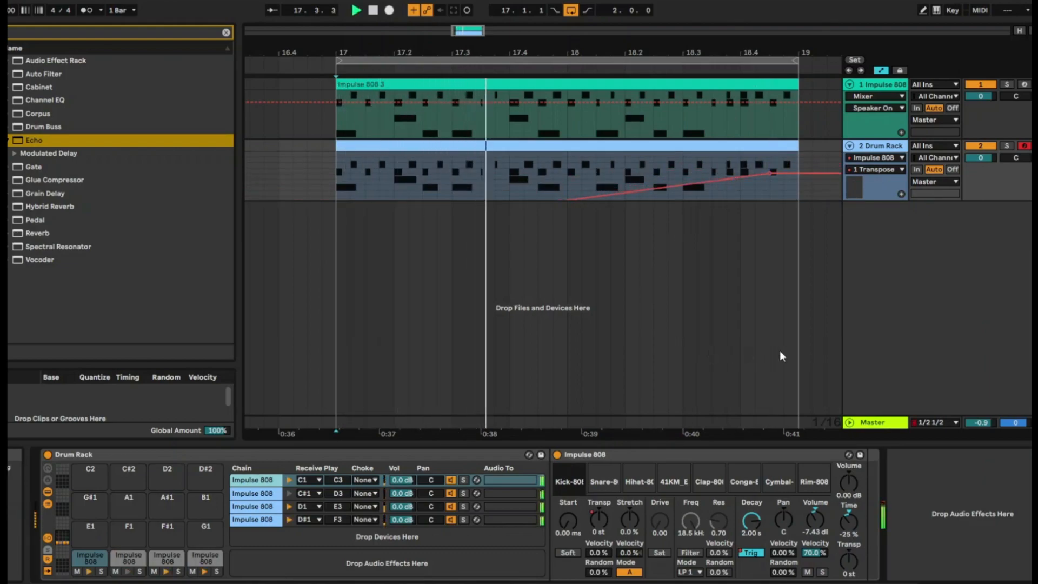